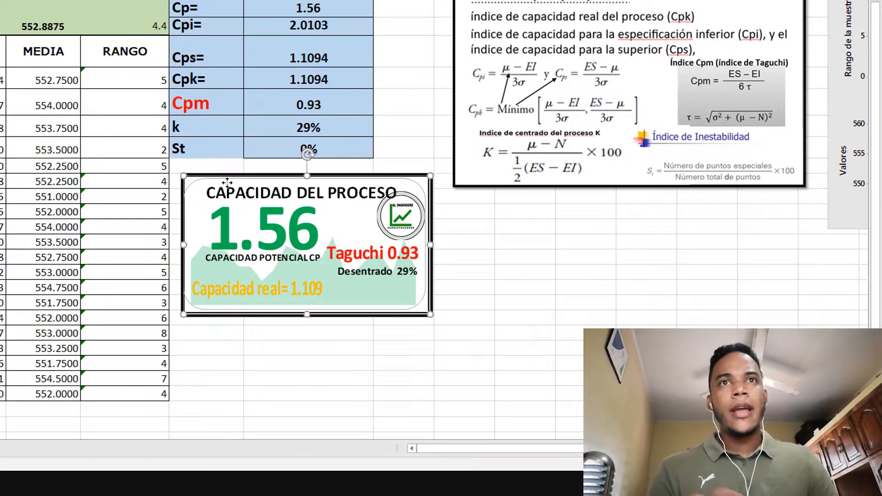
# - Review the capability indices from Cp to St in the results table and the CAPACIDAD DEL PROCESO summary card
pyautogui.scroll(3, 224, 216)
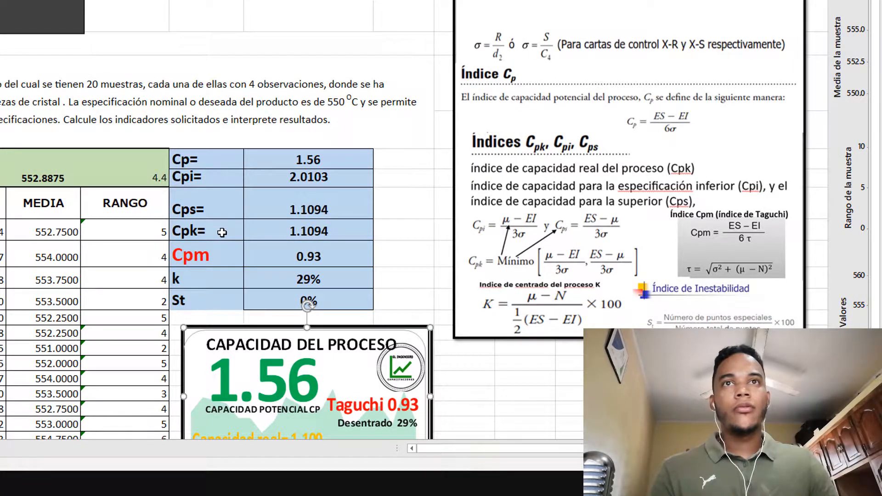
pyautogui.moveTo(201, 168); pyautogui.dragTo(340, 294)
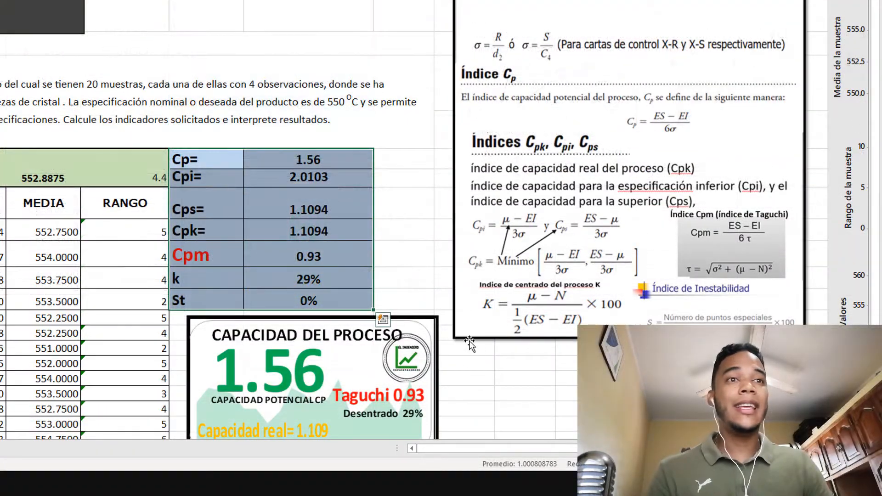
pyautogui.click(472, 369)
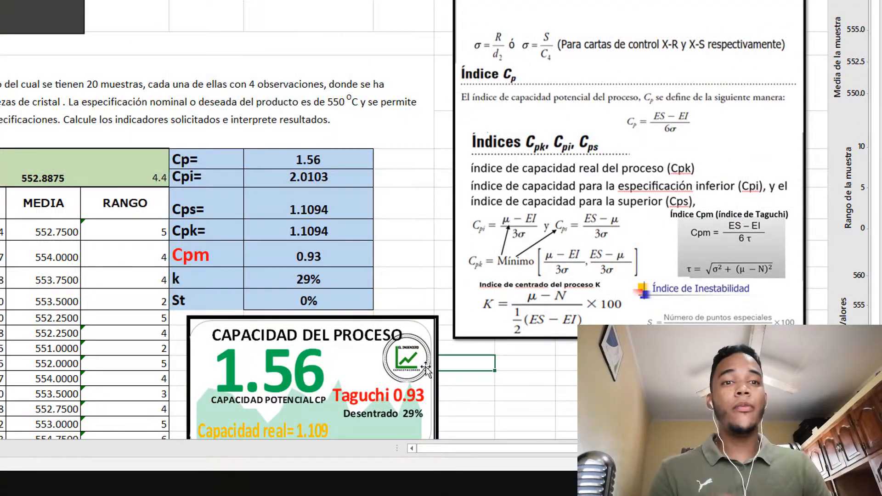
pyautogui.scroll(-3, 420, 349)
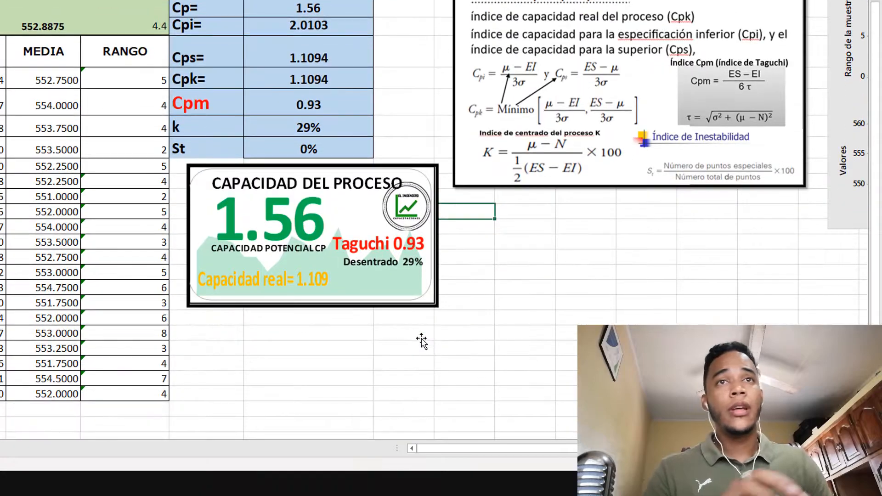
pyautogui.click(233, 182)
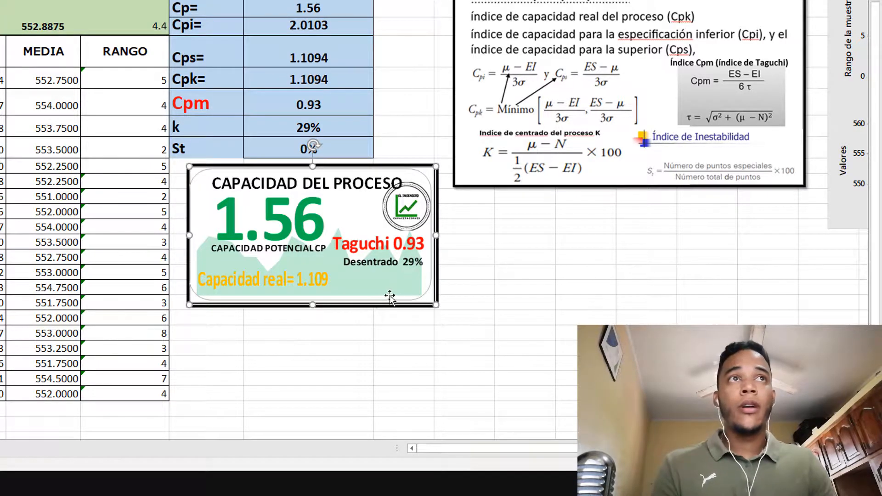
# - Examine the Capability Sixpack report and the reference picture with the capability formulas
pyautogui.scroll(3, 404, 302)
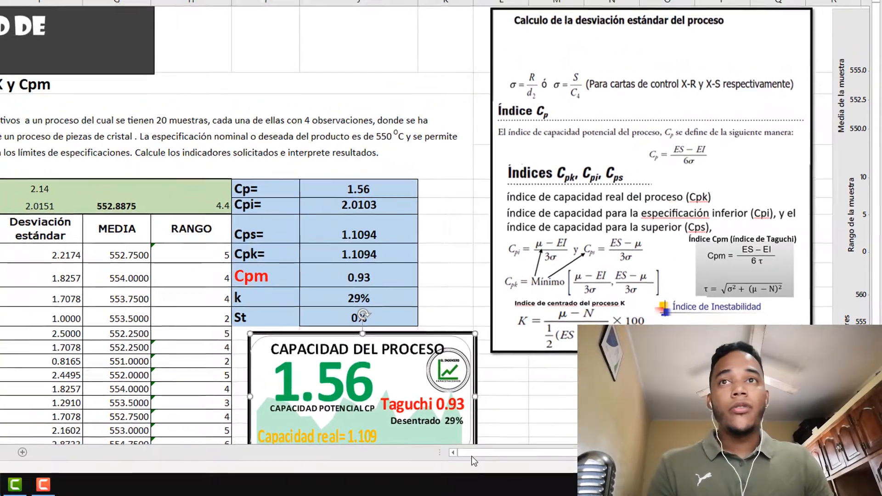
pyautogui.hscroll(3, 473, 454)
pyautogui.hscroll(5, 558, 466)
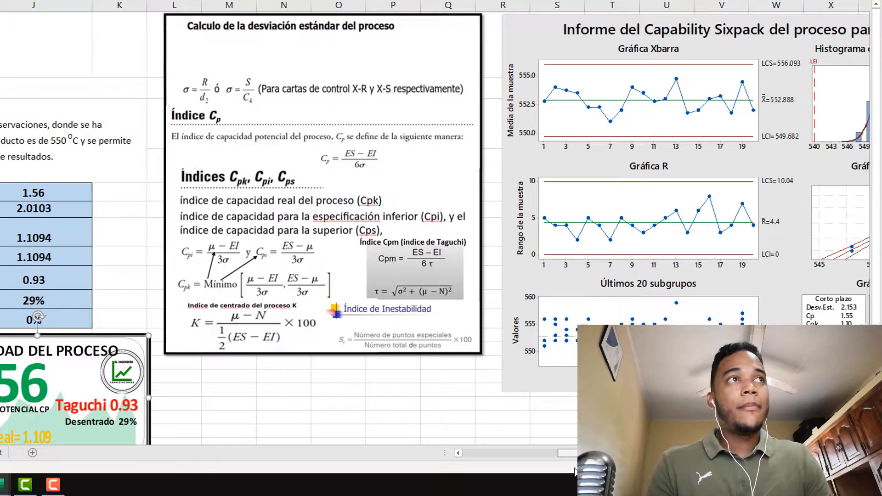
pyautogui.hscroll(1, 558, 466)
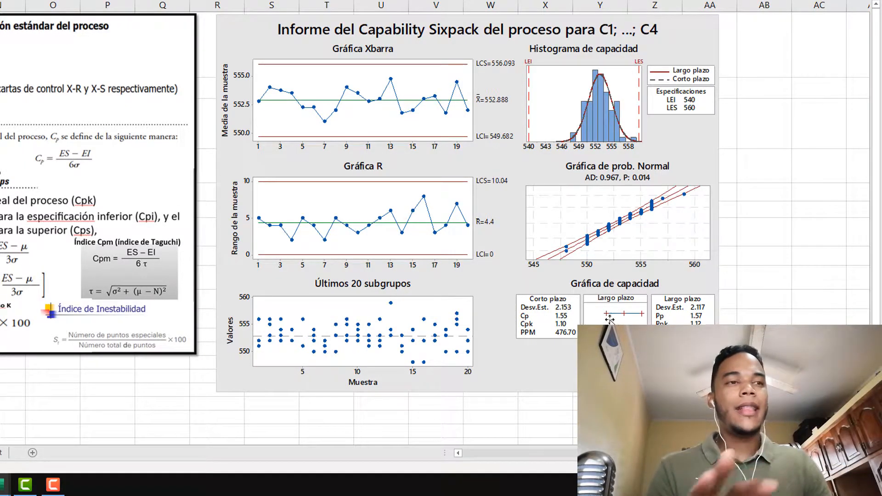
pyautogui.moveTo(597, 454); pyautogui.dragTo(453, 449)
pyautogui.click(682, 126)
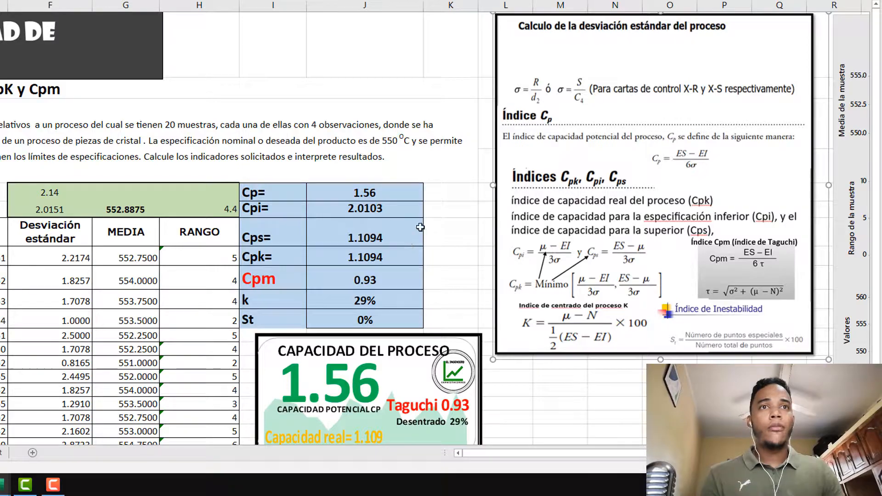
# - Try enlarging the CAPACIDAD DEL PROCESO summary card proportionally and return it to its previous size
pyautogui.scroll(-3, 355, 280)
pyautogui.click(440, 240)
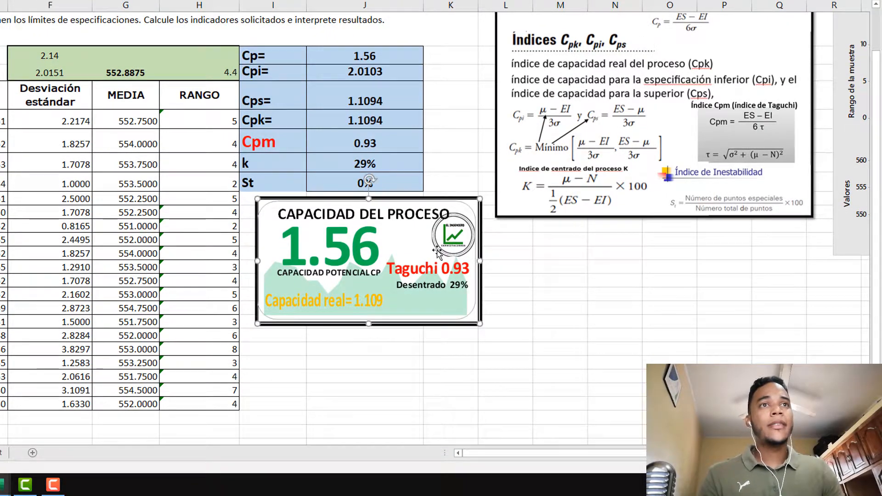
pyautogui.moveTo(480, 199); pyautogui.dragTo(642, 108)
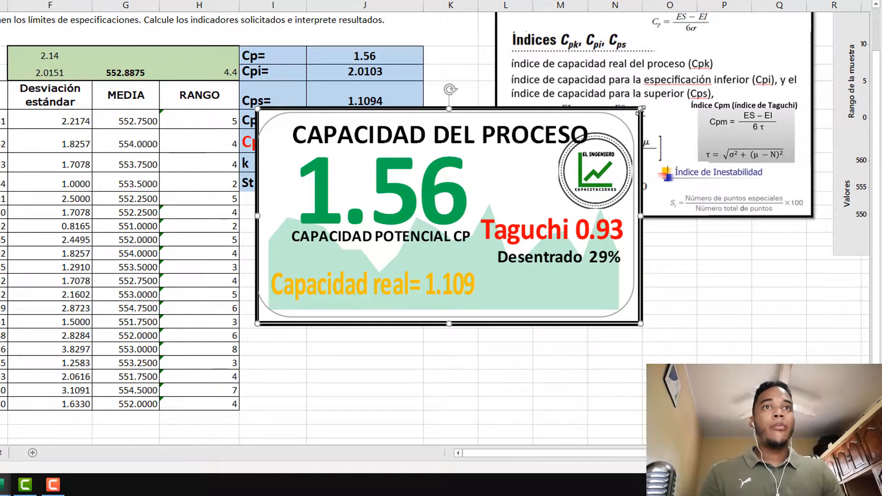
pyautogui.moveTo(592, 145); pyautogui.dragTo(479, 237)
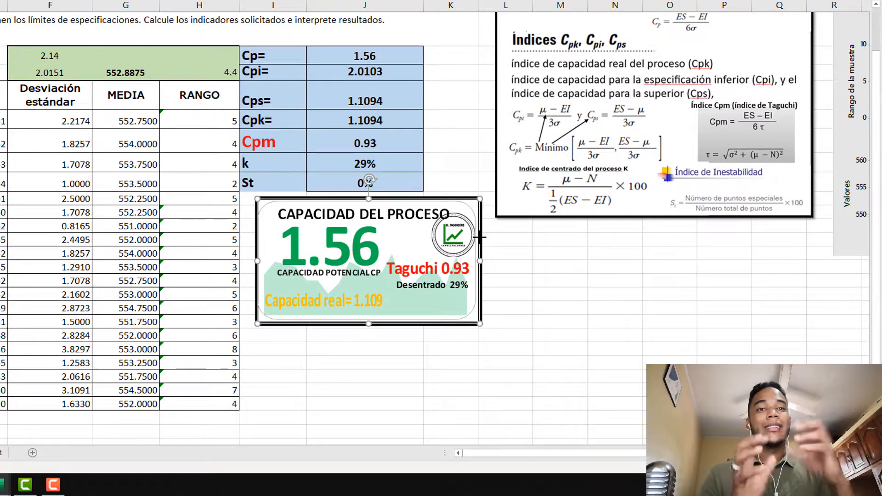
pyautogui.scroll(3, 413, 271)
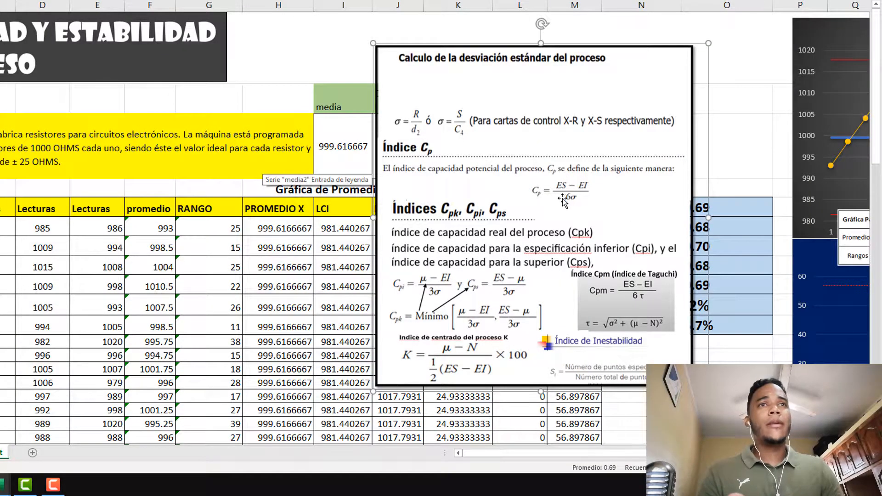
# - Move the formula reference picture off the index table and examine the average and range control charts
pyautogui.moveTo(563, 201); pyautogui.dragTo(314, 290)
pyautogui.moveTo(536, 456); pyautogui.dragTo(667, 458)
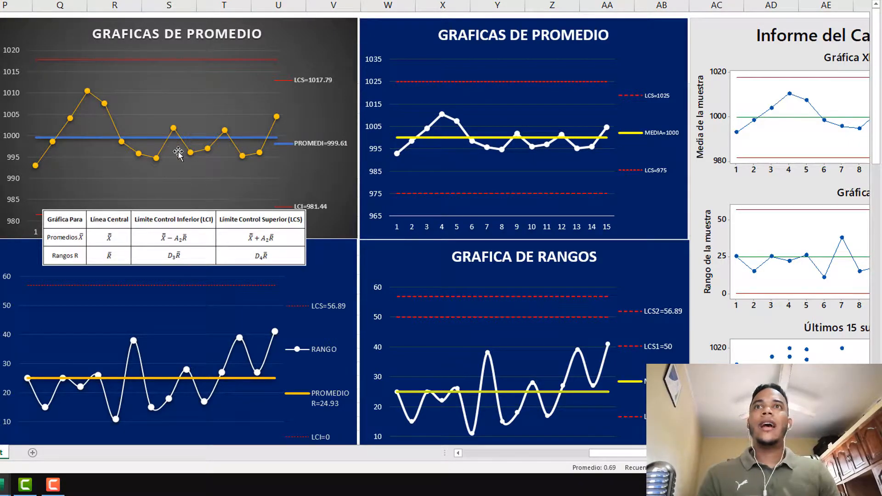
pyautogui.moveTo(192, 154)
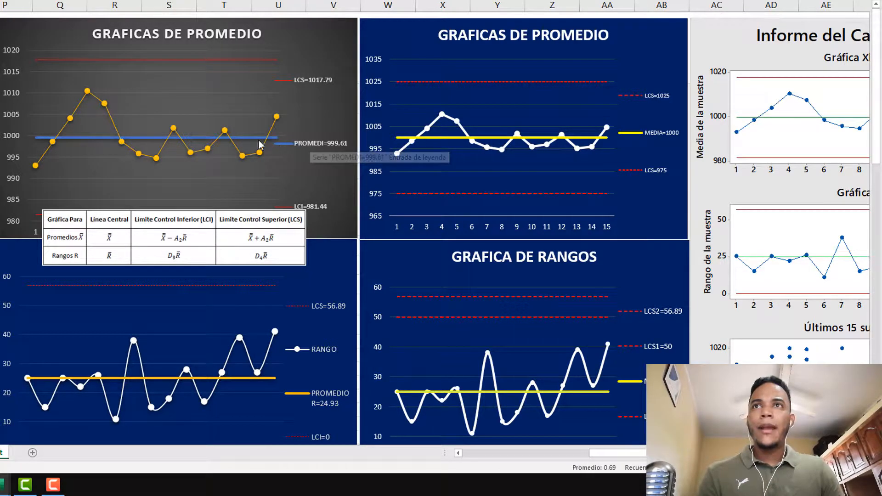
pyautogui.moveTo(615, 453); pyautogui.dragTo(547, 455)
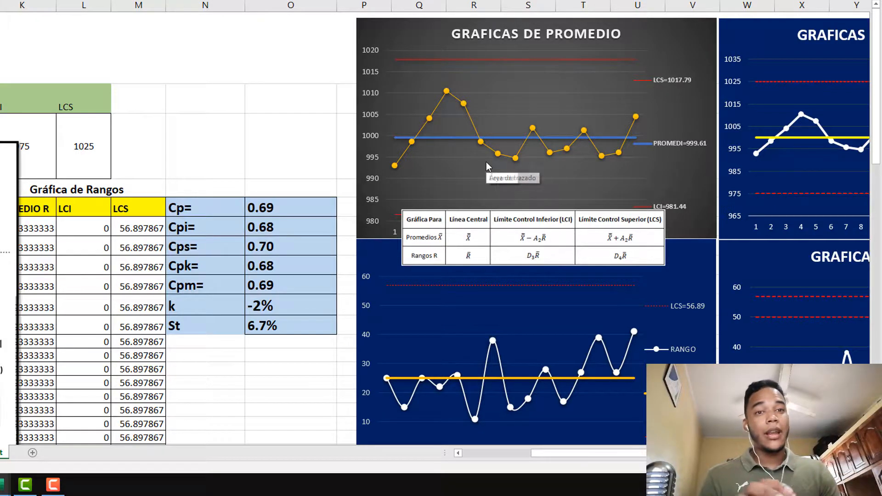
pyautogui.moveTo(575, 455); pyautogui.dragTo(616, 456)
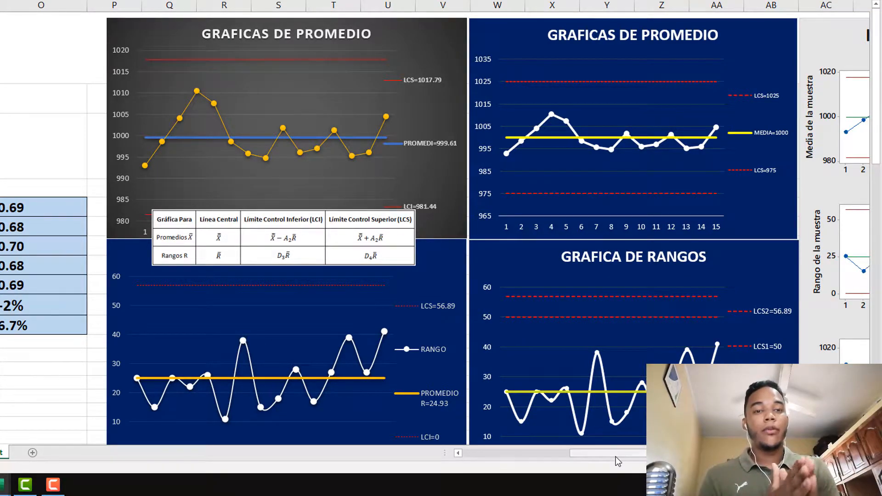
pyautogui.moveTo(639, 454); pyautogui.dragTo(600, 455)
# - Review the Cp to St values in the resistor exercise and inspect the formula behind k
pyautogui.moveTo(275, 229); pyautogui.dragTo(278, 297)
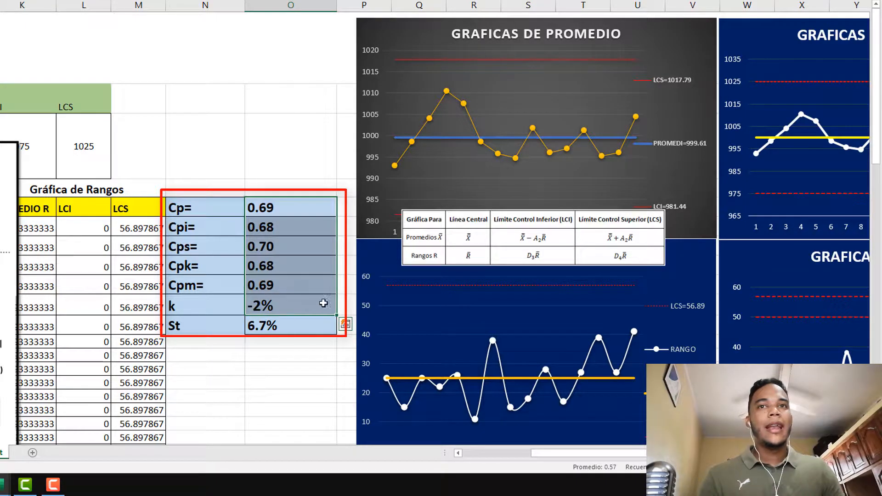
pyautogui.click(198, 355)
pyautogui.moveTo(186, 305); pyautogui.dragTo(260, 304)
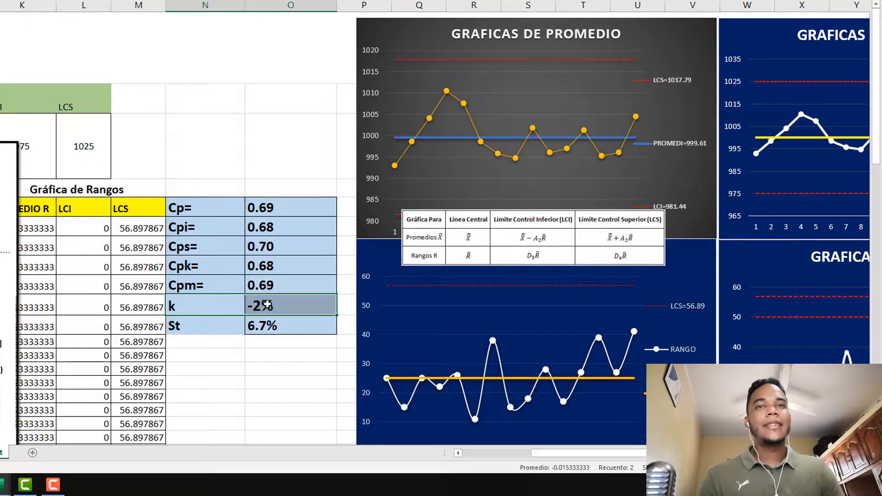
pyautogui.click(268, 305)
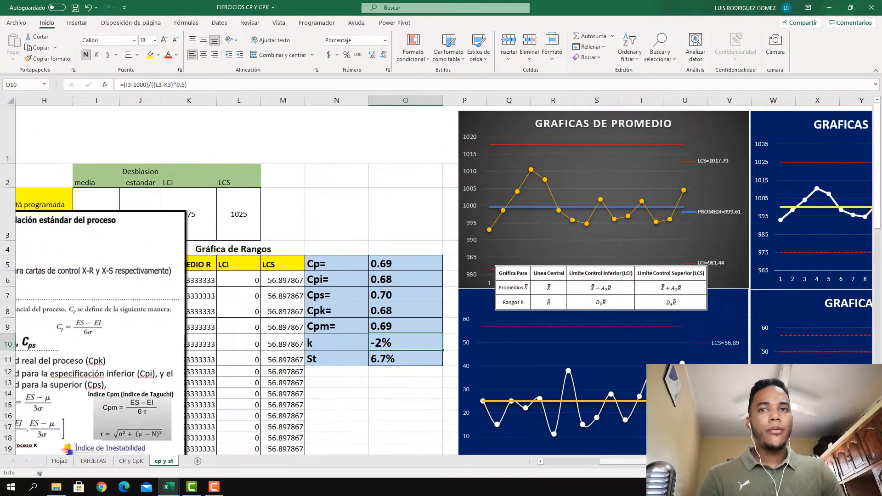
pyautogui.hscroll(-5, 441, 276)
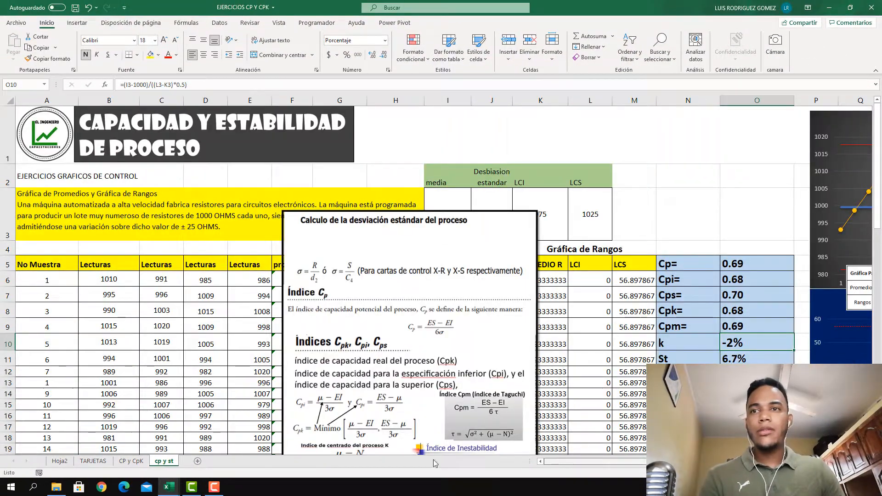
# - Switch to the Ejercicio Cp,Cpk,Cpm y St workbook and inspect the sample readings and sample 1's standard deviation formula
pyautogui.moveTo(168, 484)
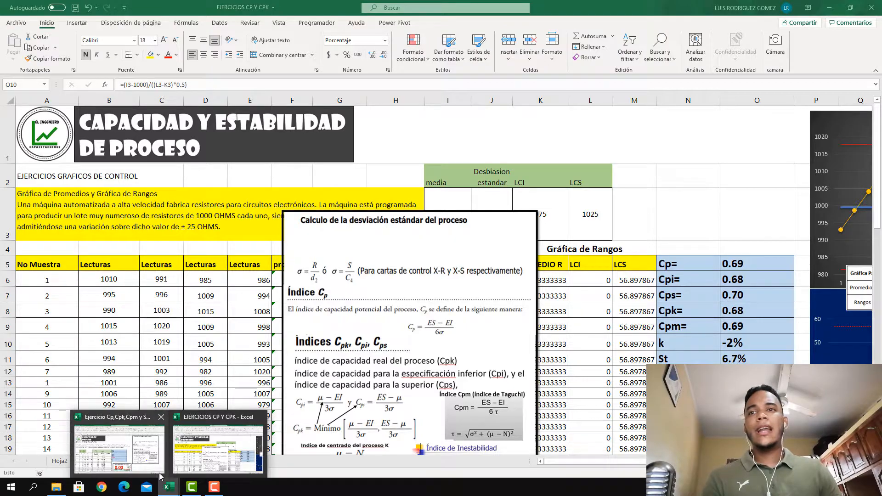
pyautogui.click(127, 447)
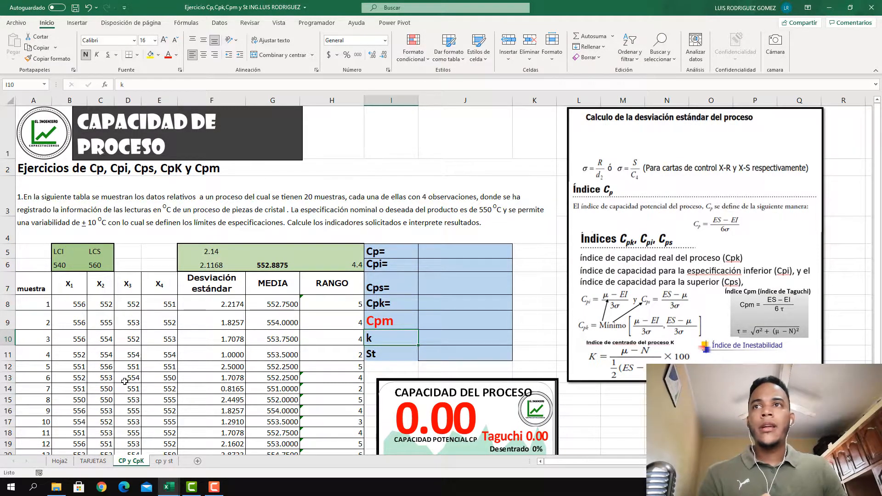
pyautogui.moveTo(69, 287); pyautogui.dragTo(161, 411)
pyautogui.click(223, 193)
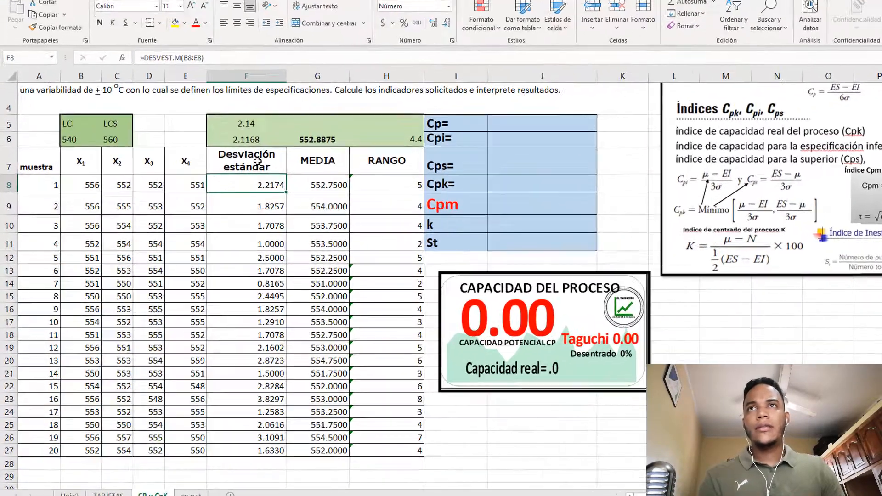
pyautogui.click(257, 160)
pyautogui.click(274, 184)
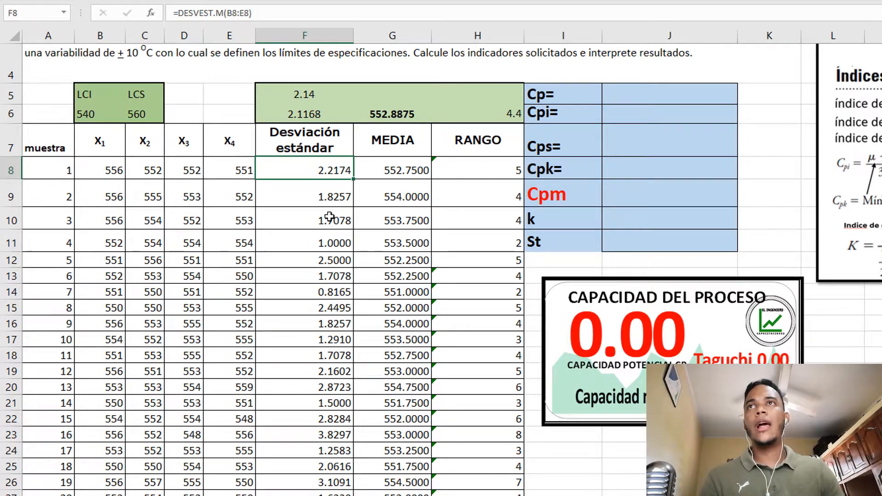
pyautogui.scroll(2, 392, 191)
pyautogui.scroll(-2, 393, 191)
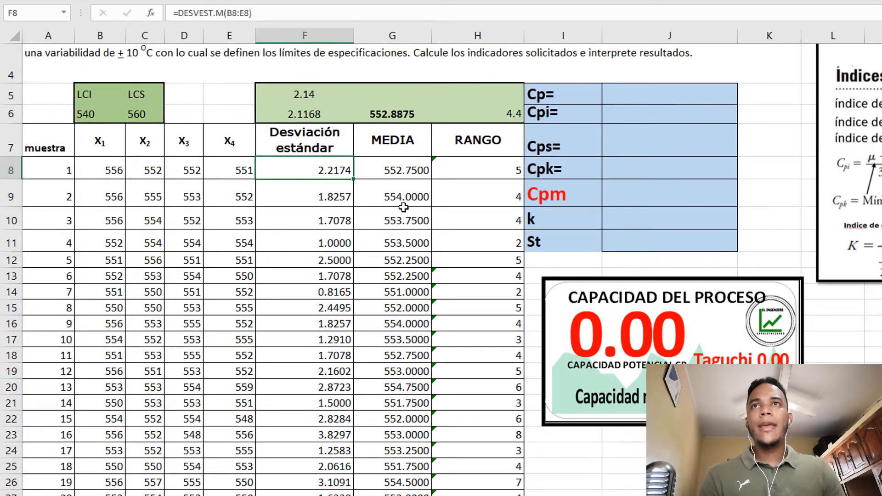
# - Inspect which readings sample 1's average formula uses in the MEDIA column, leaving the formula as it is
pyautogui.click(401, 172)
pyautogui.click(244, 18)
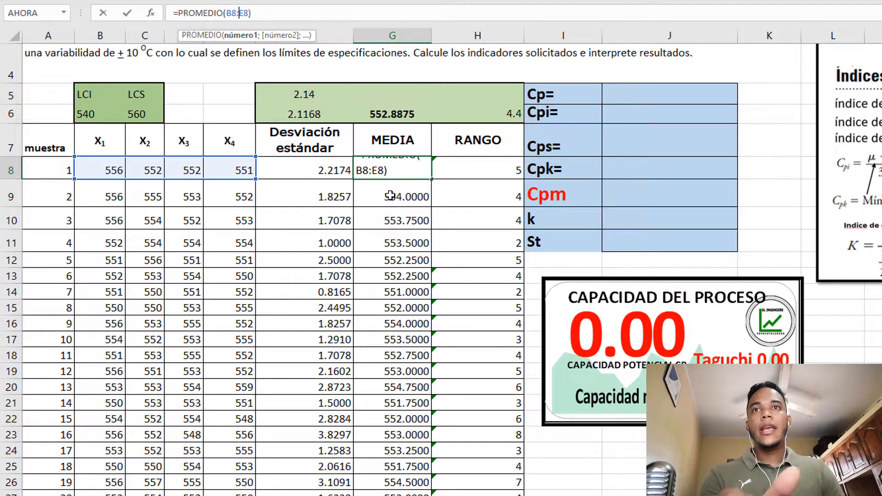
pyautogui.press('Escape')
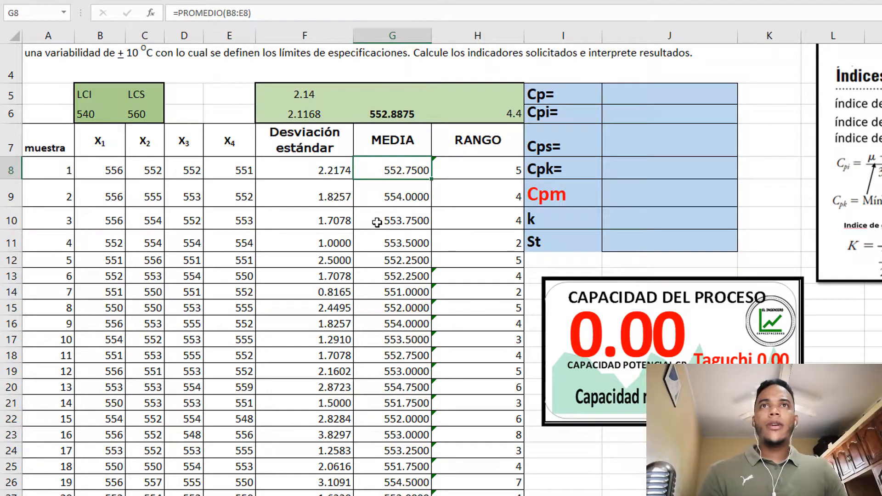
# - Check sample 1's maximum-minus-minimum formula in the RANGO column and fill it down to the last sample
pyautogui.click(501, 168)
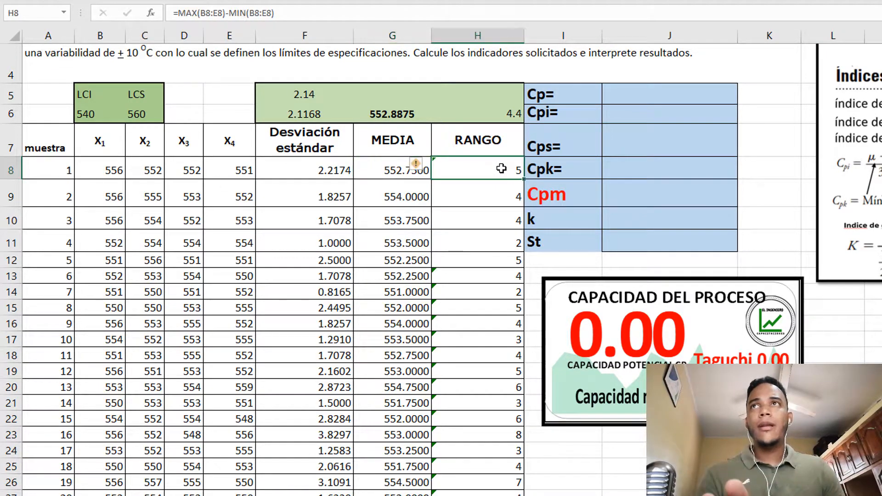
pyautogui.click(225, 13)
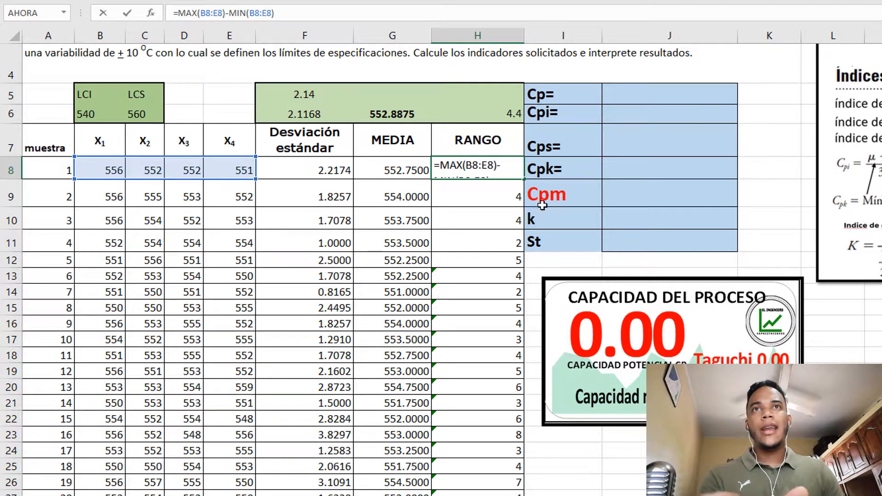
pyautogui.click(522, 177)
pyautogui.moveTo(525, 180); pyautogui.dragTo(535, 402)
pyautogui.moveTo(538, 494); pyautogui.dragTo(528, 495)
pyautogui.scroll(2, 444, 242)
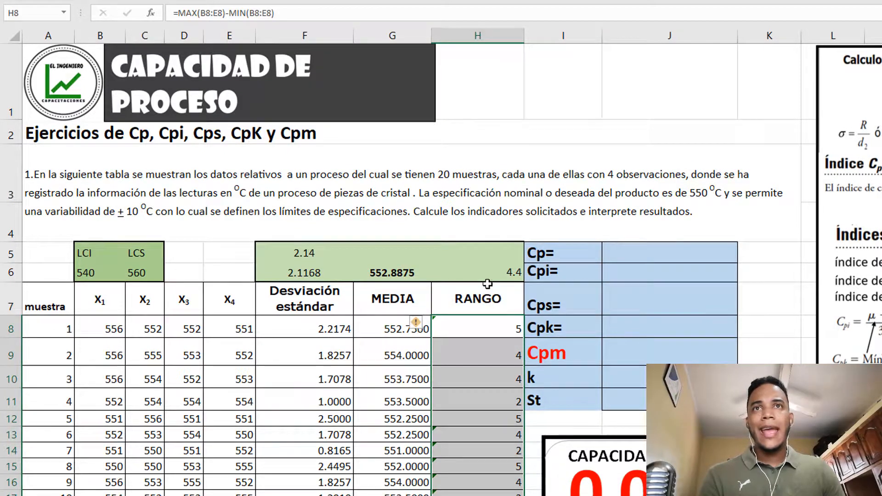
# - Inspect the summary formulas above the table for the average range, overall mean and standard deviation of all readings
pyautogui.click(496, 271)
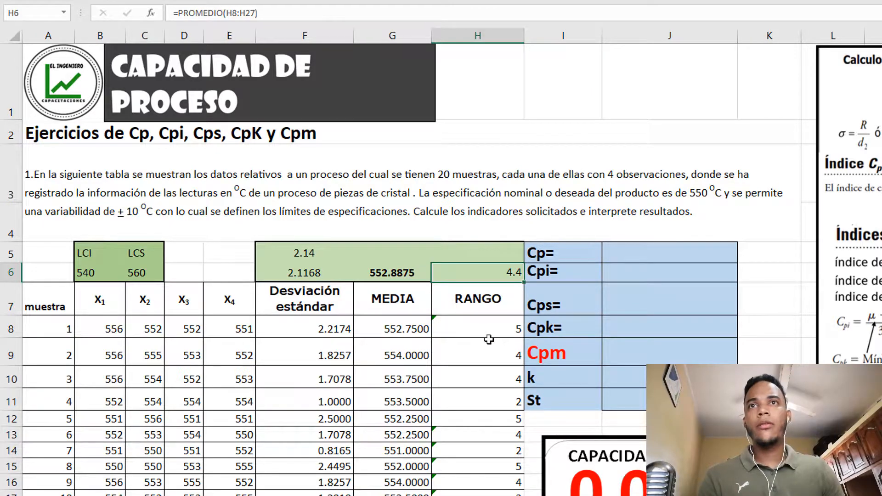
pyautogui.click(403, 276)
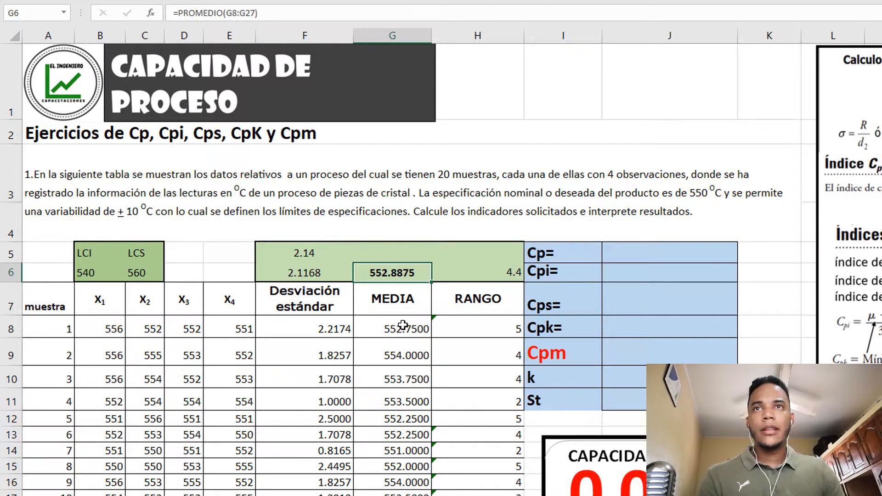
pyautogui.scroll(-2, 403, 325)
pyautogui.scroll(2, 411, 325)
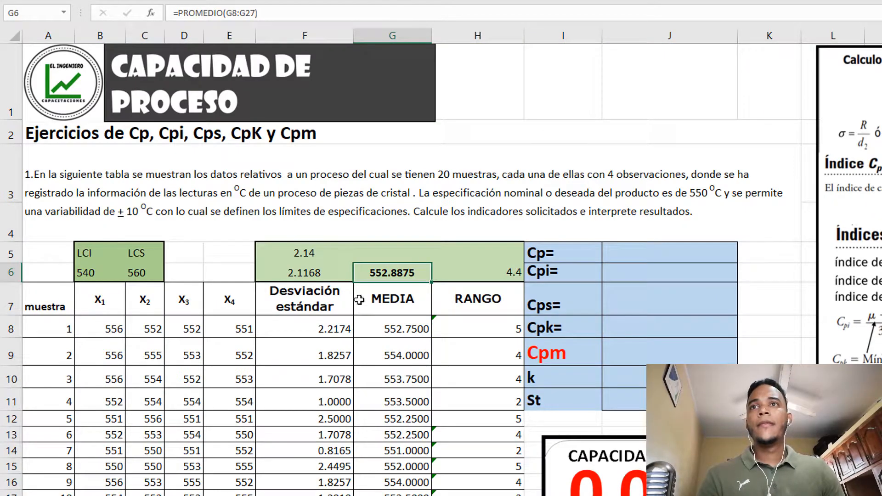
pyautogui.click(319, 275)
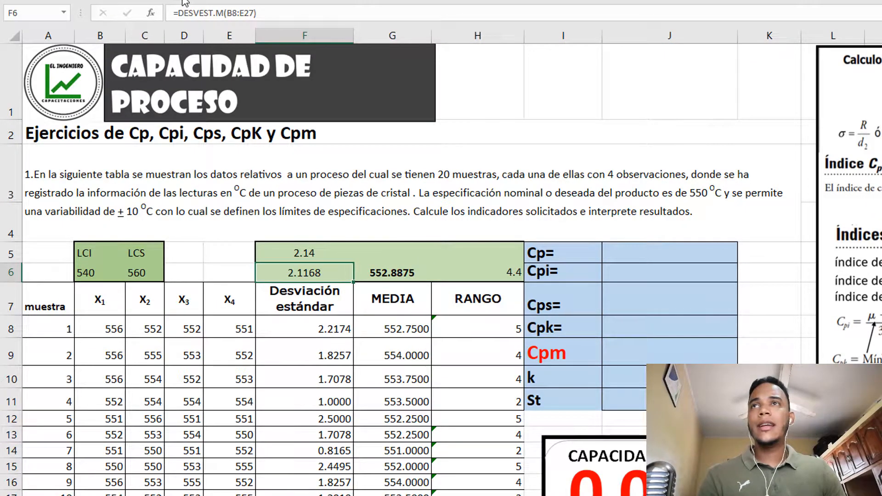
# - Inspect which readings the overall standard deviation formula covers, leaving the formula as it is
pyautogui.scroll(-2, 321, 349)
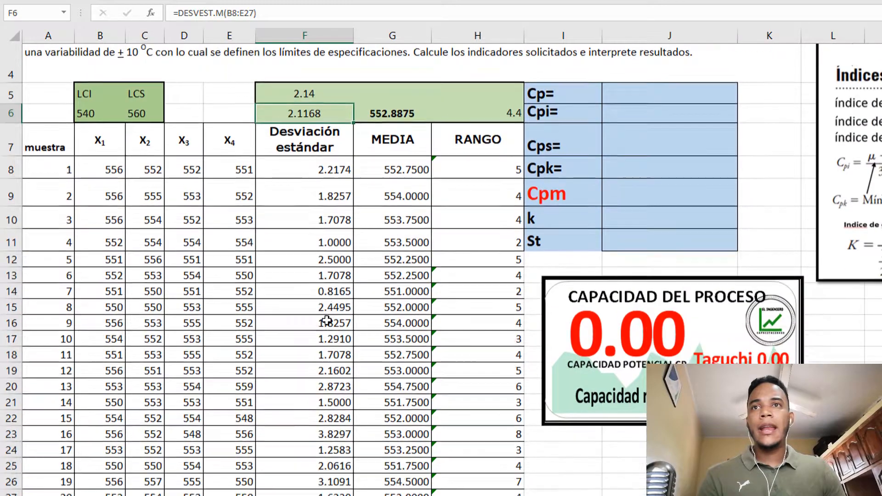
pyautogui.scroll(2, 322, 317)
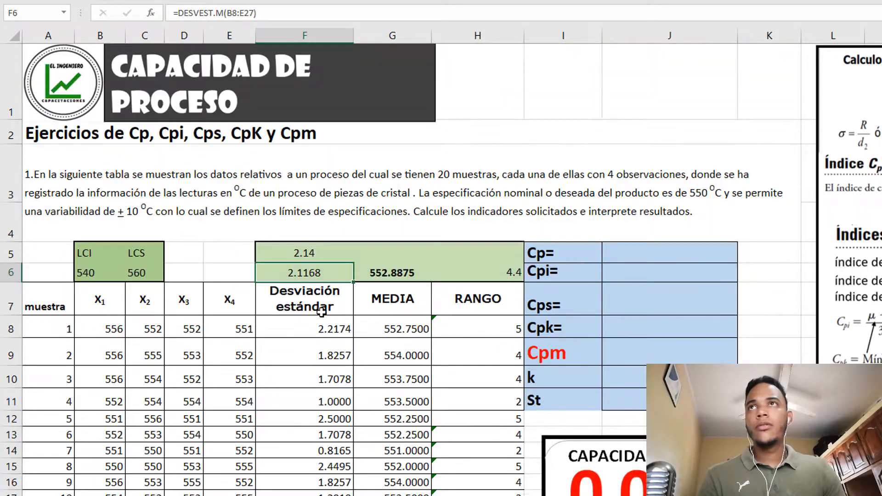
pyautogui.click(238, 15)
pyautogui.scroll(-1, 161, 358)
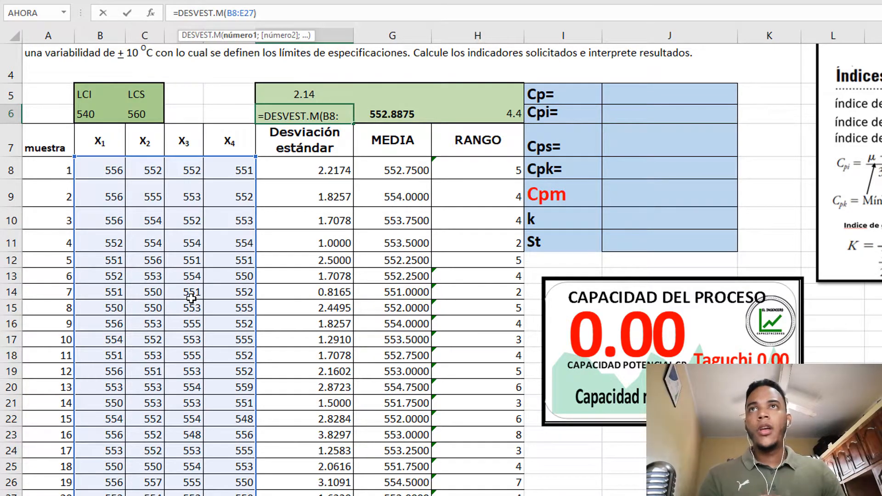
pyautogui.hotkey('ctrl', 'Return')
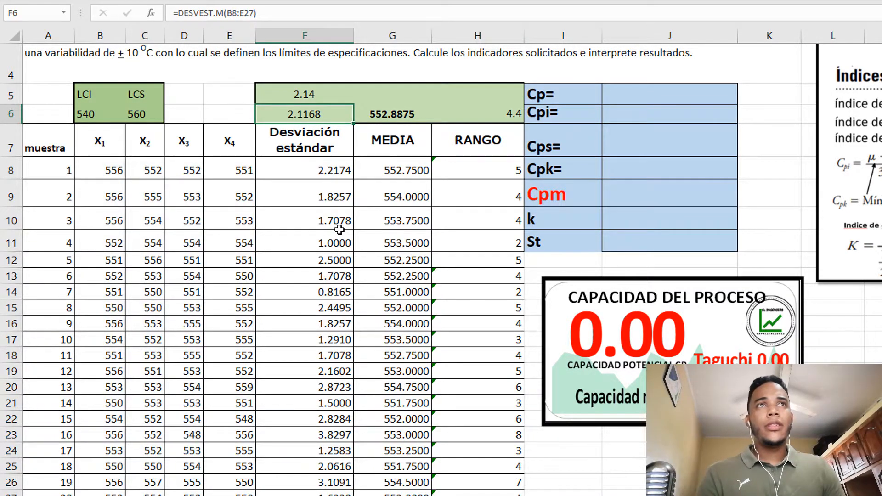
pyautogui.scroll(1, 339, 230)
# - Compare the average range, overall mean and both standard deviation estimates above the table with the sigma formulas in the reference image
pyautogui.click(875, 176)
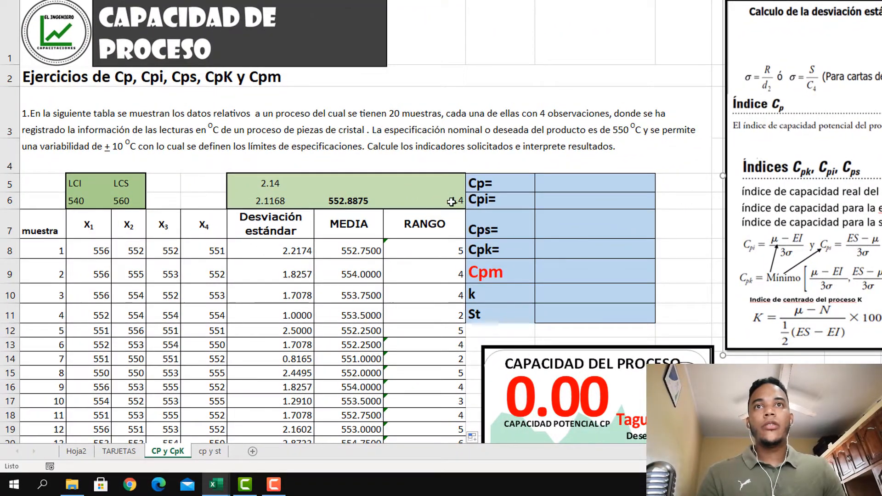
pyautogui.click(299, 235)
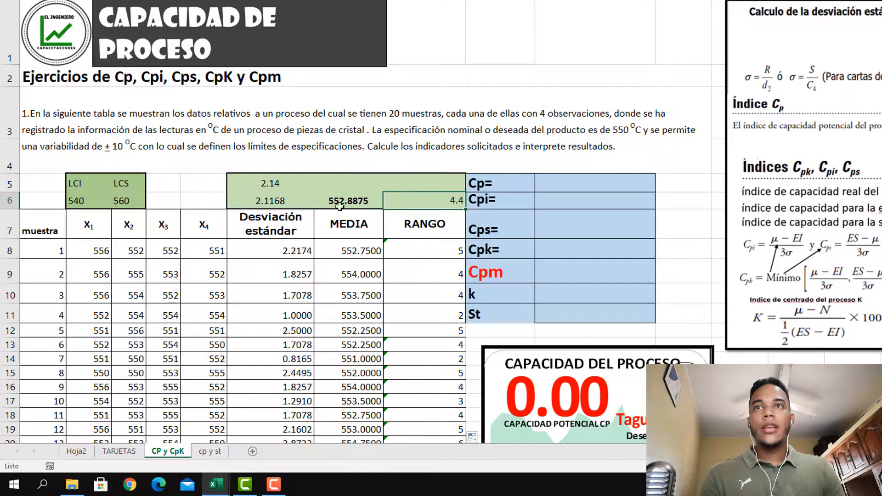
pyautogui.moveTo(276, 184); pyautogui.dragTo(278, 197)
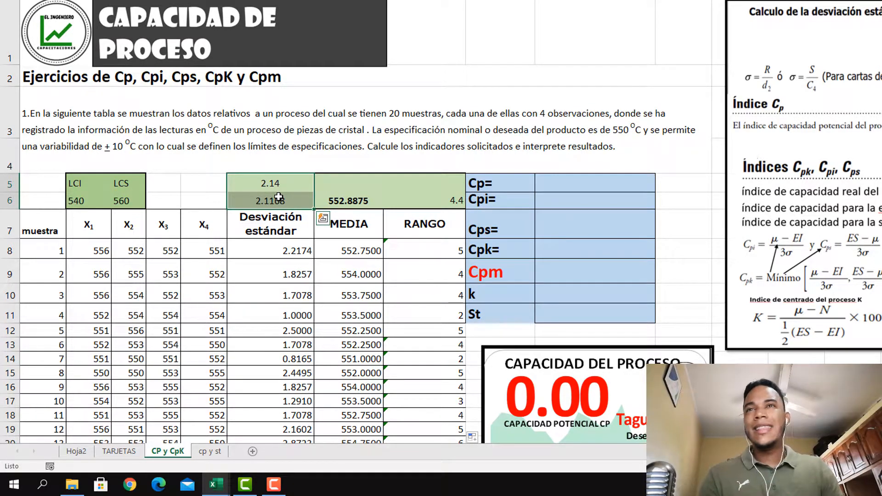
pyautogui.click(875, 75)
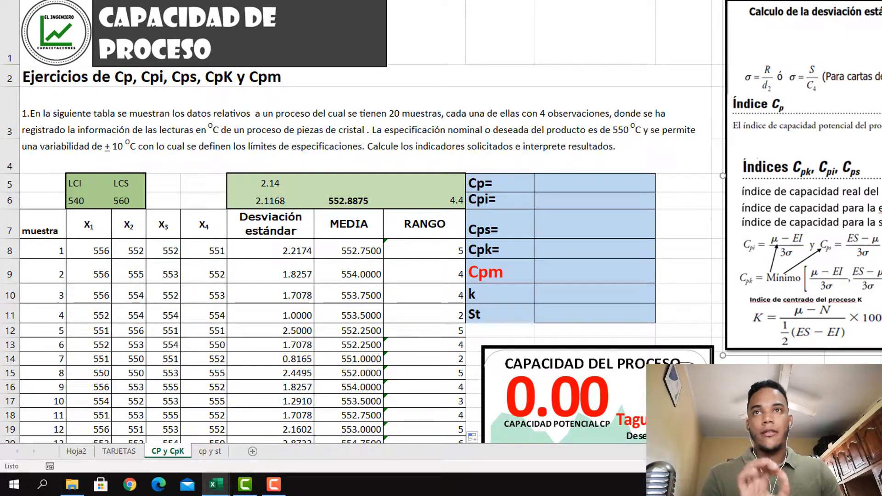
pyautogui.click(263, 193)
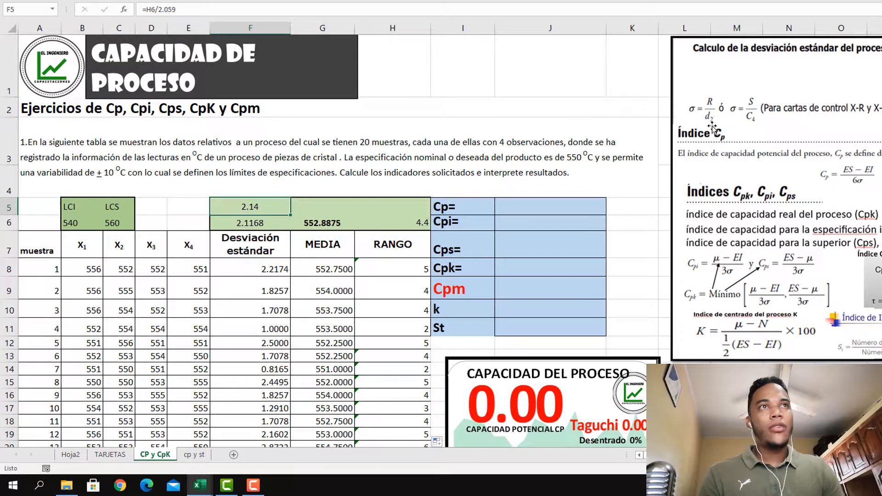
pyautogui.click(304, 227)
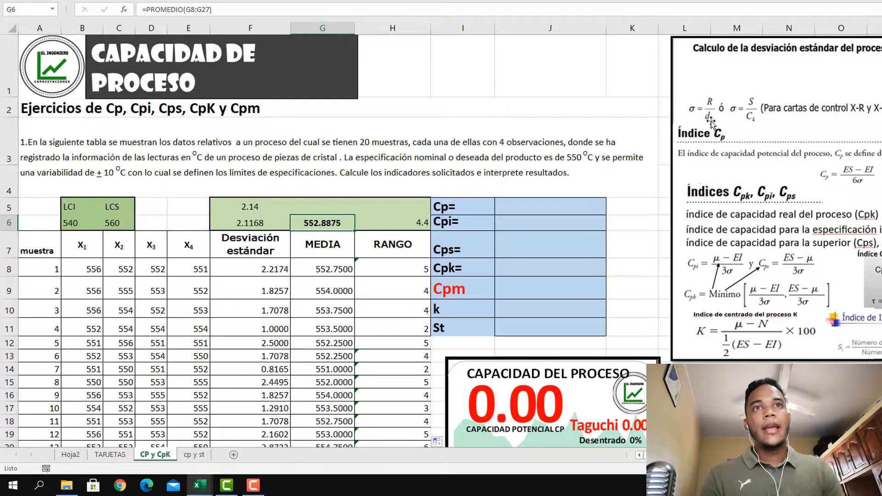
# - Look up the d2 factor for four observations per sample on the Hoja2 sheet and check it in the range-based standard deviation formula
pyautogui.moveTo(71, 267); pyautogui.dragTo(186, 268)
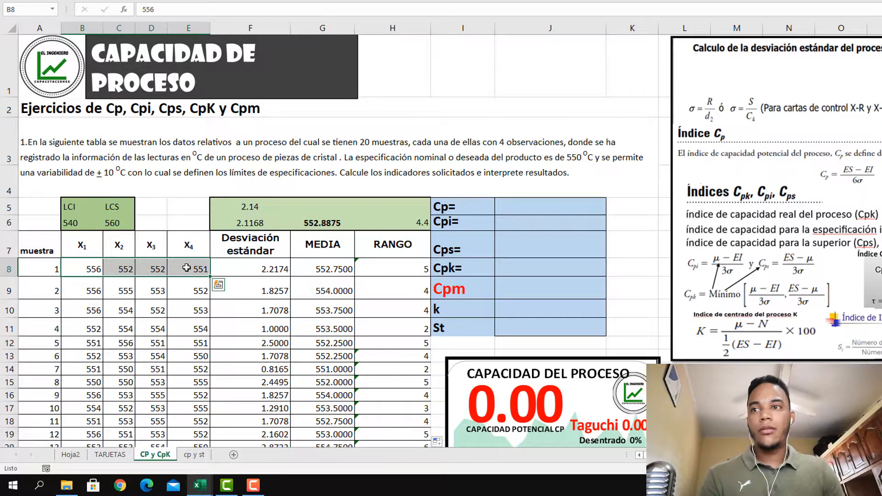
pyautogui.click(71, 454)
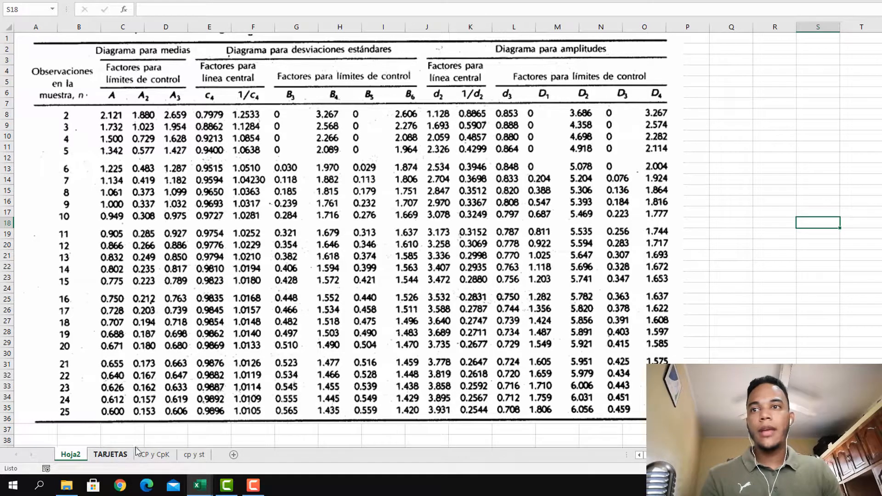
pyautogui.click(154, 454)
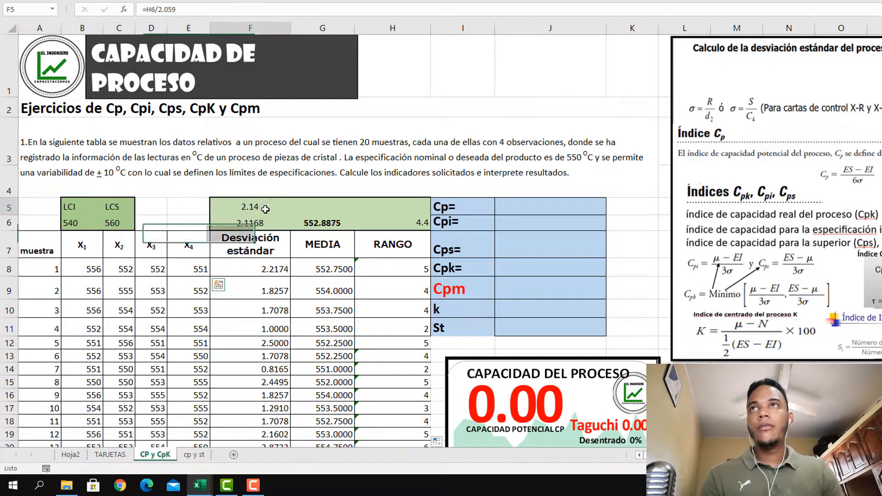
pyautogui.click(168, 9)
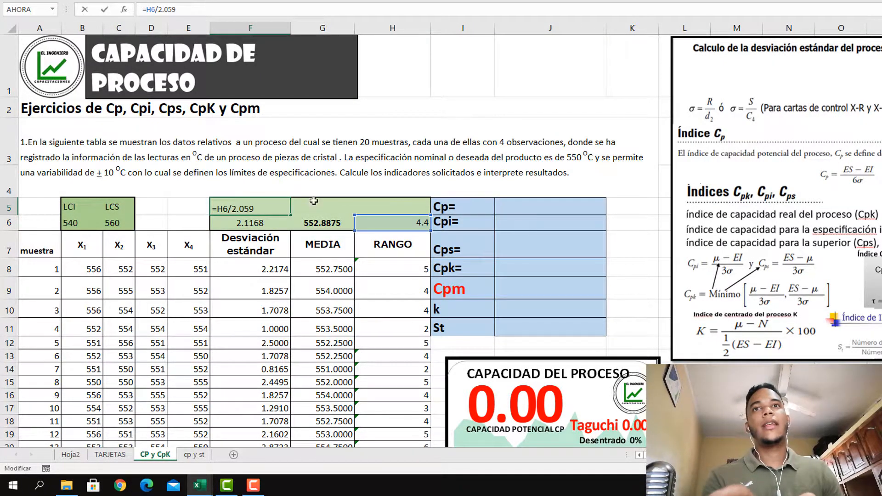
pyautogui.hotkey('ctrl', 'Return')
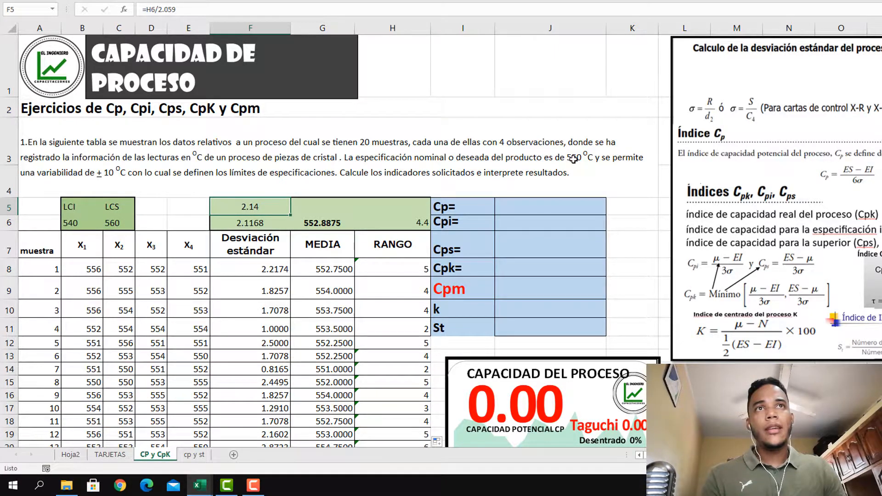
# - Review the LCI and LCS specification limits and select the empty result cell for Cp
pyautogui.click(72, 223)
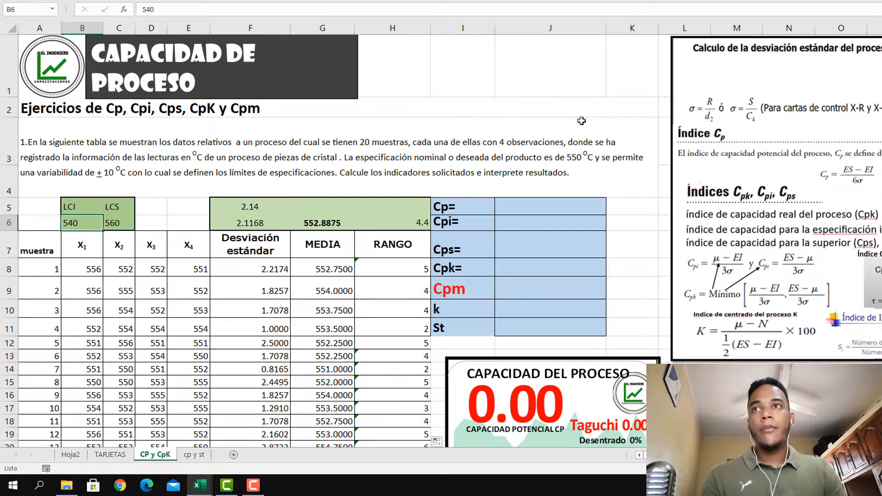
pyautogui.click(118, 222)
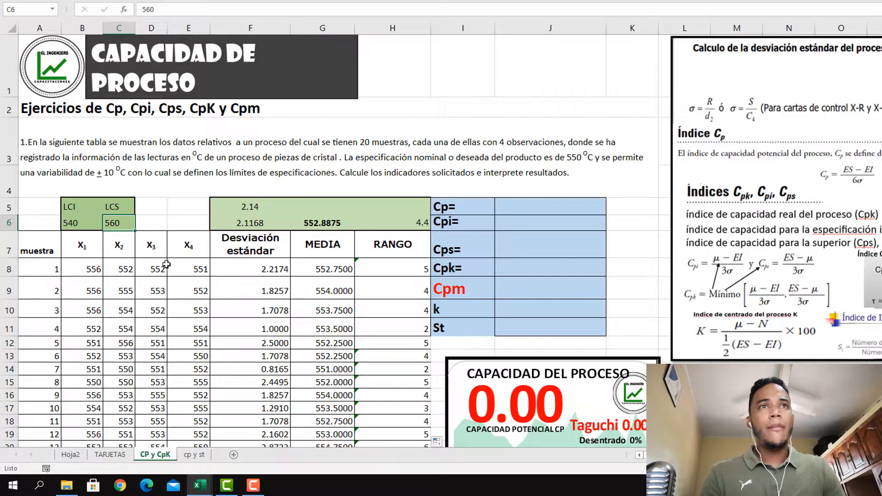
pyautogui.click(546, 207)
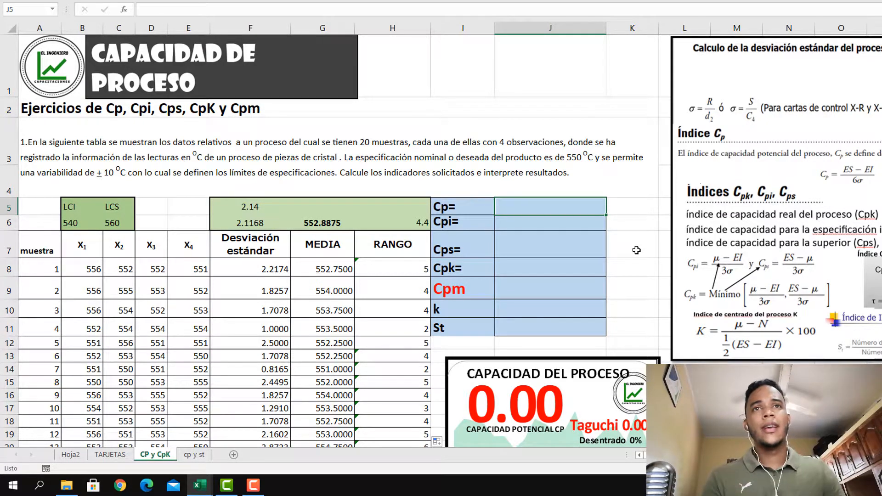
# - Copy the X1 to X4 readings of all 20 samples, open Minitab 18 and paste them into the worksheet from column C1, row 1
pyautogui.scroll(-1, 293, 314)
pyautogui.moveTo(88, 139); pyautogui.dragTo(205, 407)
pyautogui.hotkey('ctrl', 'c')
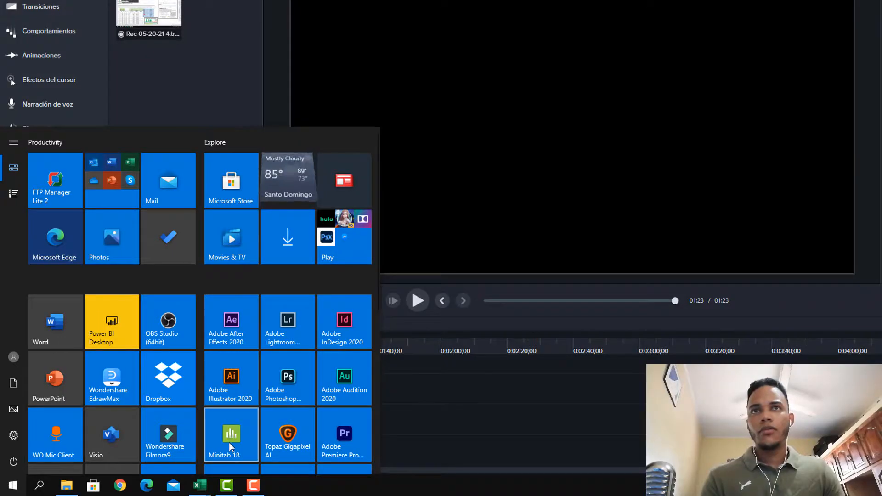
pyautogui.click(230, 442)
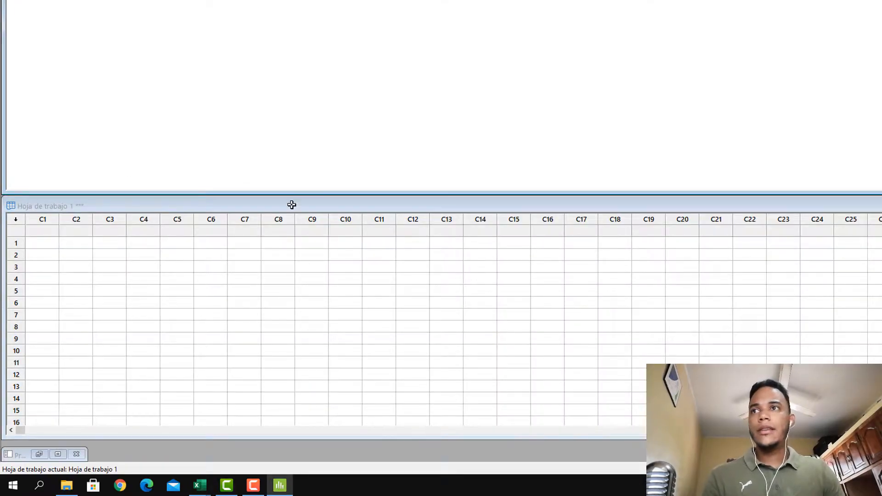
pyautogui.click(50, 244)
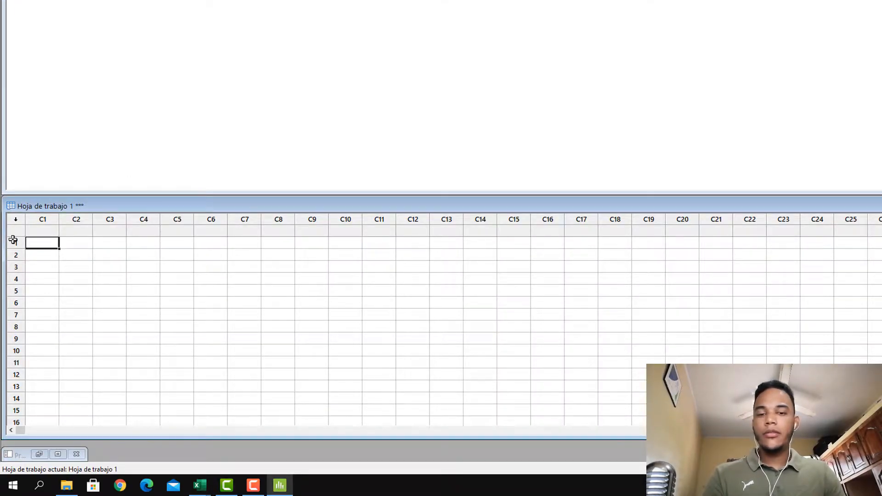
pyautogui.hotkey('ctrl', 'v')
pyautogui.scroll(-2, 110, 276)
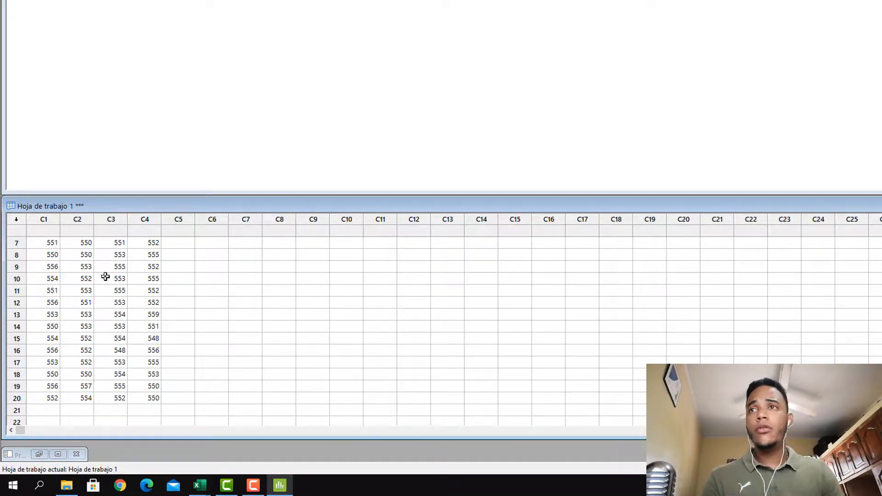
pyautogui.scroll(2, 102, 290)
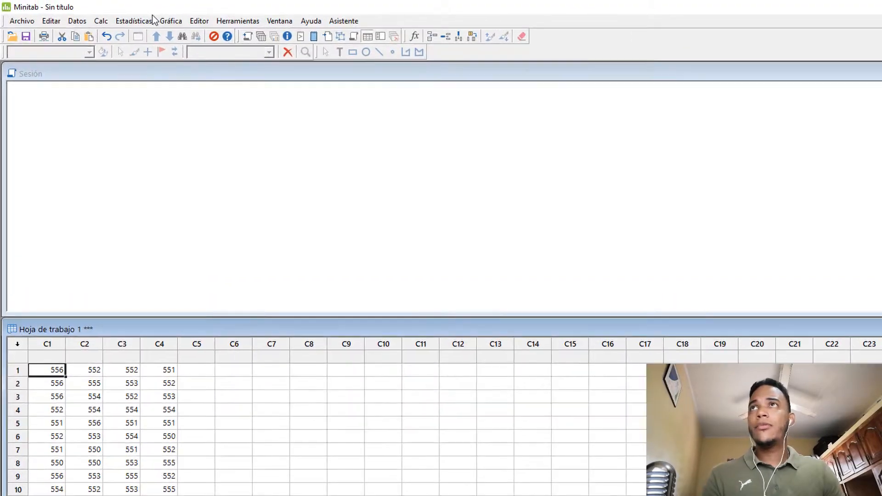
# - Open the Capability Sixpack quality tool for a normal distribution and place its dialog clear of the worksheet data
pyautogui.click(152, 15)
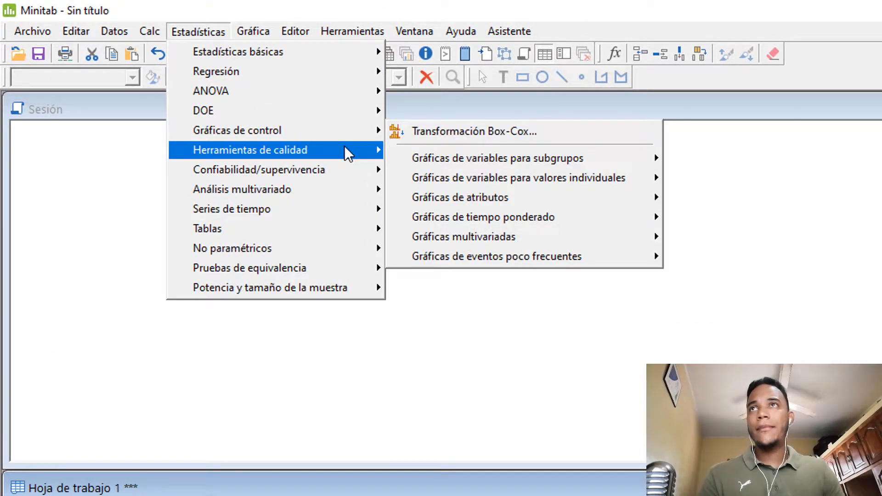
pyautogui.moveTo(345, 148)
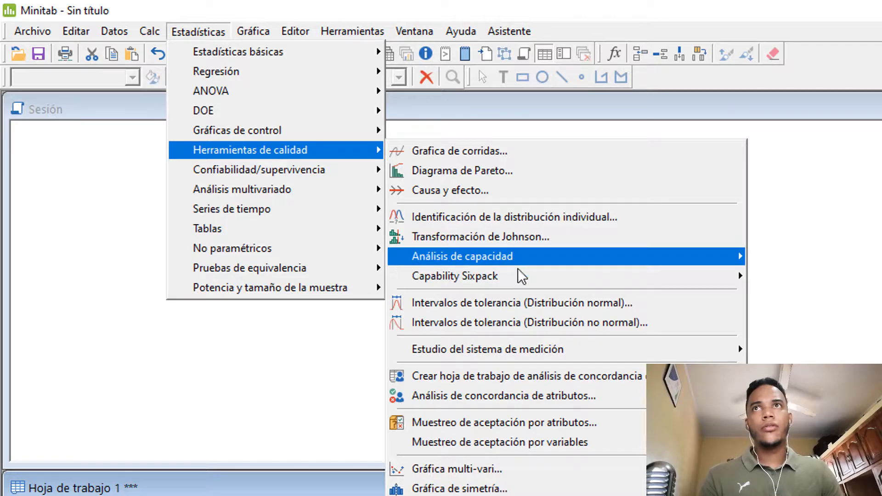
pyautogui.moveTo(523, 258)
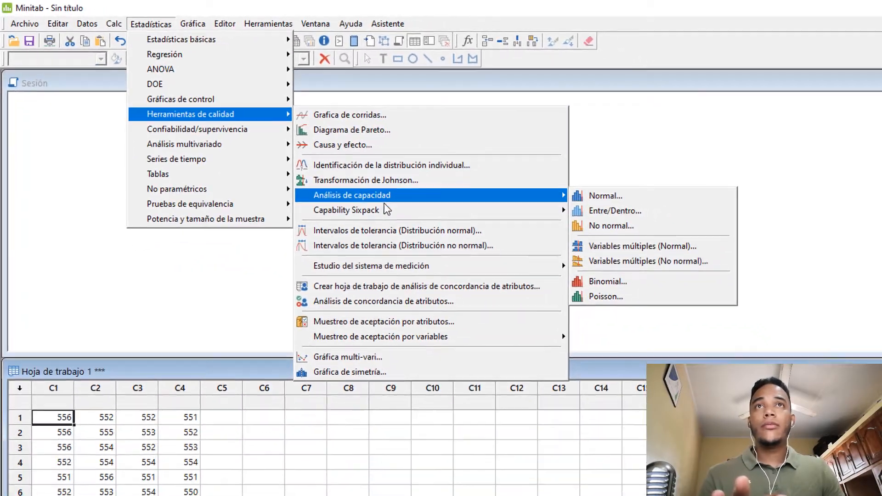
pyautogui.moveTo(471, 263)
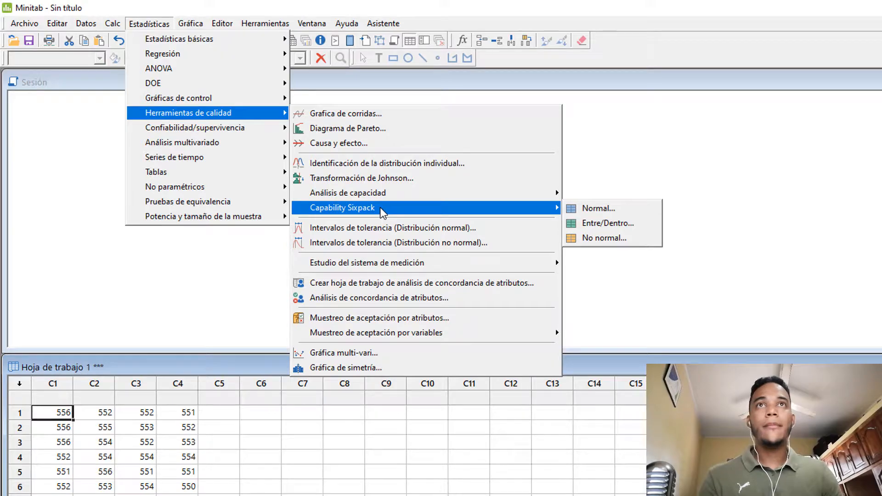
pyautogui.click(601, 211)
pyautogui.moveTo(681, 249); pyautogui.dragTo(690, 198)
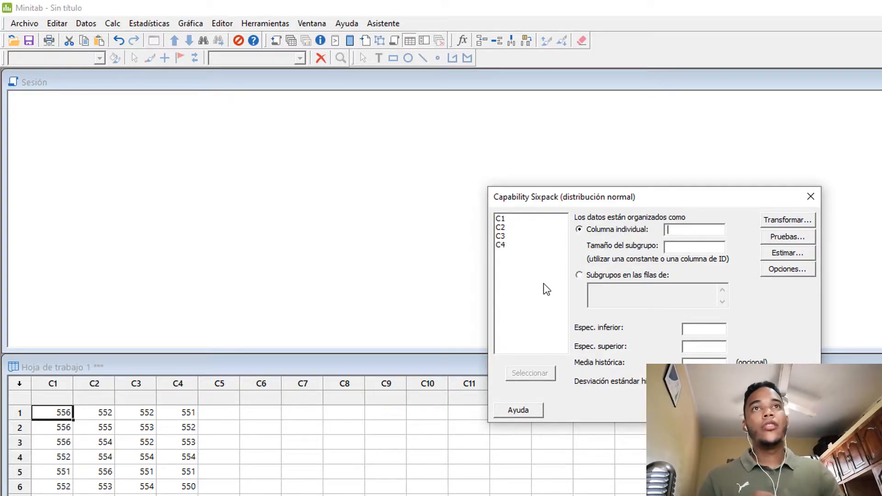
# - Organize the Capability Sixpack data as subgroups across the rows of columns C1, C2, C3 and C4
pyautogui.click(685, 248)
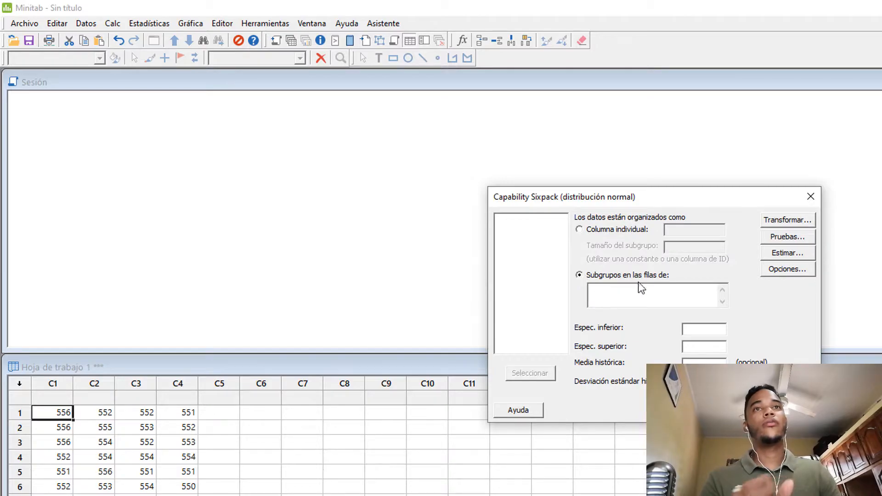
pyautogui.click(602, 298)
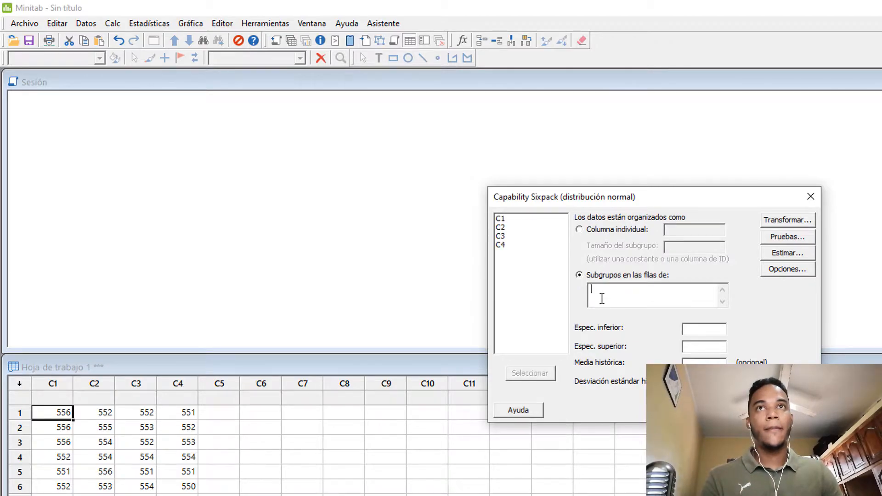
pyautogui.doubleClick(506, 227)
pyautogui.doubleClick(506, 236)
pyautogui.doubleClick(506, 245)
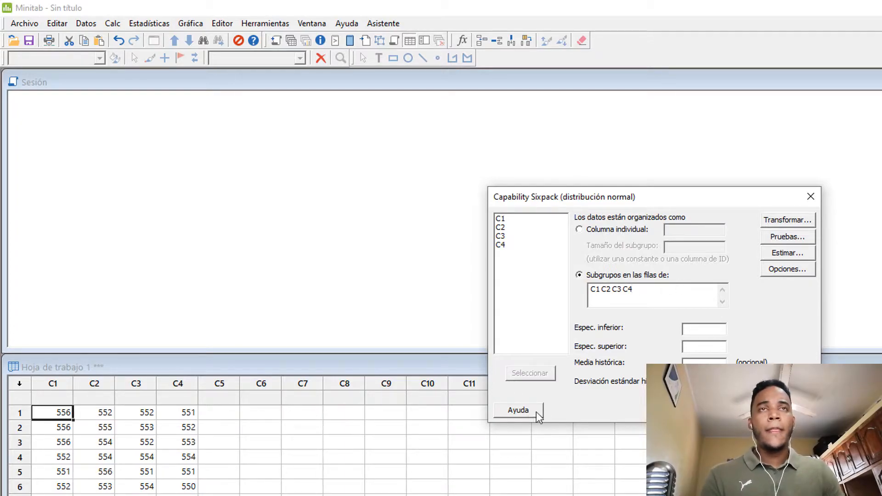
# - Set the lower specification limit to 540 and the upper specification limit to 560 for the Capability Sixpack
pyautogui.click(712, 330)
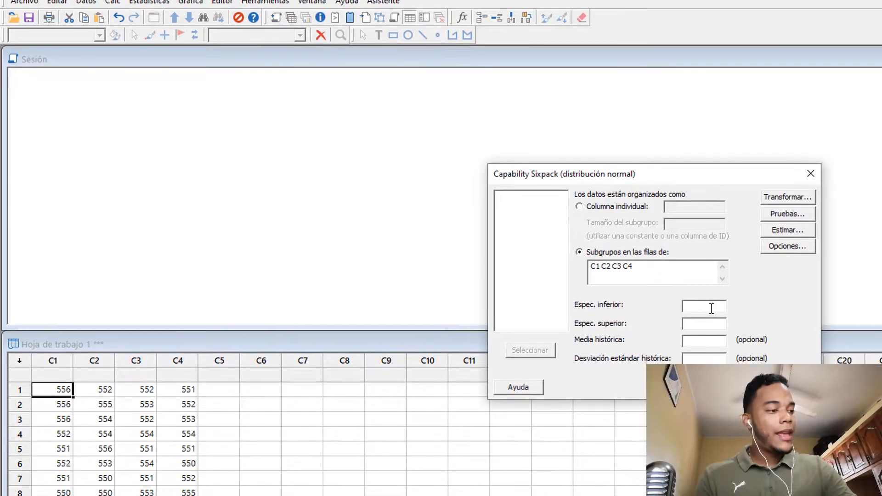
pyautogui.write('540')
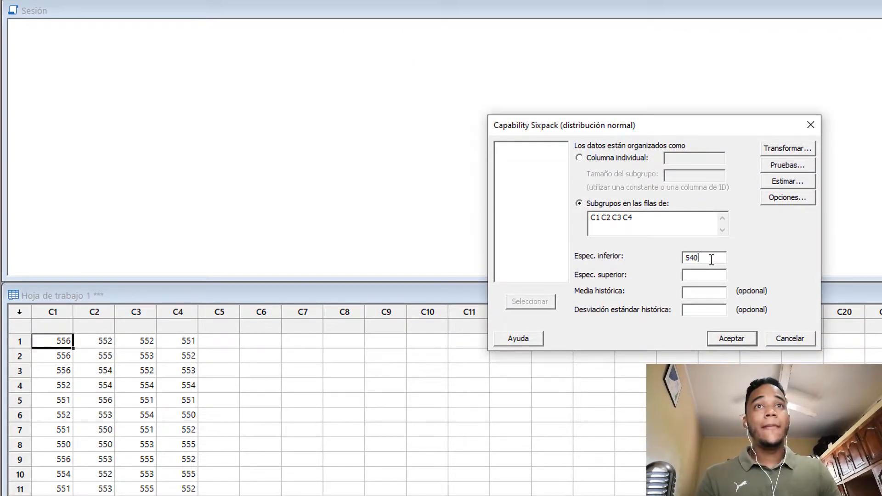
pyautogui.write('5')
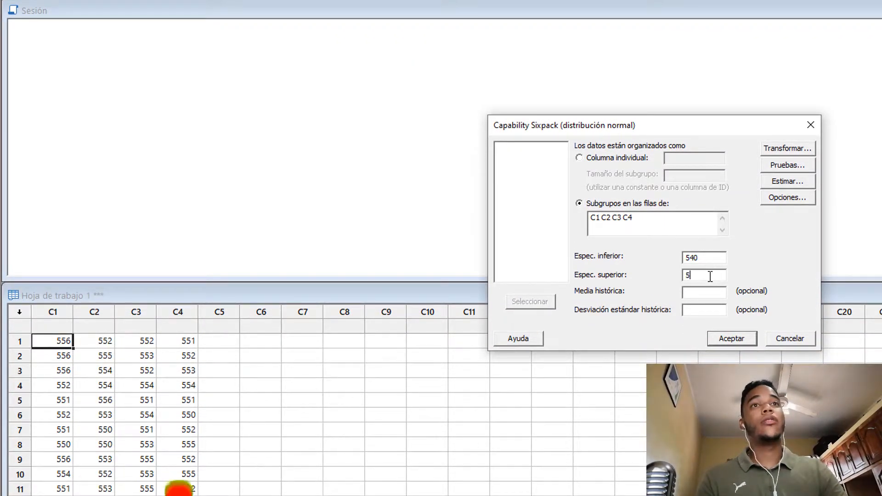
pyautogui.write('60')
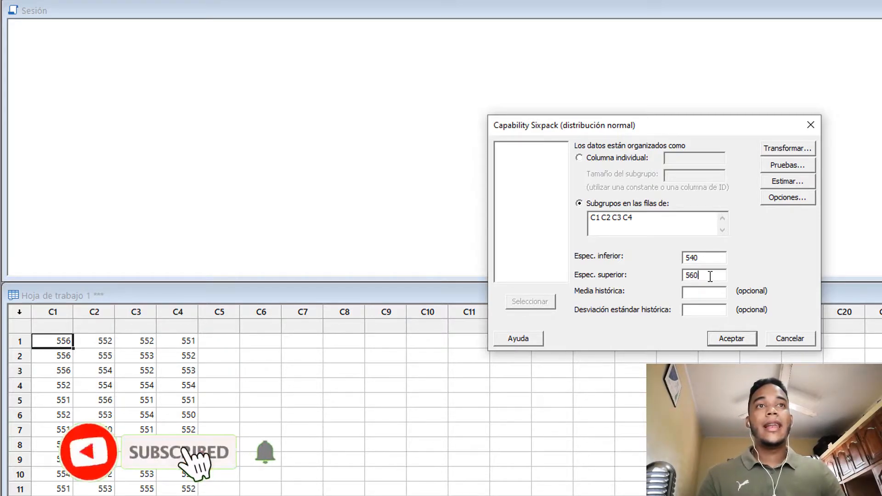
# - Generate the Capability Sixpack report for C1 to C4, then move its window inward and enlarge it for reading
pyautogui.click(730, 338)
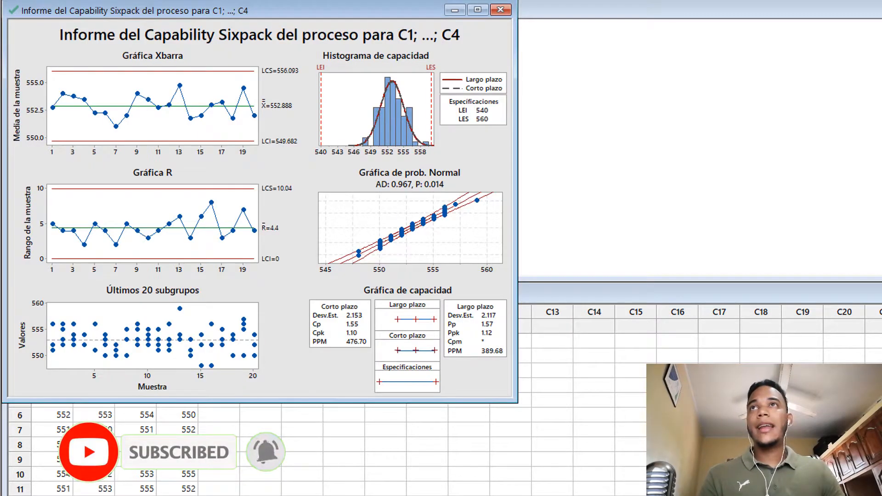
pyautogui.moveTo(289, 10); pyautogui.dragTo(480, 25)
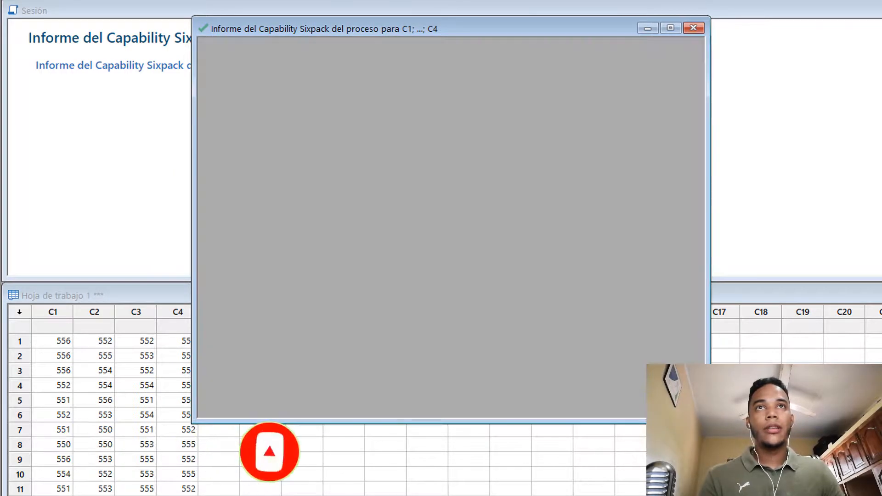
pyautogui.moveTo(706, 420); pyautogui.dragTo(864, 495)
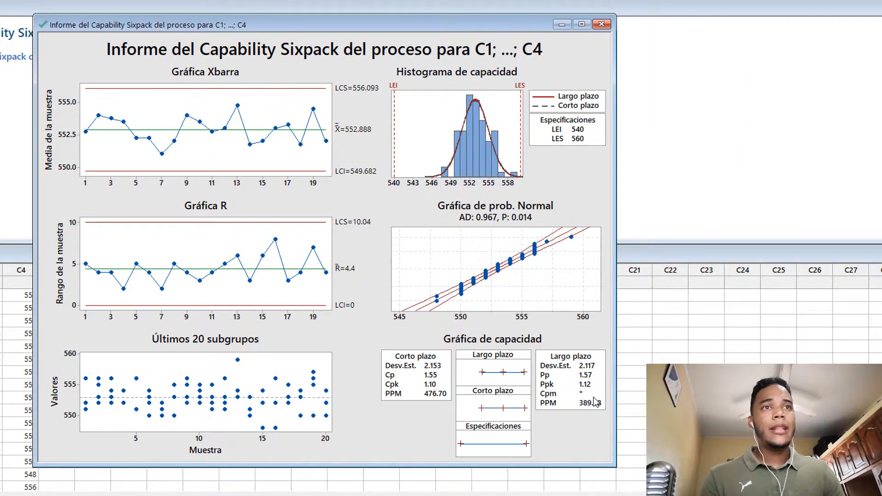
pyautogui.moveTo(565, 388)
pyautogui.mouseDown()
pyautogui.moveTo(553, 400)
pyautogui.moveTo(590, 388)
pyautogui.moveTo(563, 388)
pyautogui.mouseUp()
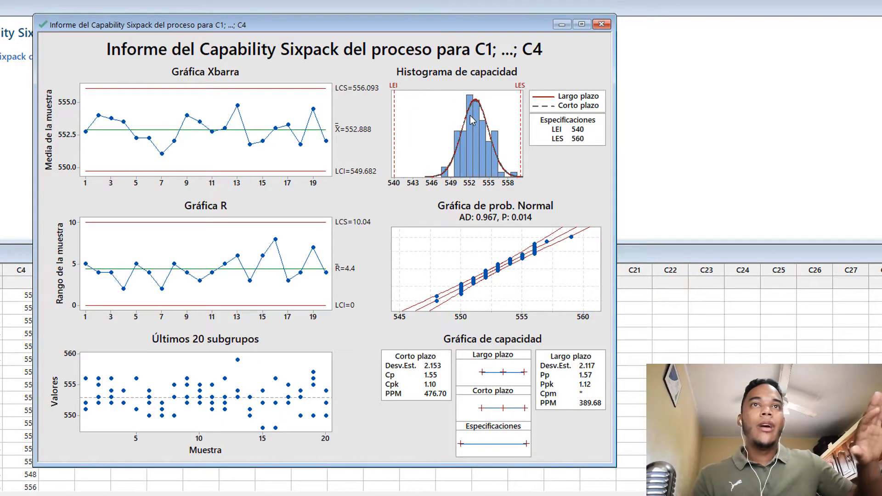
pyautogui.moveTo(473, 121)
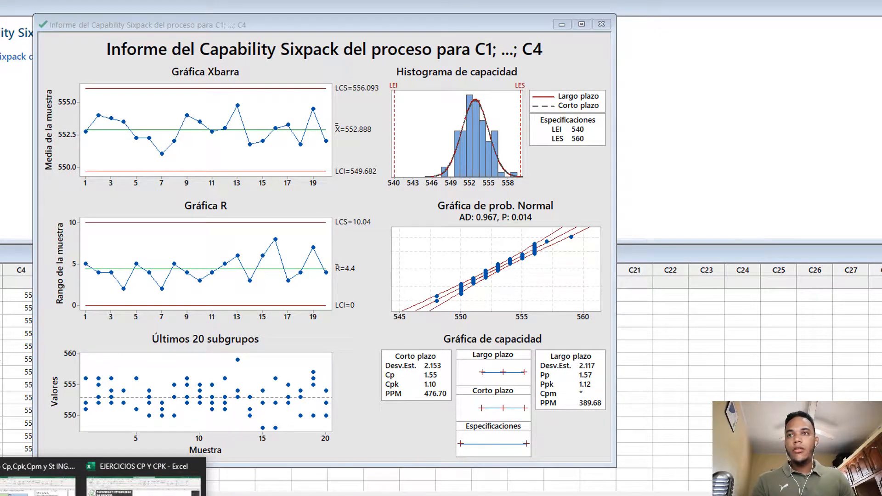
# - Switch to the Excel exercise workbook, paste the Capability Sixpack report and place it beside the formula reference image, starting around column S
pyautogui.click(143, 486)
pyautogui.click(808, 355)
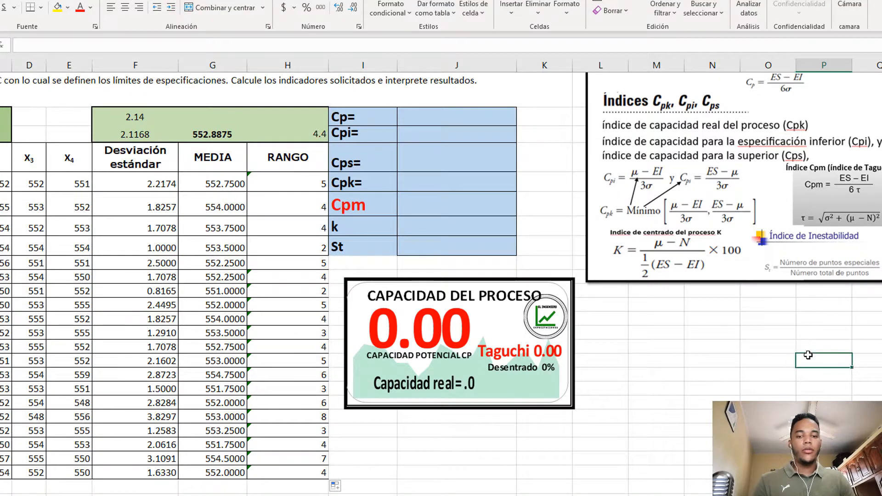
pyautogui.hotkey('ctrl', 'v')
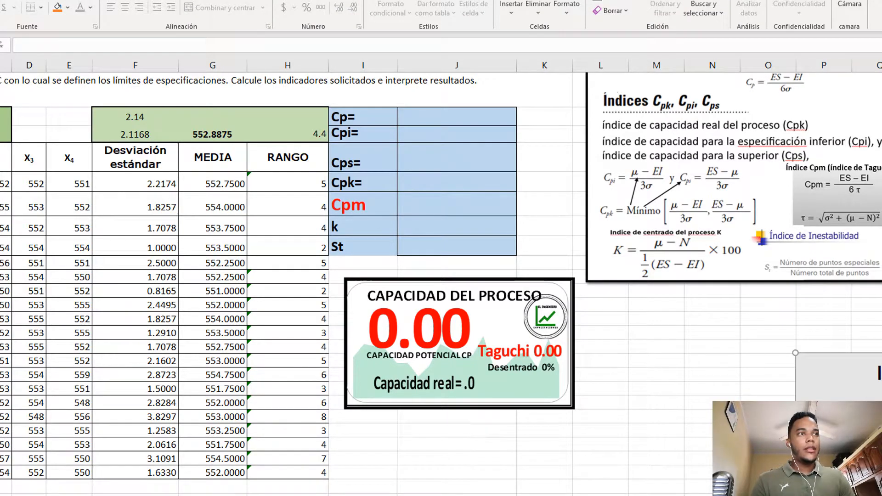
pyautogui.hscroll(5, 456, 453)
pyautogui.moveTo(383, 416); pyautogui.dragTo(498, 132)
pyautogui.scroll(-2, 502, 163)
pyautogui.moveTo(305, 491); pyautogui.dragTo(497, 191)
pyautogui.scroll(3, 428, 304)
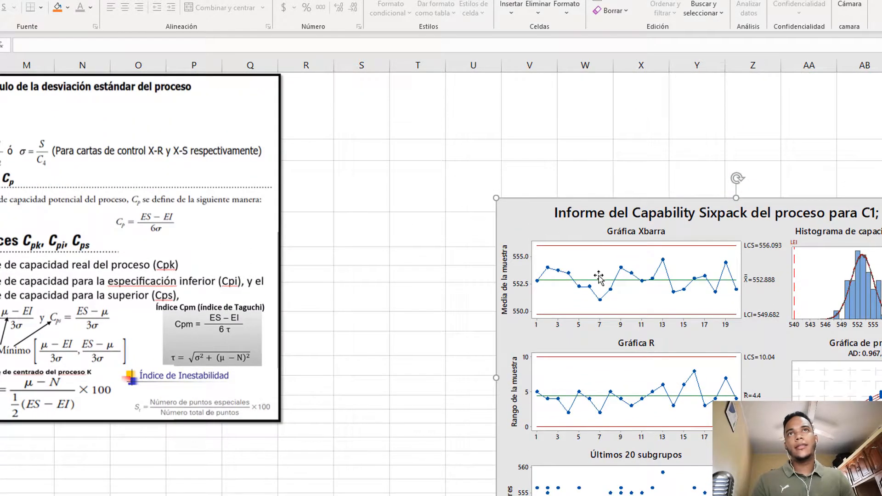
pyautogui.moveTo(599, 277); pyautogui.dragTo(422, 167)
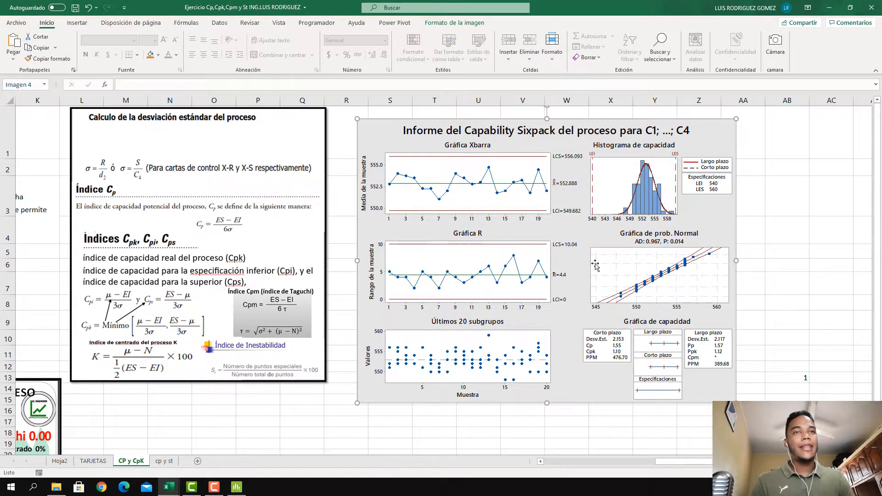
# - Examine the index table, the formula reference image and the linked CAPACIDAD DEL PROCESO card on the CP y CpK sheet
pyautogui.moveTo(686, 465); pyautogui.dragTo(571, 465)
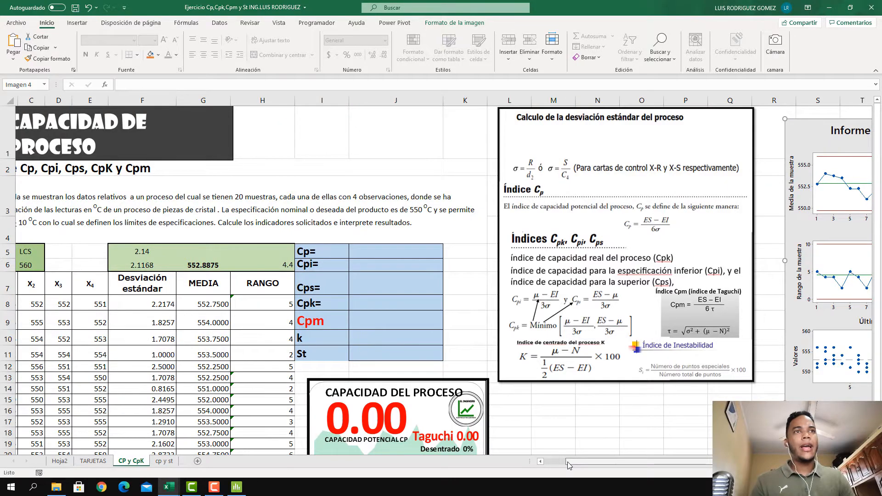
pyautogui.scroll(-3, 464, 296)
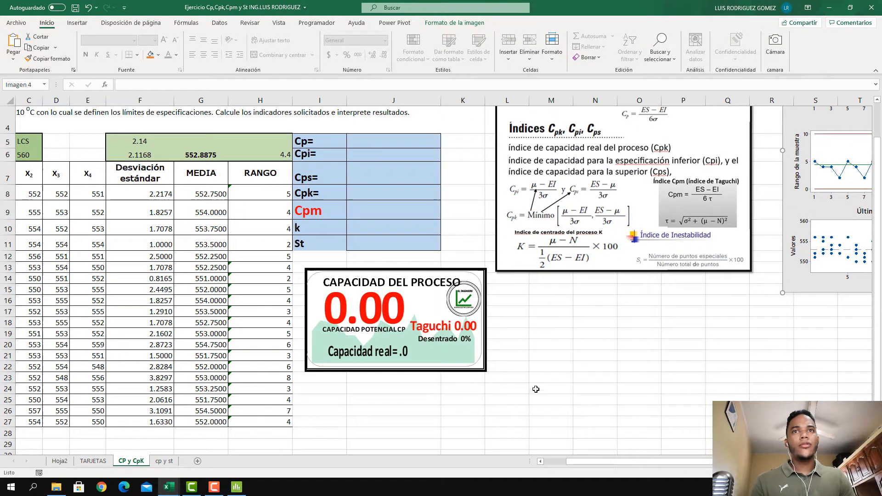
pyautogui.click(368, 302)
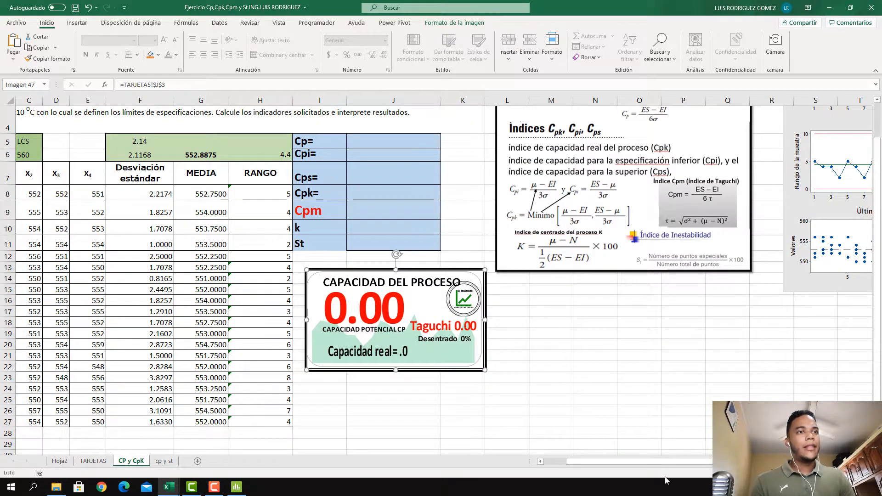
pyautogui.moveTo(649, 464); pyautogui.dragTo(580, 465)
pyautogui.scroll(1, 606, 299)
pyautogui.click(606, 298)
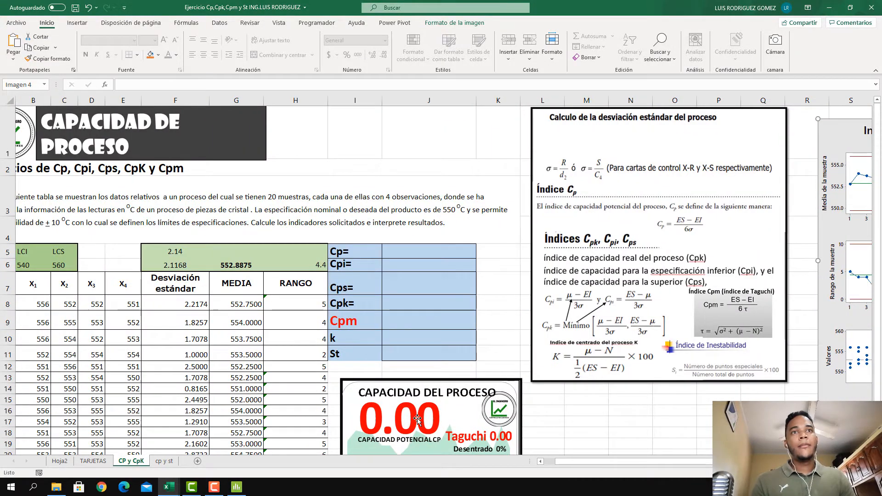
pyautogui.scroll(-1, 453, 343)
pyautogui.click(454, 343)
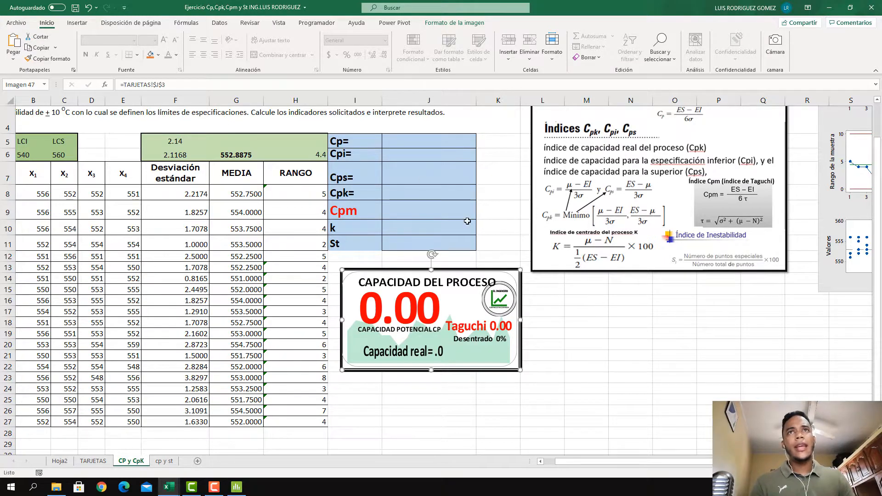
pyautogui.scroll(1, 407, 221)
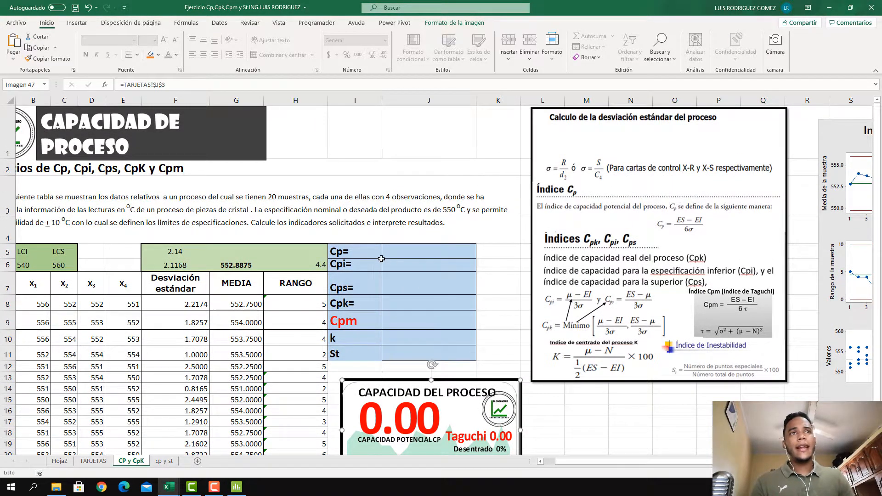
# - Calculate Cp in cell J5 with the formula =(C6-B6)/(6*F5)
pyautogui.click(399, 255)
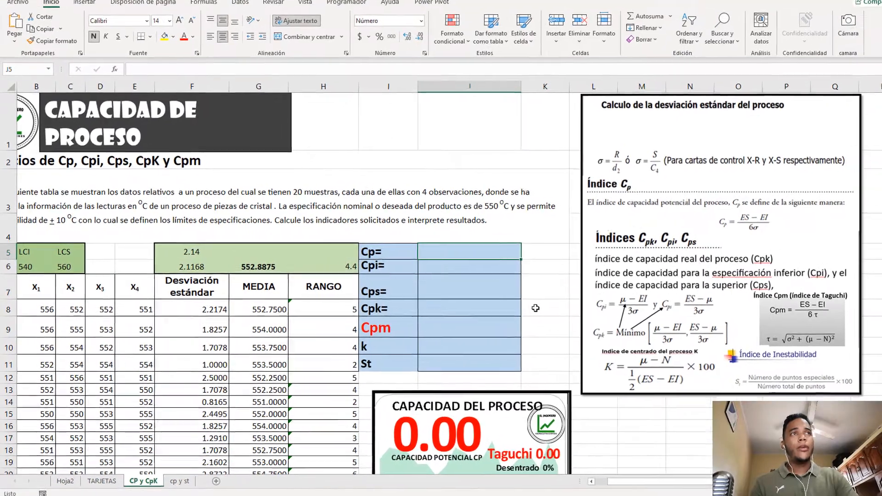
pyautogui.write('=')
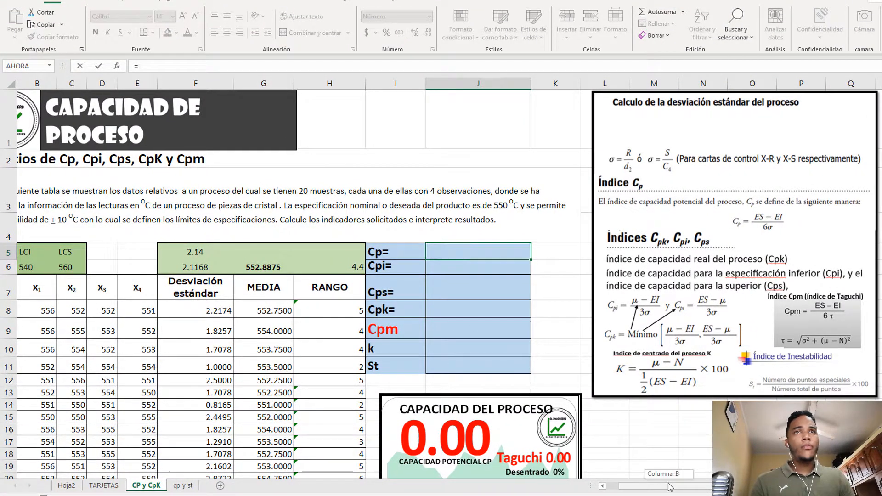
pyautogui.hscroll(-1, 673, 487)
pyautogui.click(110, 268)
pyautogui.write('-')
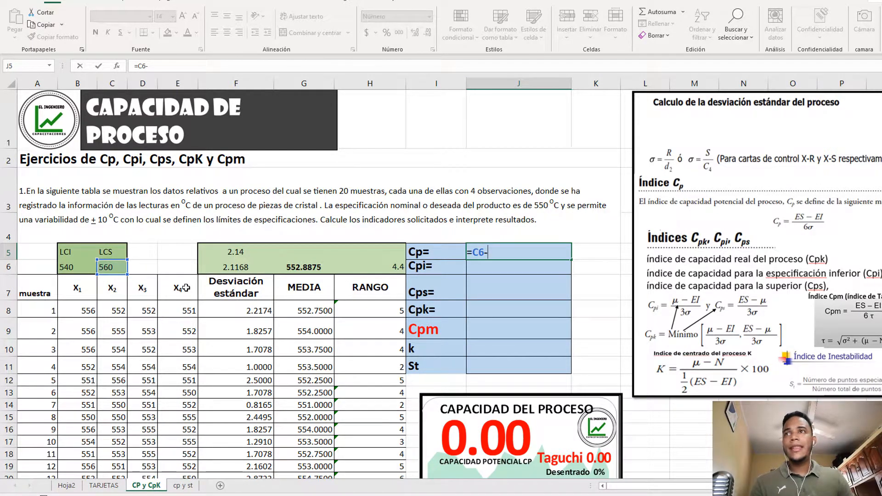
pyautogui.click(78, 269)
pyautogui.click(473, 252)
pyautogui.write('(')
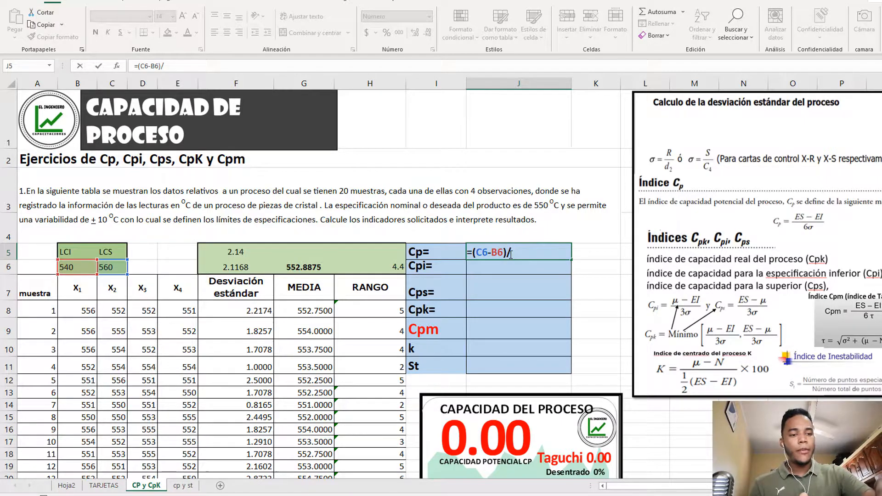
pyautogui.write(')/(6*')
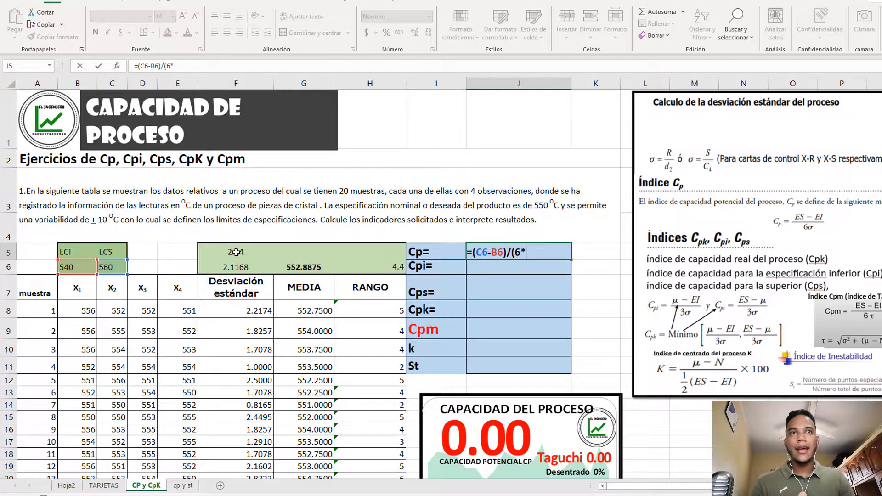
pyautogui.click(235, 252)
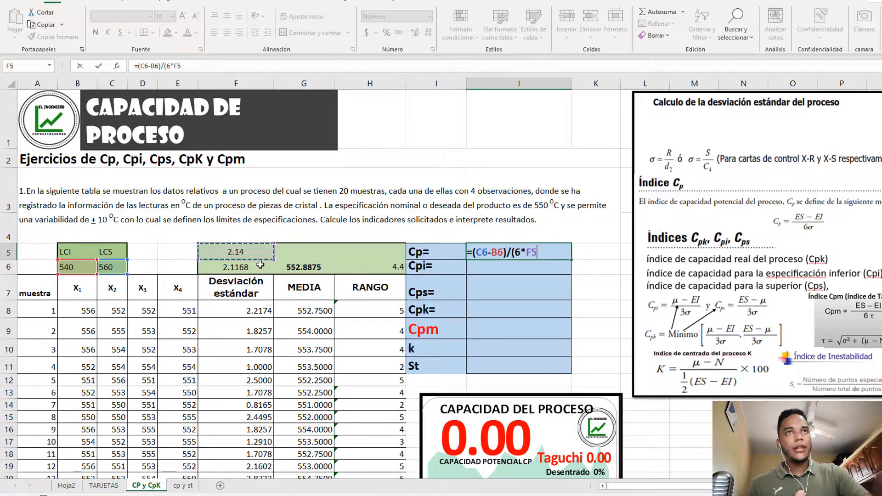
pyautogui.write(')')
pyautogui.press('Return')
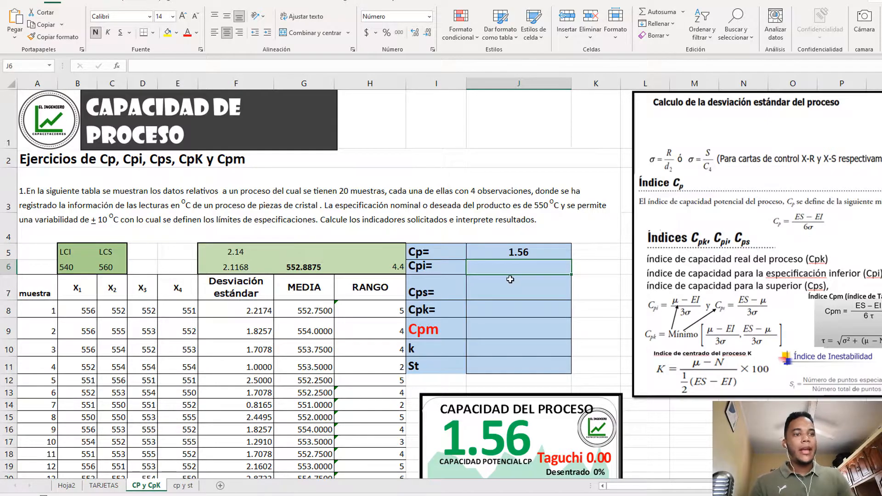
# - Calculate Cpi in cell J6 with the formula =(G6-B6)/(3*F5)
pyautogui.write('=')
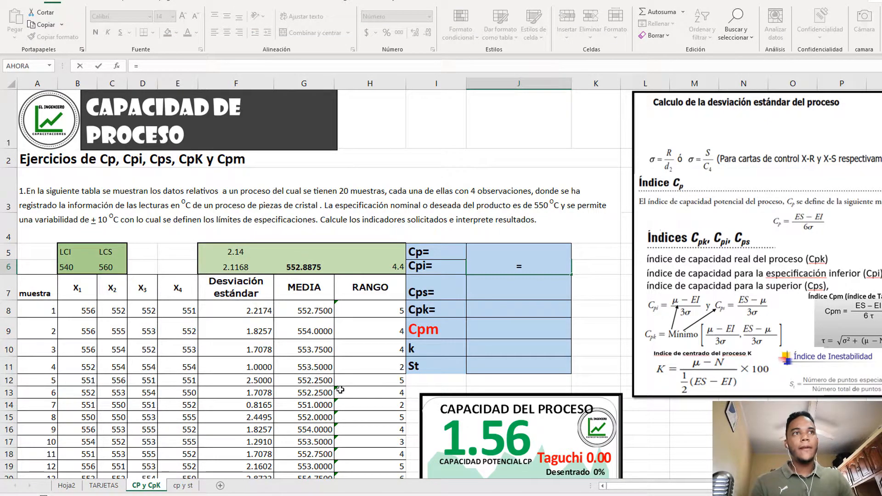
pyautogui.click(315, 267)
pyautogui.write('-')
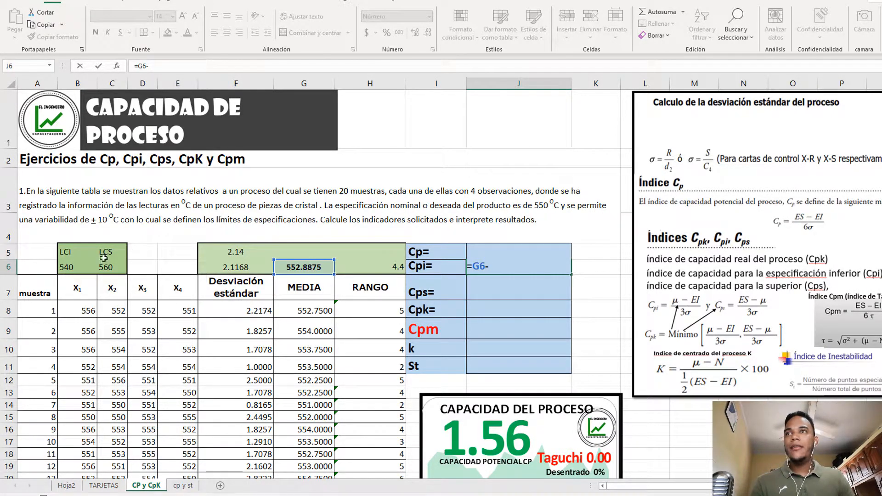
pyautogui.click(81, 268)
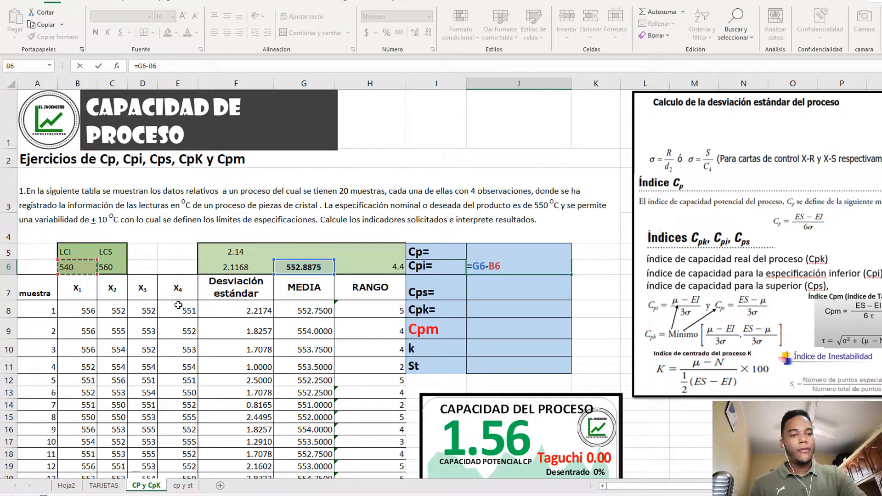
pyautogui.write(')')
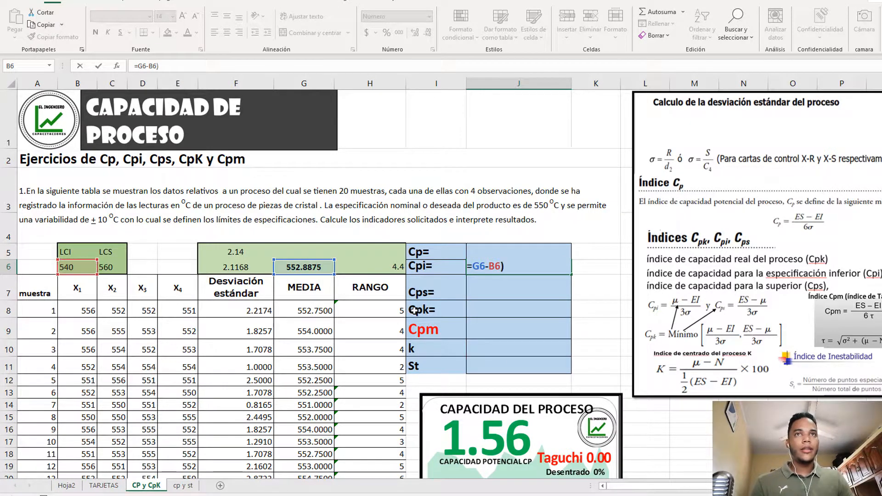
pyautogui.click(474, 265)
pyautogui.write('(')
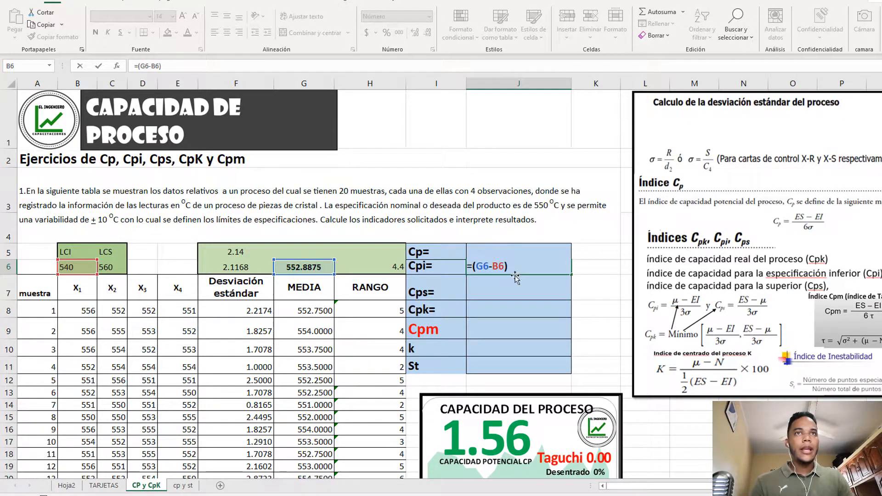
pyautogui.write('/(')
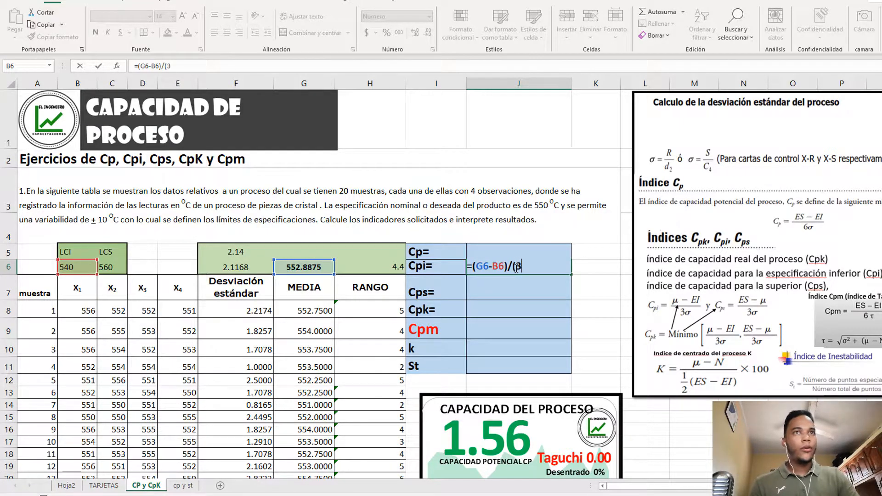
pyautogui.write('3*')
pyautogui.click(235, 253)
pyautogui.write(')')
pyautogui.press('Return')
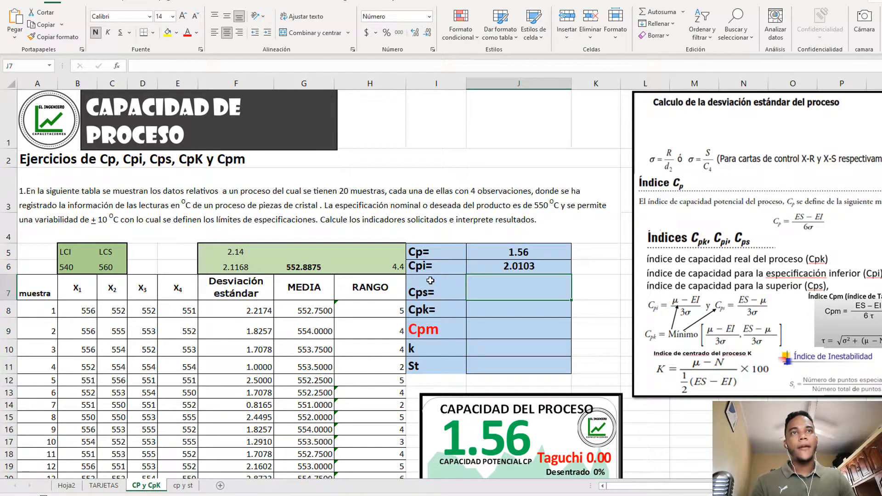
# - Copy the Cpi formula text =(G6-B6)/(3*F5) from J6 into the Cps cell J7 without shifting its references
pyautogui.click(506, 267)
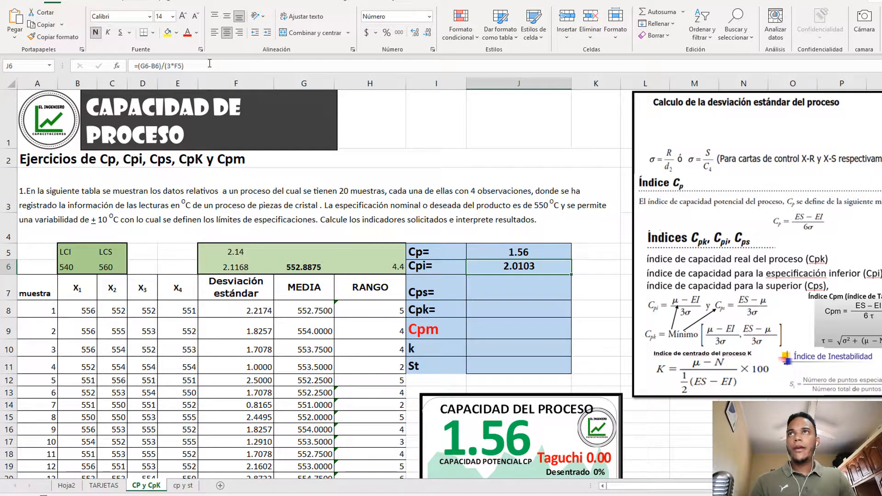
pyautogui.press('F2')
pyautogui.press('Escape')
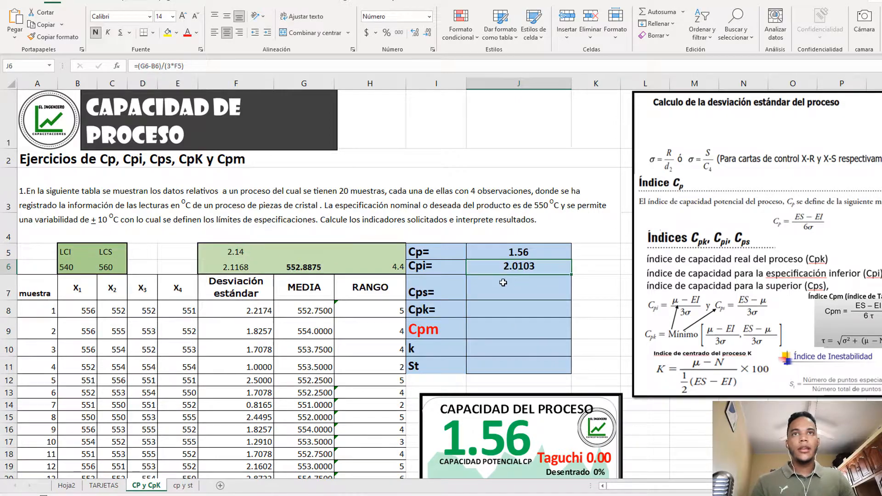
pyautogui.click(502, 288)
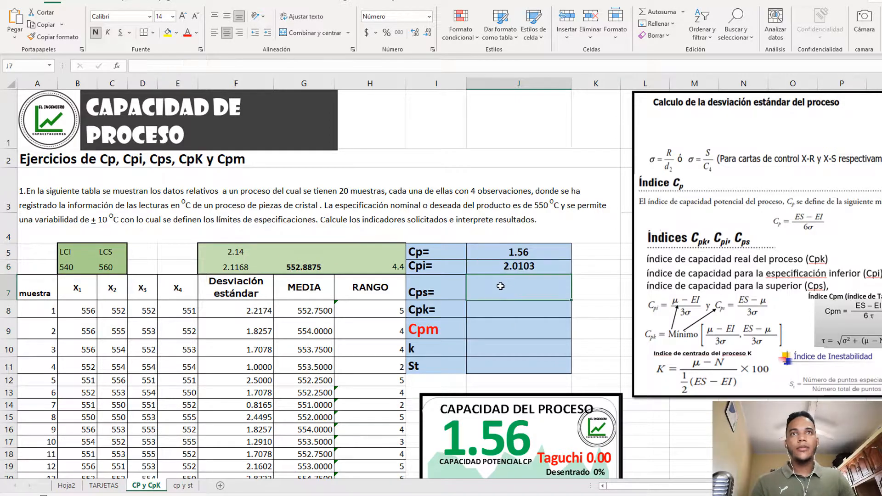
pyautogui.click(164, 66)
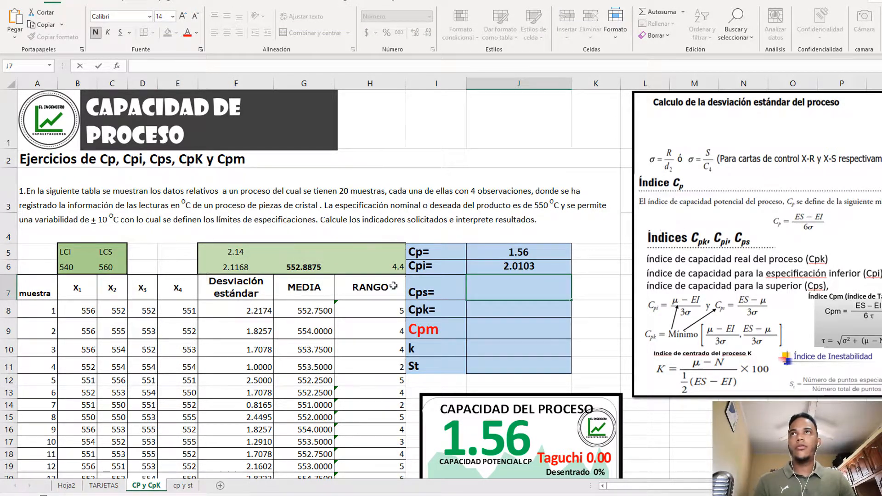
pyautogui.write('=(G6-B6)/(3*F5)')
# - Edit the copied formula in J7 to calculate Cps as =(C6-G6)/(3*F5)
pyautogui.click(160, 65)
pyautogui.press('BackSpace')
pyautogui.press('BackSpace')
pyautogui.press('BackSpace')
pyautogui.press('BackSpace')
pyautogui.press('BackSpace')
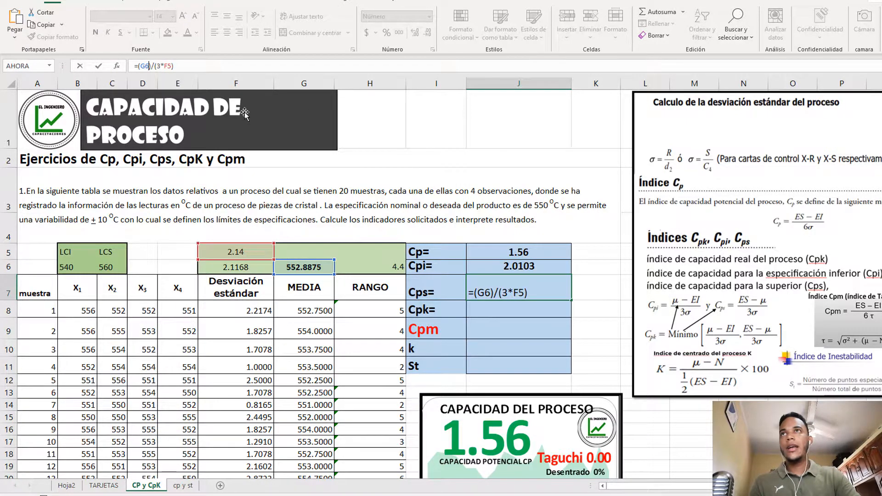
pyautogui.click(112, 267)
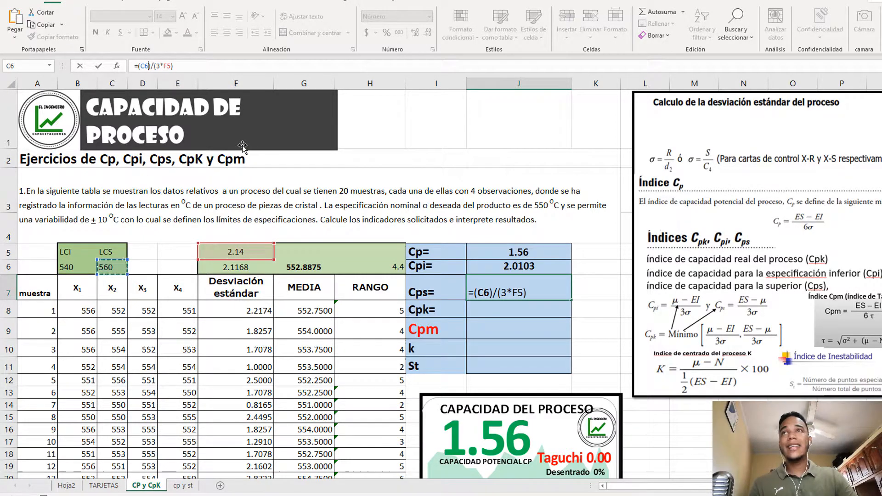
pyautogui.write('-')
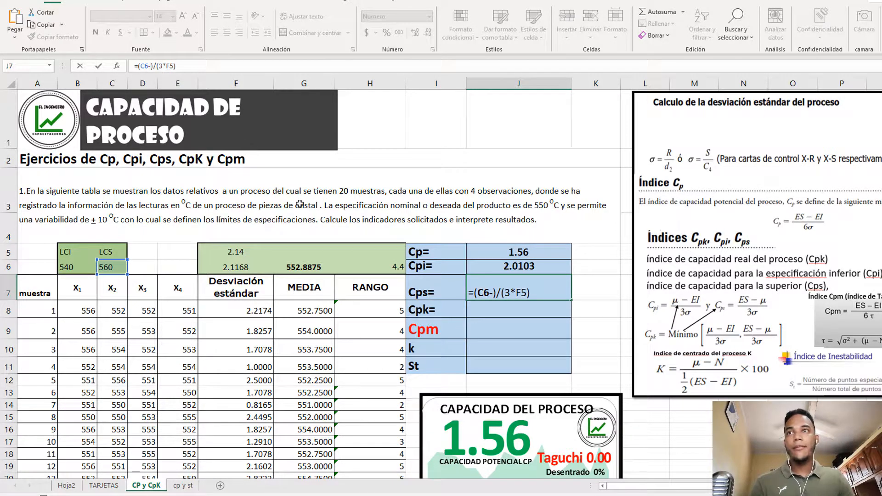
pyautogui.click(306, 268)
pyautogui.press('Return')
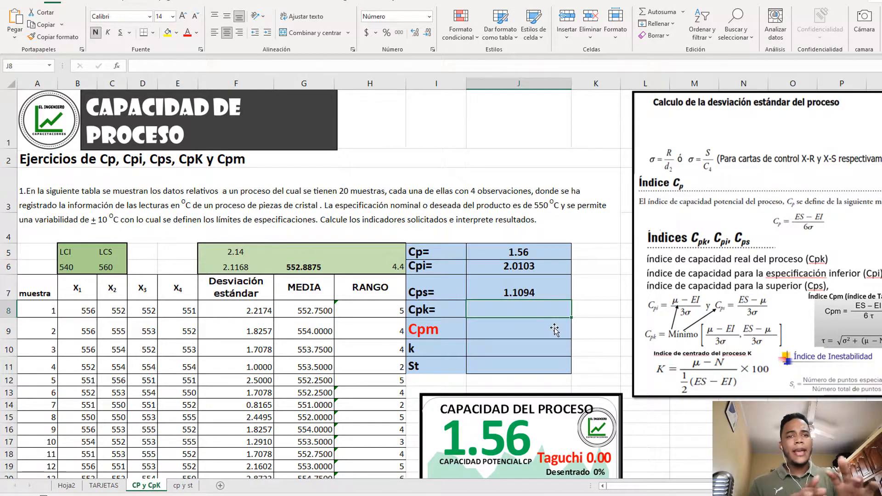
# - Calculate Cpk in cell J8 as the minimum of Cpi and Cps with the formula =MIN(J6:J7)
pyautogui.write('=min')
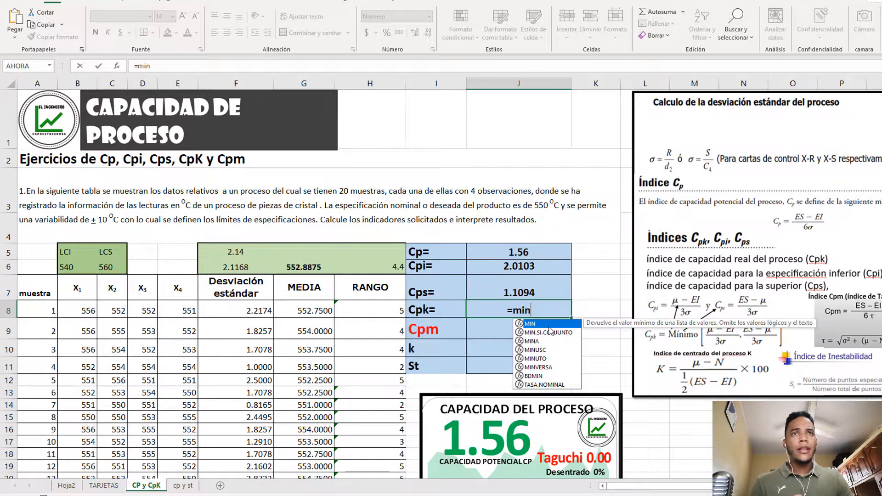
pyautogui.doubleClick(550, 326)
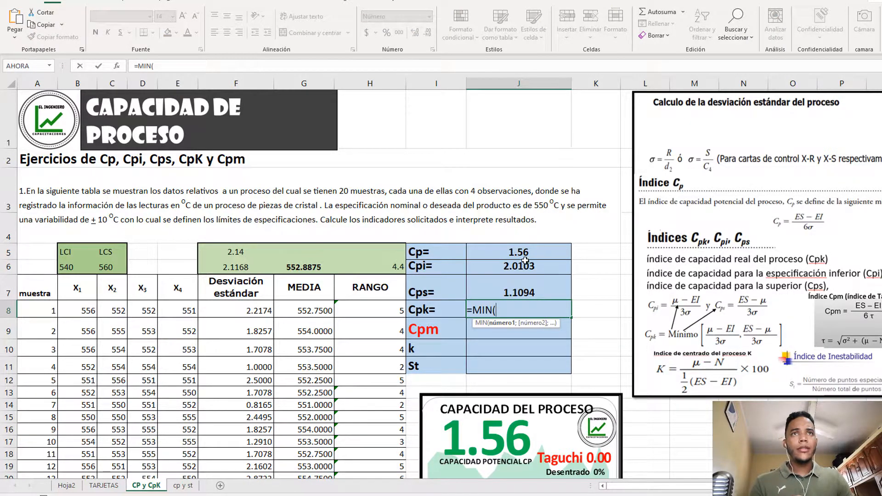
pyautogui.click(513, 269)
pyautogui.moveTo(513, 269); pyautogui.dragTo(510, 292)
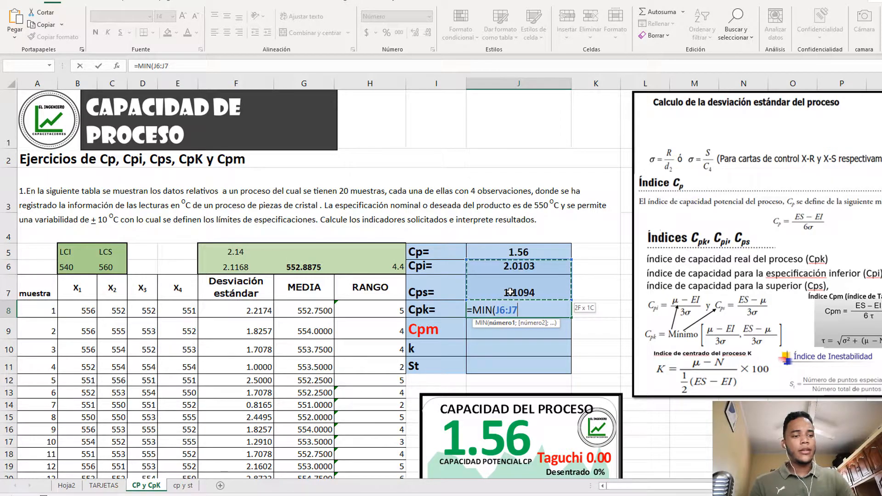
pyautogui.write(')')
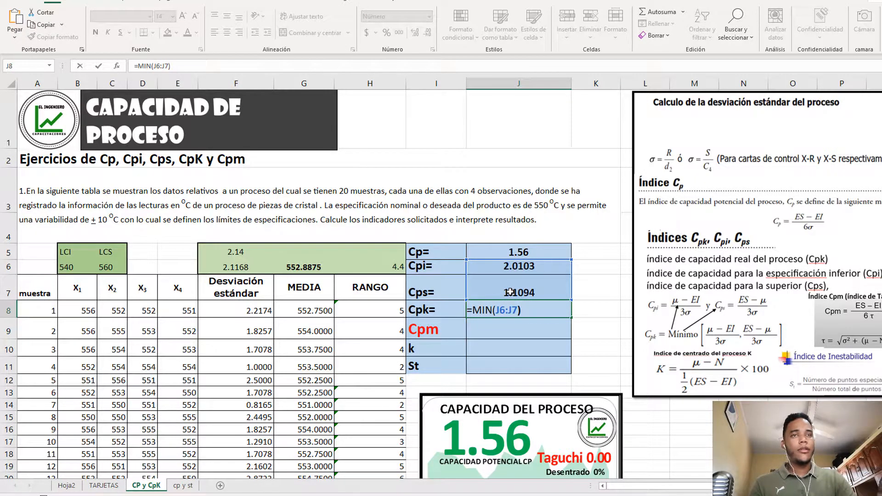
pyautogui.press('Return')
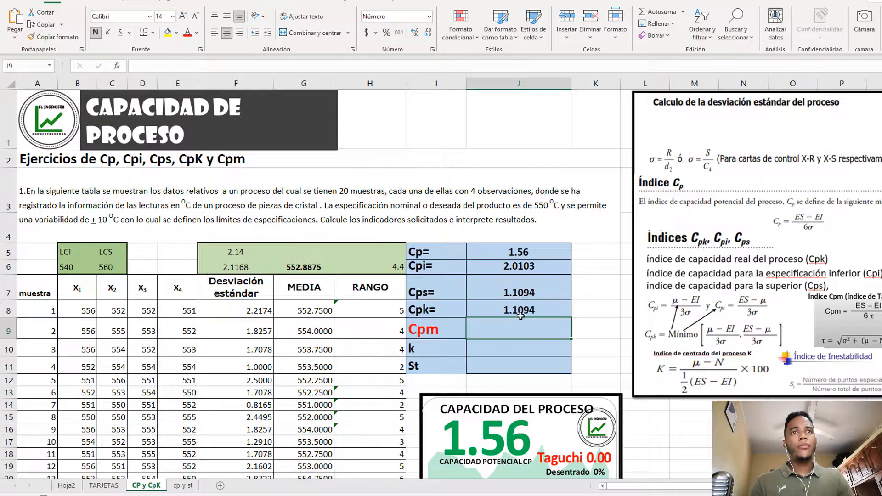
# - Review the formulas behind the Cpk and Cp results in J8 and J5
pyautogui.click(523, 309)
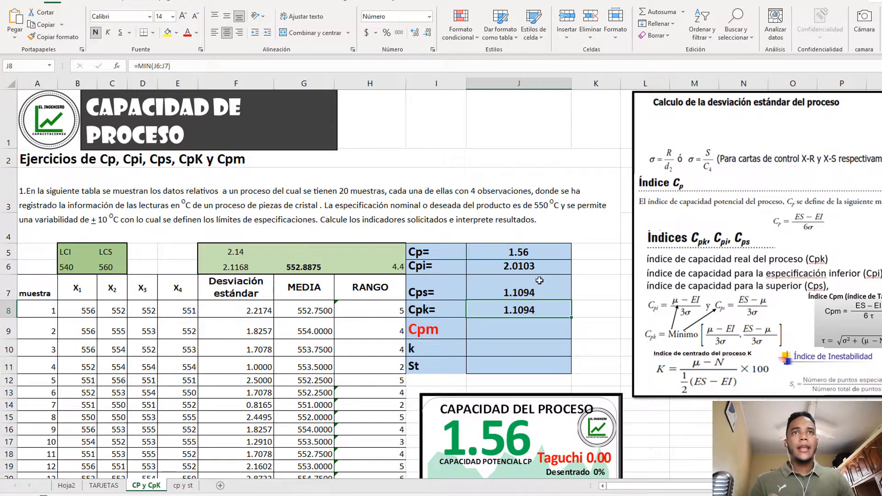
pyautogui.click(523, 252)
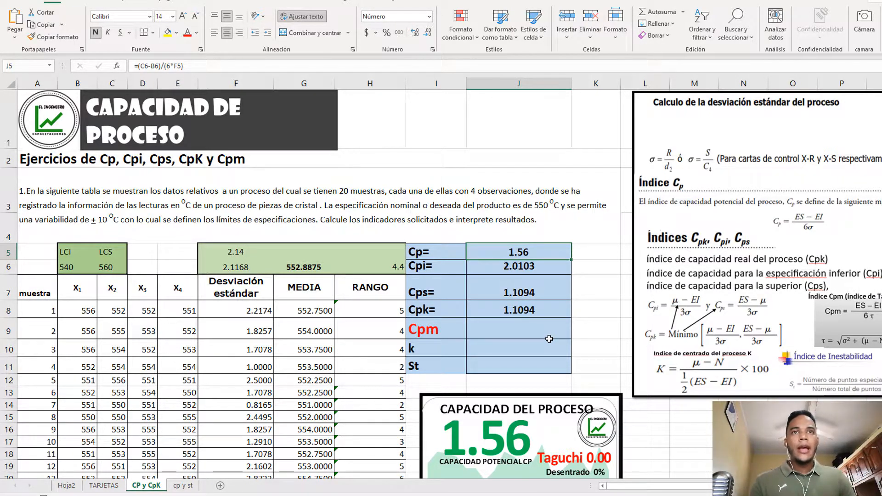
pyautogui.click(505, 329)
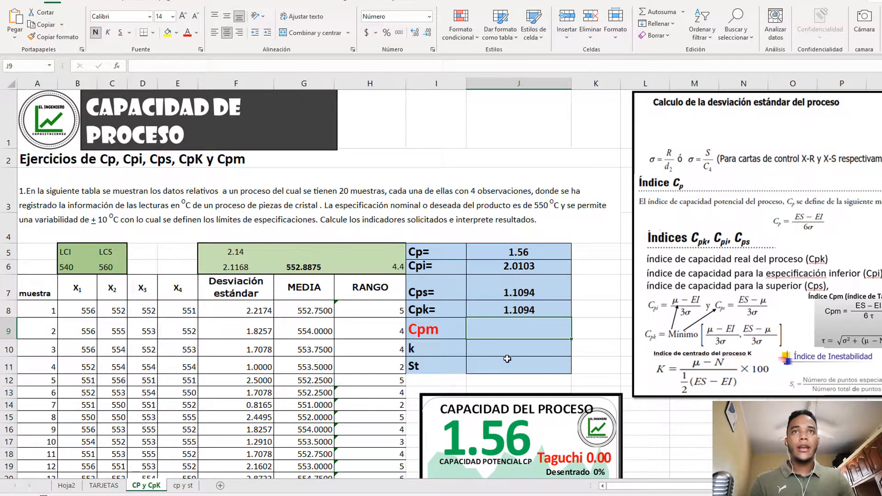
pyautogui.click(426, 254)
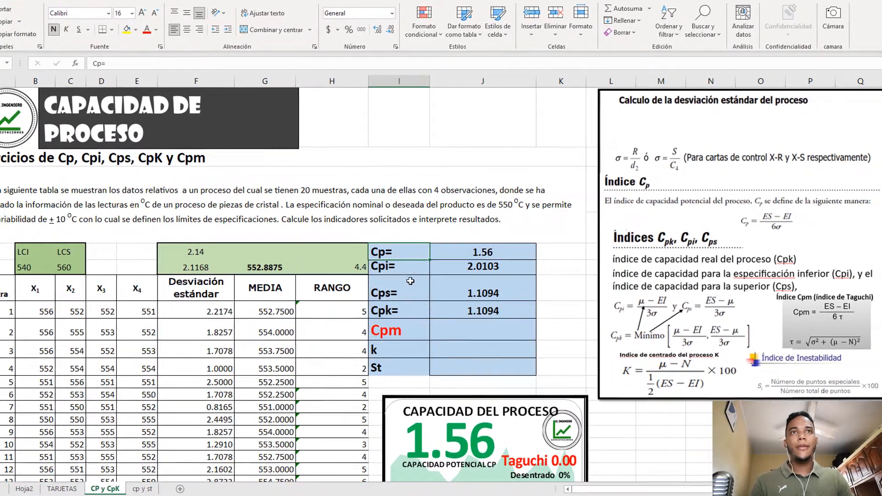
pyautogui.press('Right')
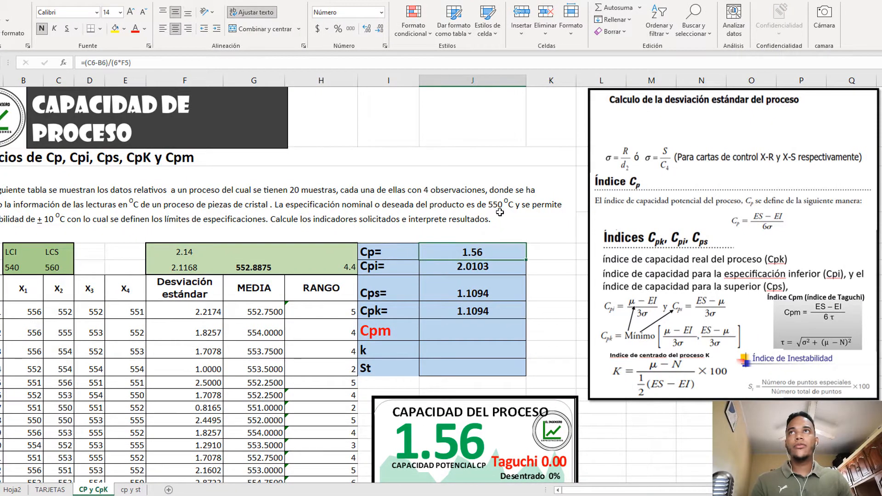
pyautogui.click(126, 61)
pyautogui.press('Escape')
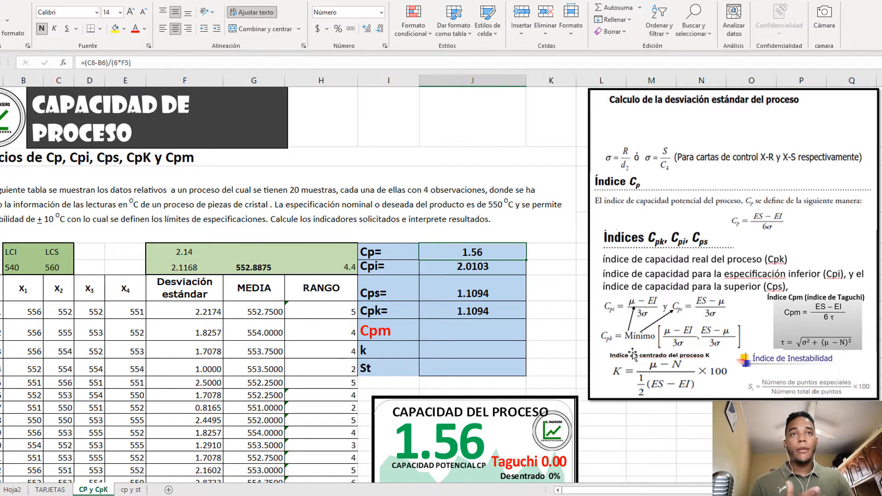
# - Calculate the Taguchi deviation τ in the Cpm cell J9 with the formula =RAIZ(F5^2+(G6-550)^2)
pyautogui.click(465, 326)
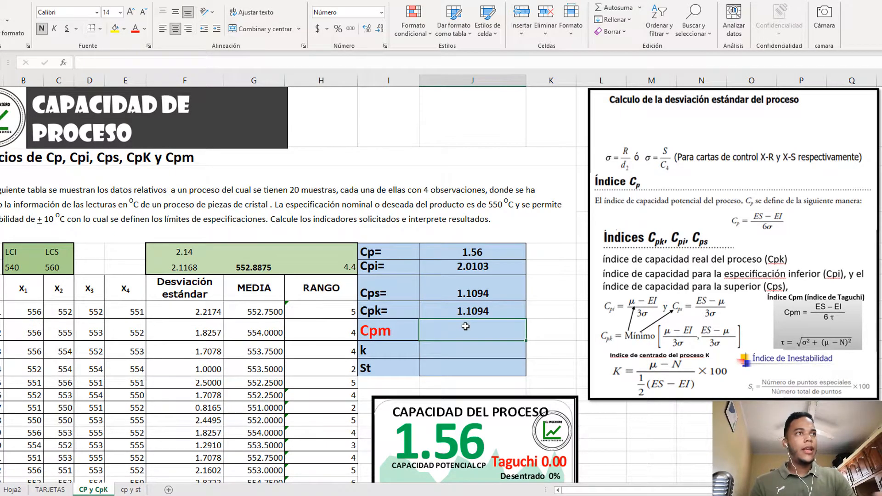
pyautogui.write('=')
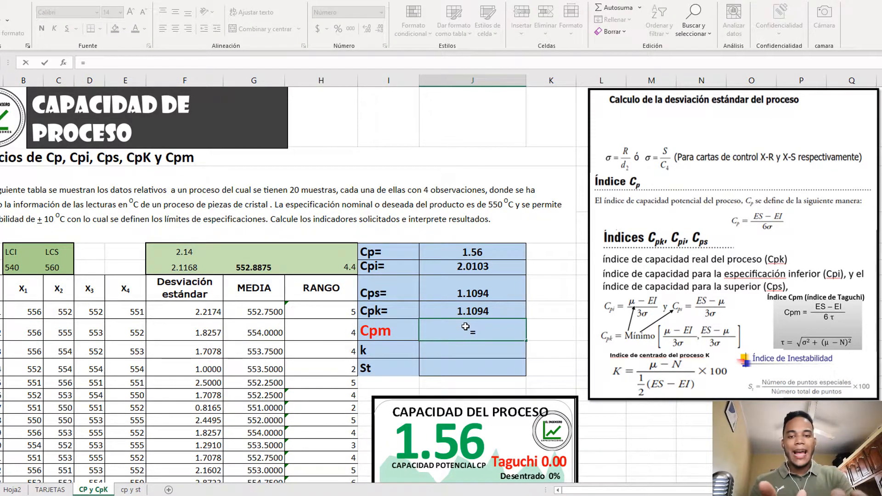
pyautogui.write('rai')
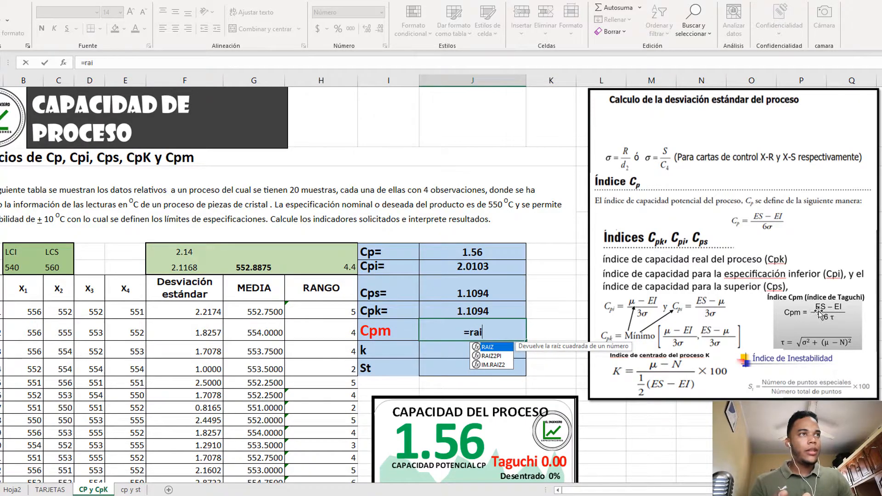
pyautogui.doubleClick(492, 346)
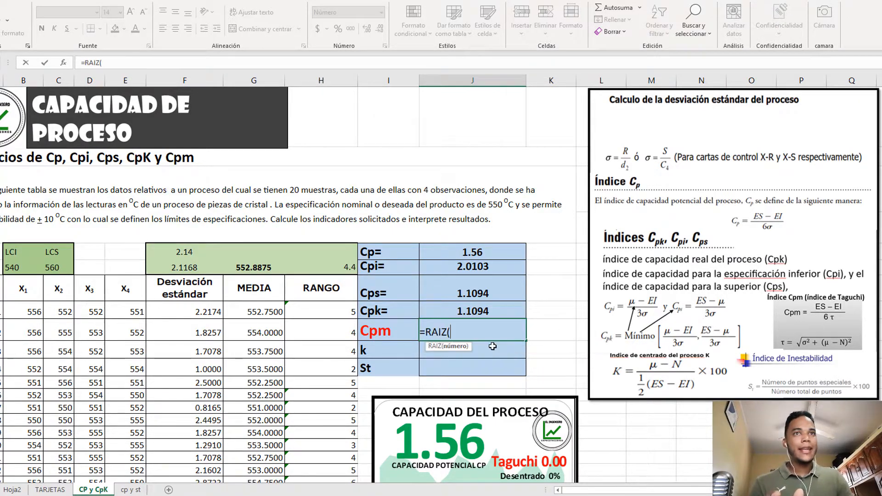
pyautogui.click(181, 252)
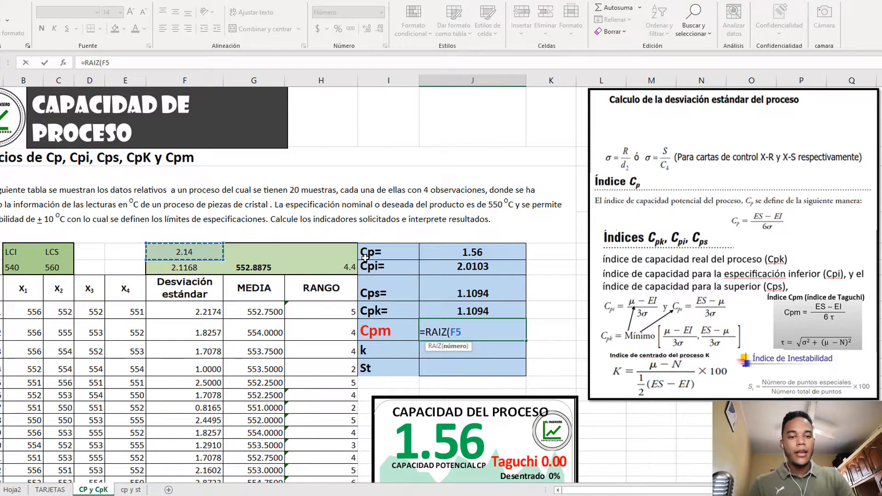
pyautogui.write('^2')
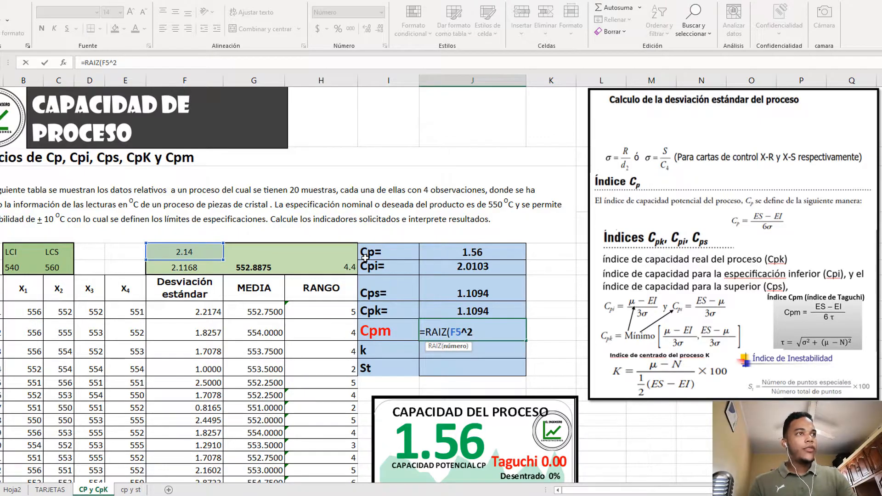
pyautogui.write('+(')
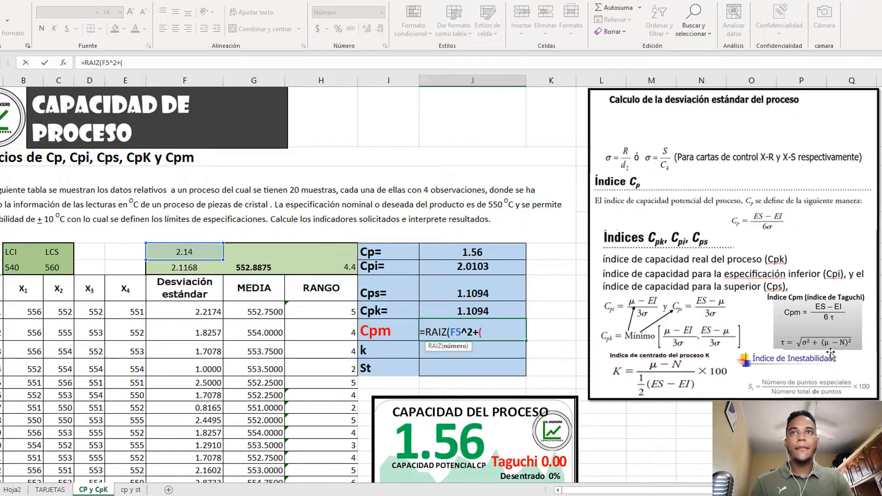
pyautogui.click(259, 269)
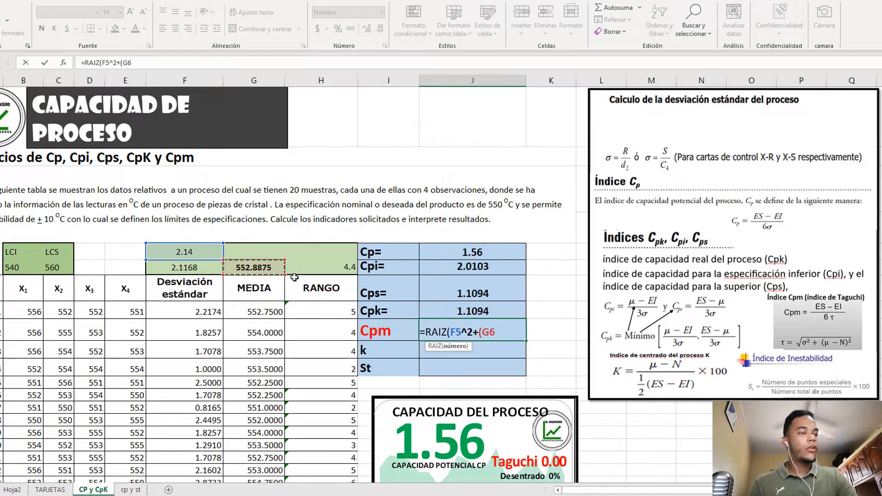
pyautogui.write('-')
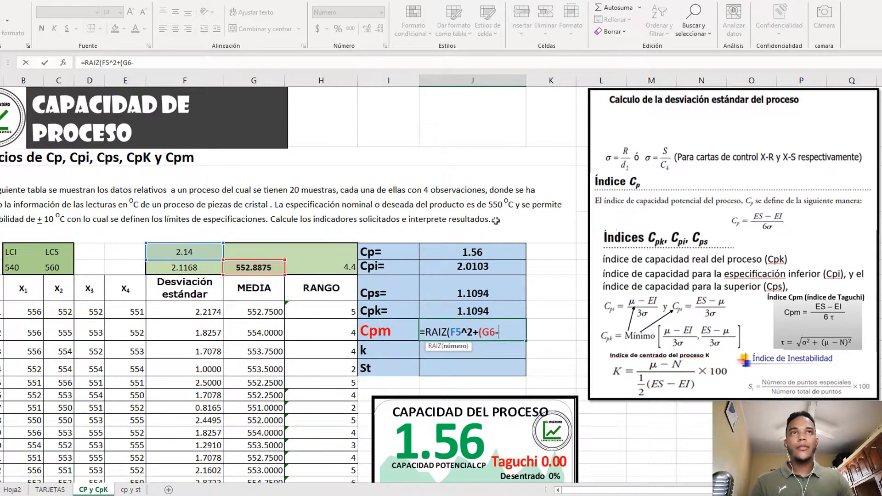
pyautogui.write('550')
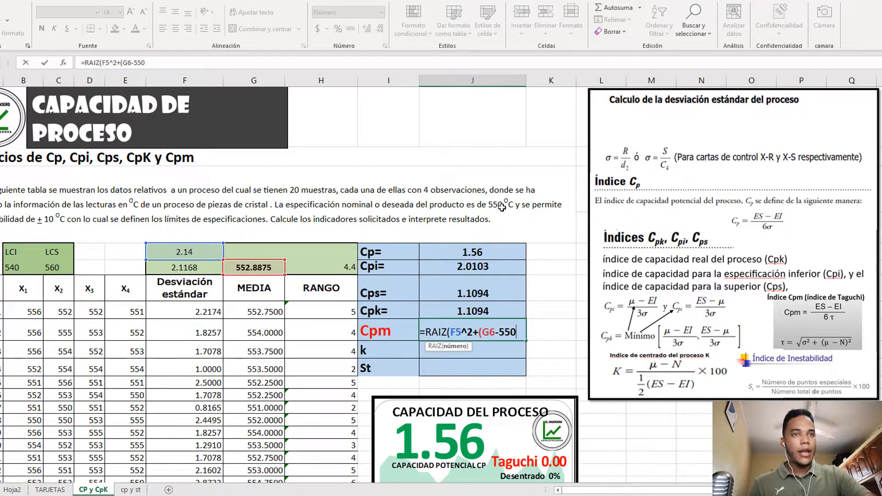
pyautogui.write(')^')
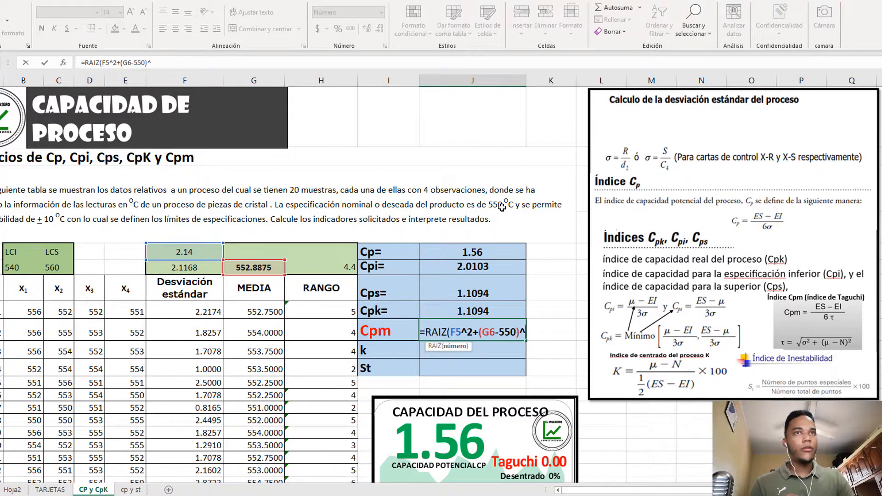
pyautogui.write('2)')
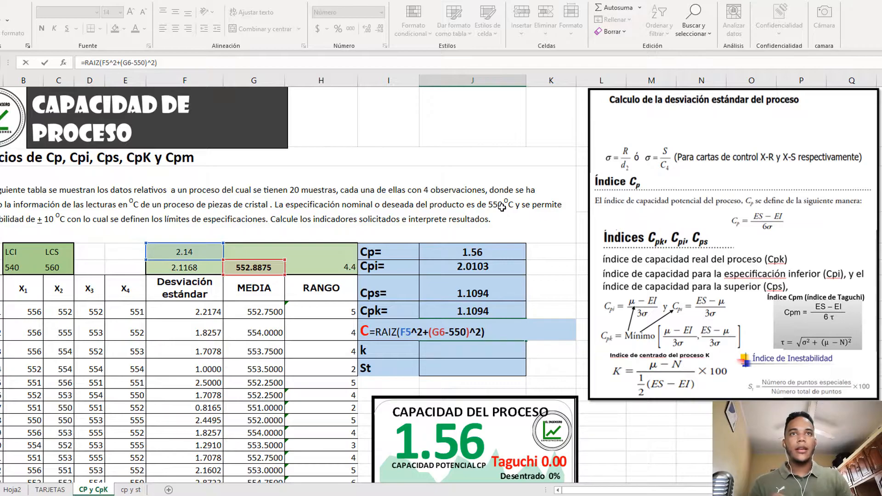
pyautogui.press('Up')
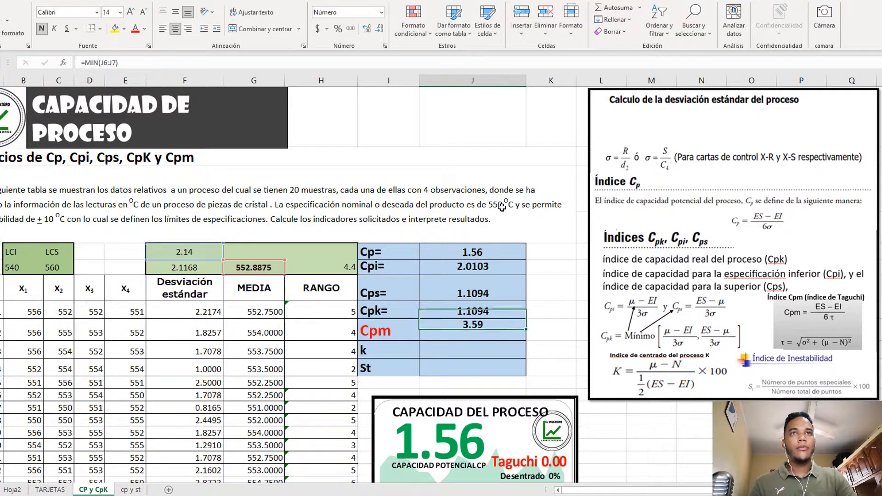
pyautogui.press('Down')
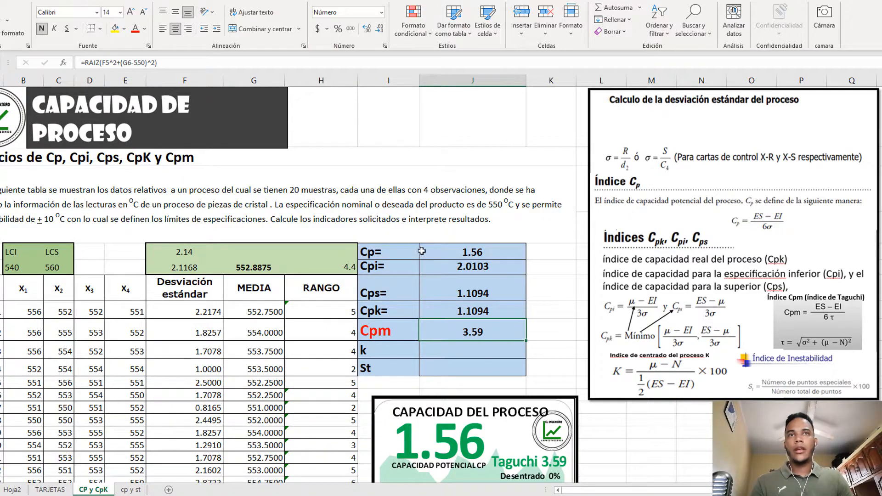
# - Copy the Cp formula text =(C6-B6)/(6*F5) from J5 and insert it before the RAIZ expression in J9
pyautogui.click(493, 250)
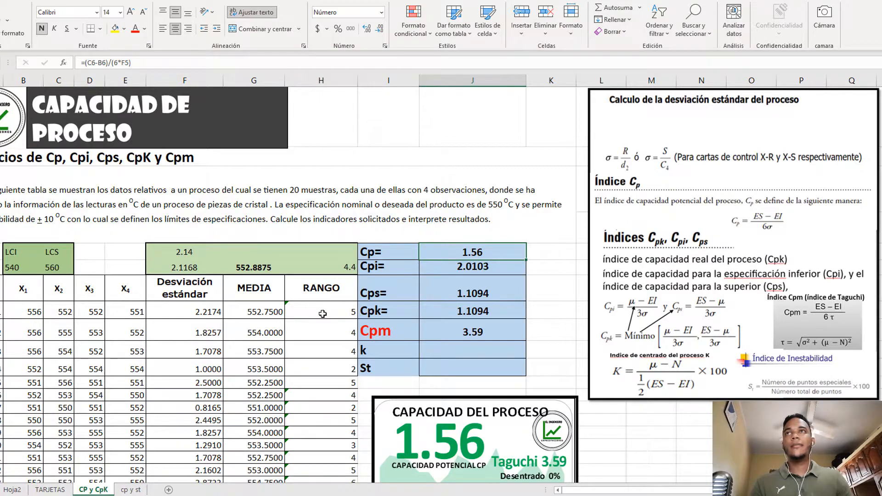
pyautogui.click(149, 63)
pyautogui.moveTo(149, 64); pyautogui.dragTo(79, 63)
pyautogui.hotkey('ctrl', 'c')
pyautogui.press('Escape')
pyautogui.click(473, 331)
pyautogui.click(85, 63)
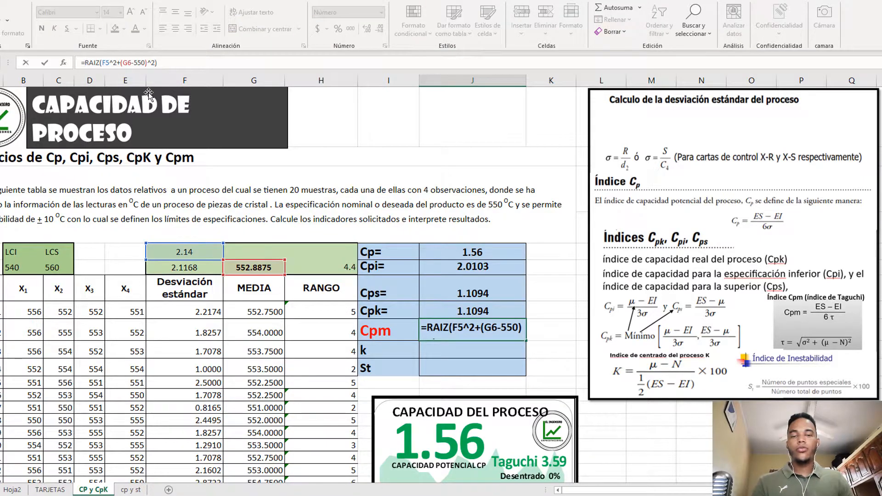
pyautogui.hotkey('ctrl', 'v')
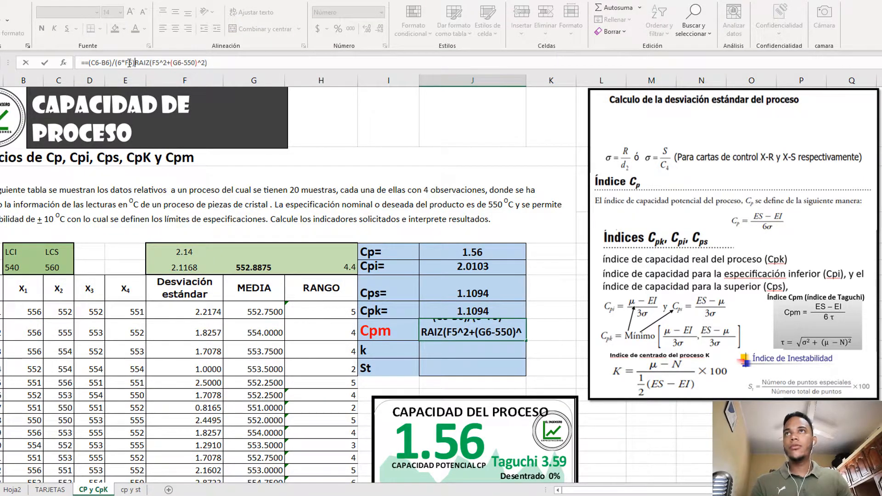
# - Complete the Cpm formula in J9 as =(C6-B6)/(6*RAIZ(F5^2+(G6-550)^2)), replacing F5 with the RAIZ expression and removing the duplicate equals sign
pyautogui.moveTo(208, 63); pyautogui.dragTo(136, 63)
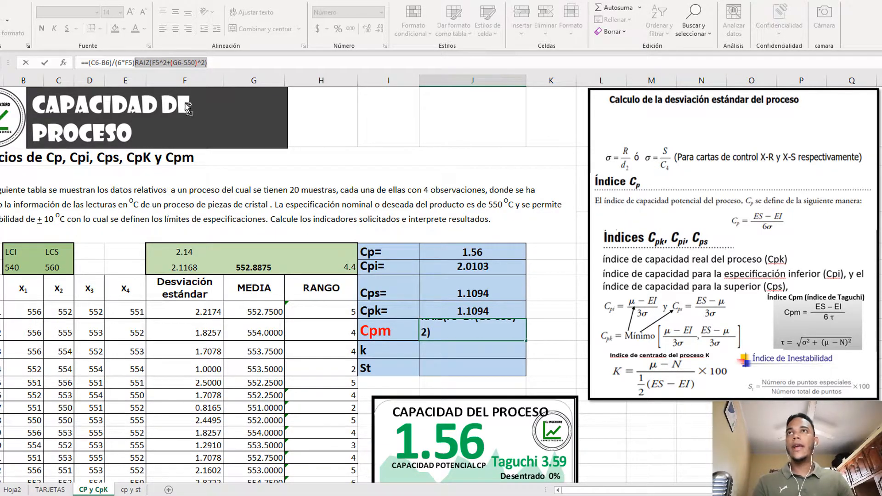
pyautogui.hotkey('ctrl', 'x')
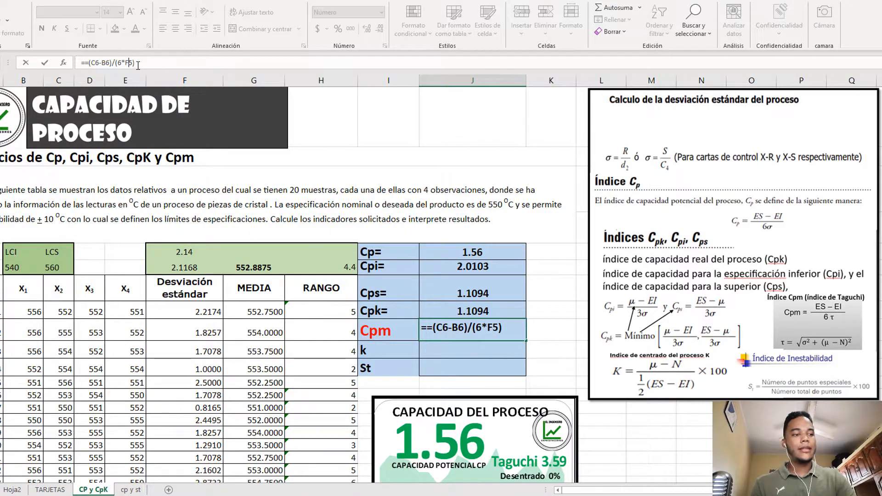
pyautogui.press('BackSpace')
pyautogui.press('BackSpace')
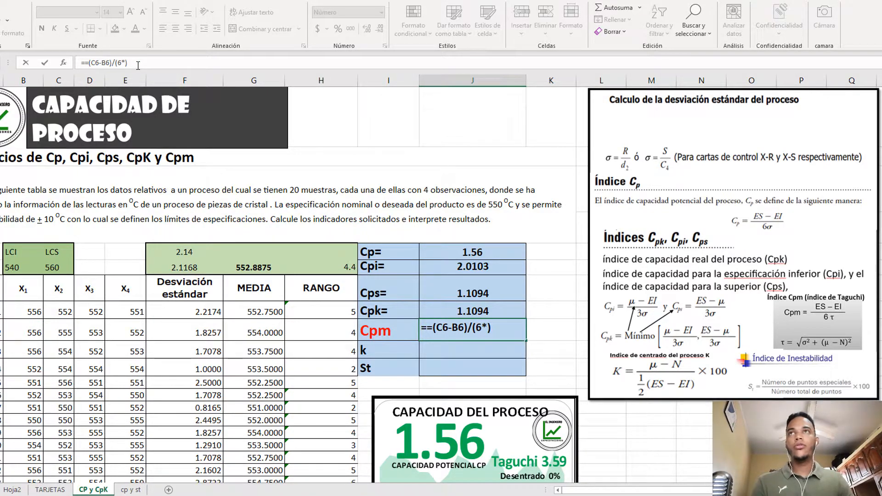
pyautogui.write('RAIZ(F5^2+(G6-550)^2)')
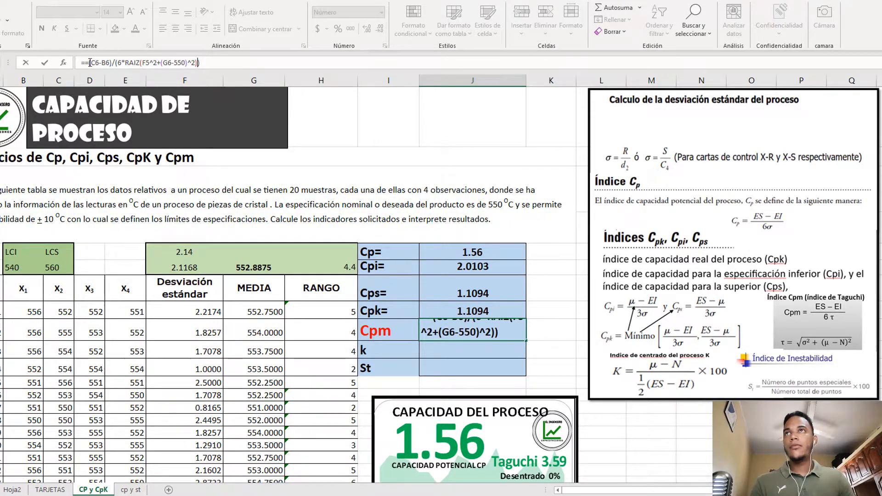
pyautogui.click(88, 63)
pyautogui.press('BackSpace')
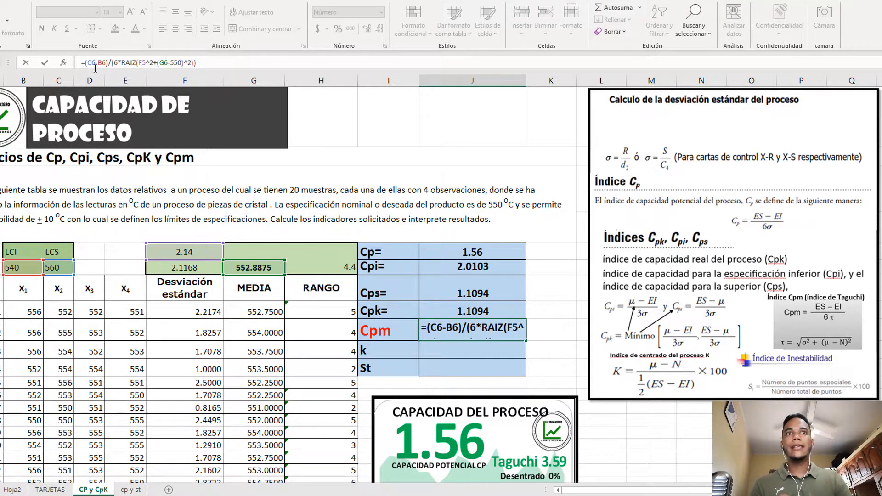
pyautogui.press('Return')
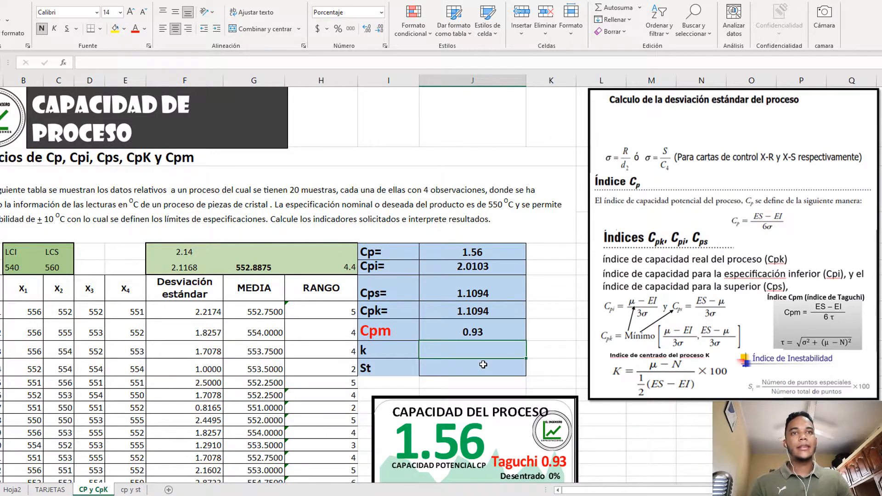
# - Move the CAPACIDAD DEL PROCESO summary card slightly up and to the left beneath the index table
pyautogui.scroll(-2, 471, 438)
pyautogui.click(476, 304)
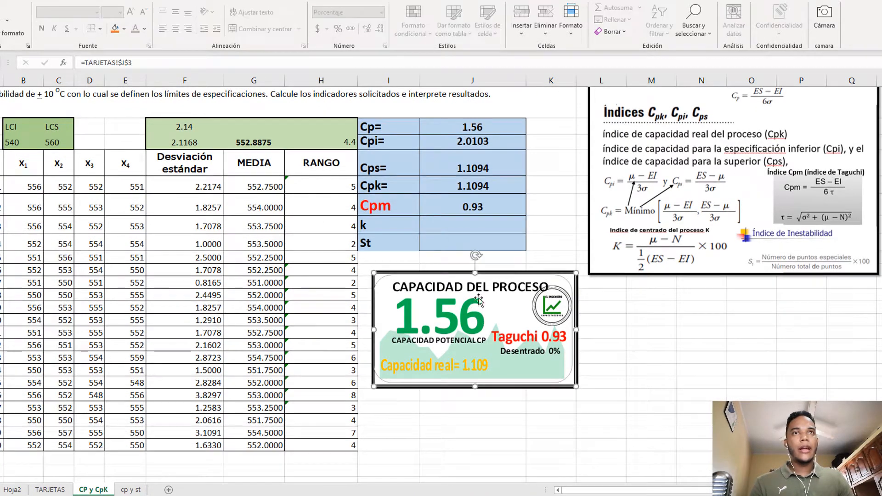
pyautogui.moveTo(476, 304); pyautogui.dragTo(465, 322)
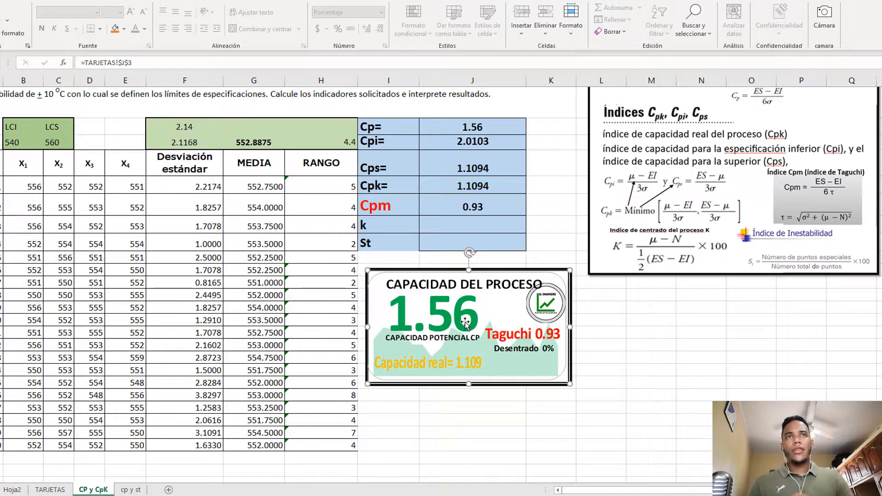
# - Begin the k formula in J10 with the bracketed difference between the mean in G6 and the nominal value, =(G6-550)
pyautogui.scroll(3, 503, 326)
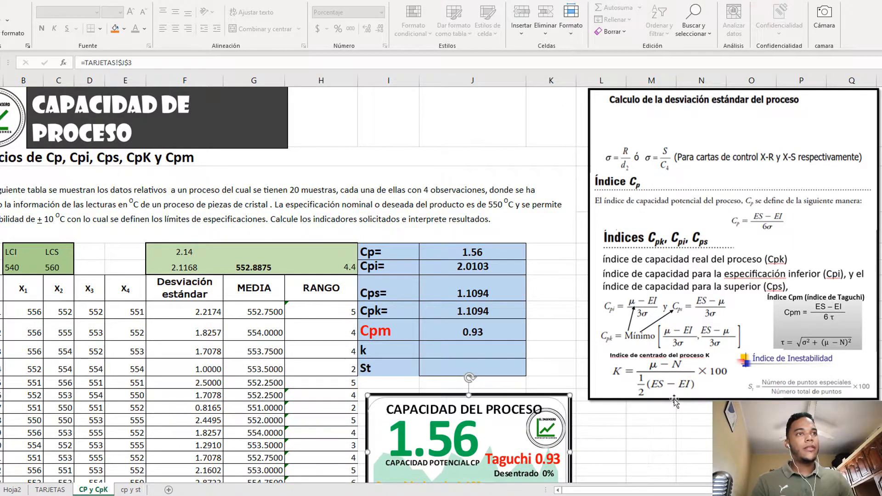
pyautogui.click(468, 358)
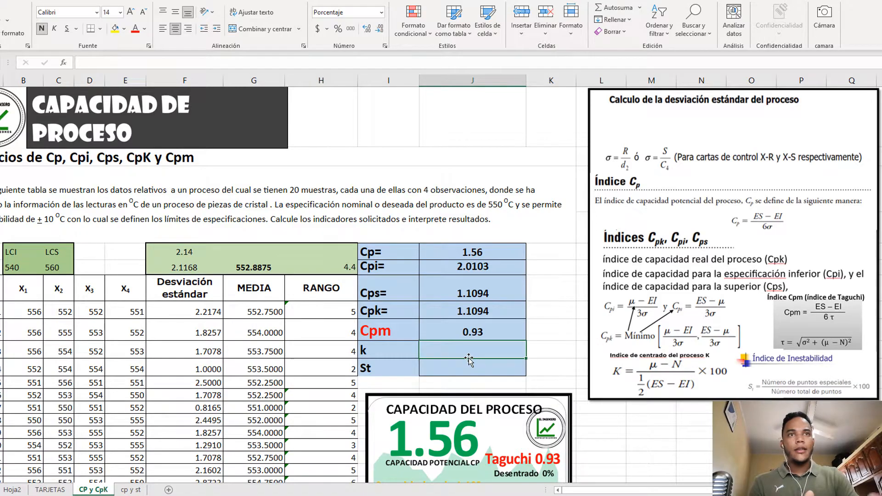
pyautogui.write('=')
pyautogui.click(258, 269)
pyautogui.write('-550')
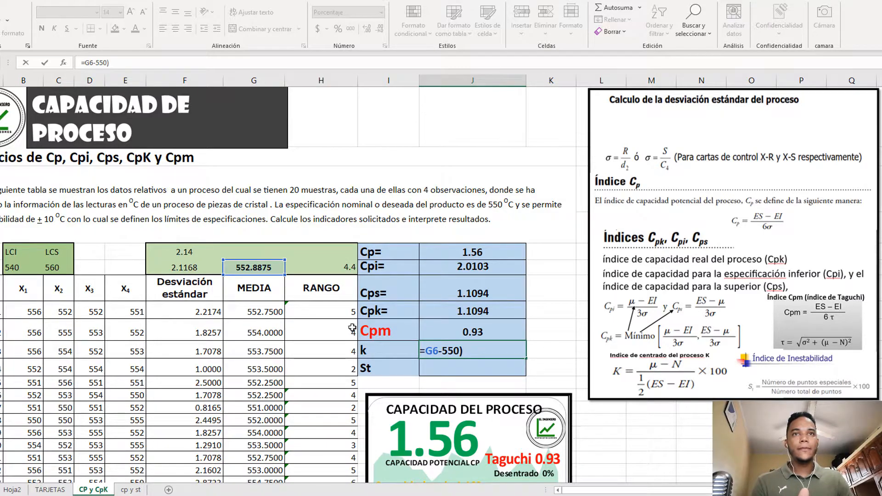
pyautogui.click(426, 352)
pyautogui.write('(')
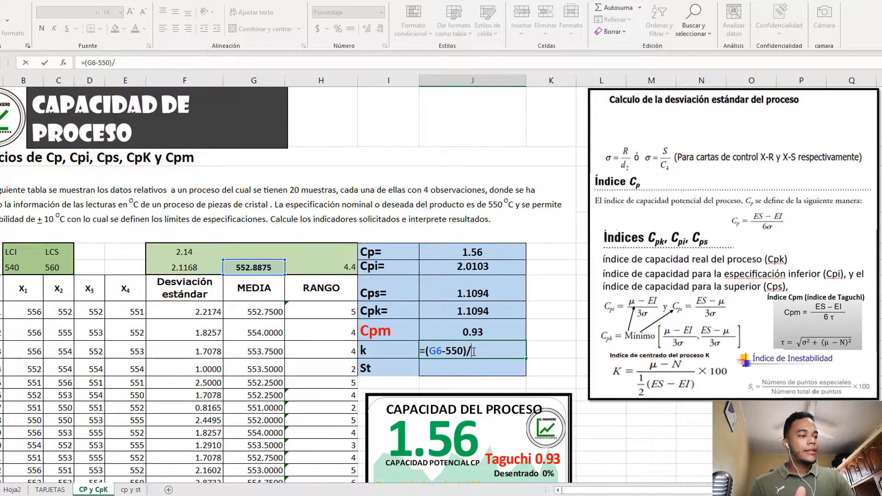
# - Divide the k numerator by half the specification width to complete J10 as =(G6-550)/(0.5*(C6-B6))
pyautogui.write('0.5*')
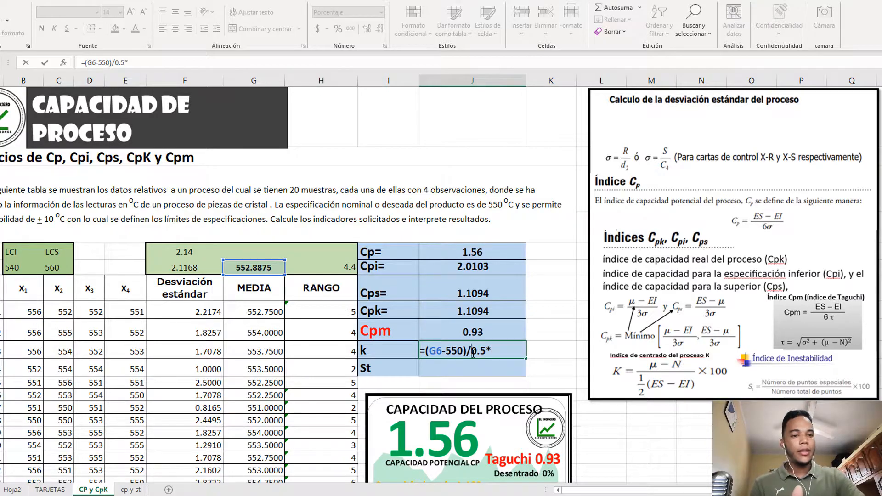
pyautogui.click(473, 352)
pyautogui.write('(')
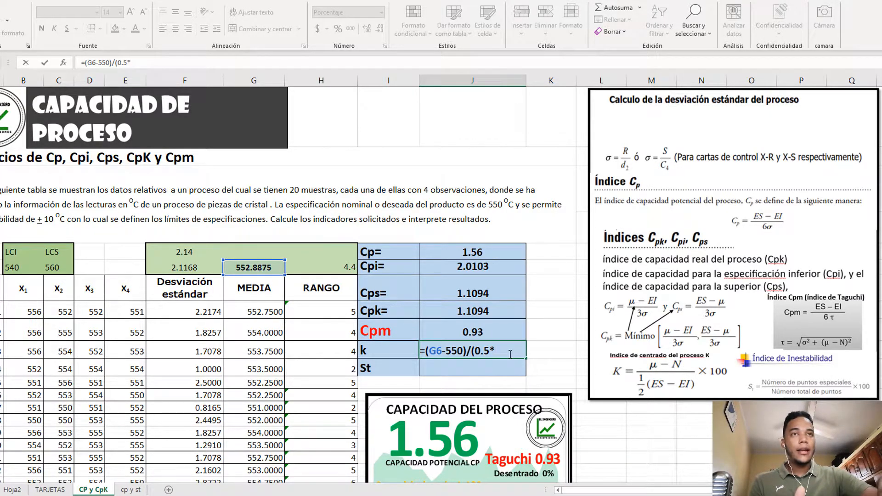
pyautogui.write('(')
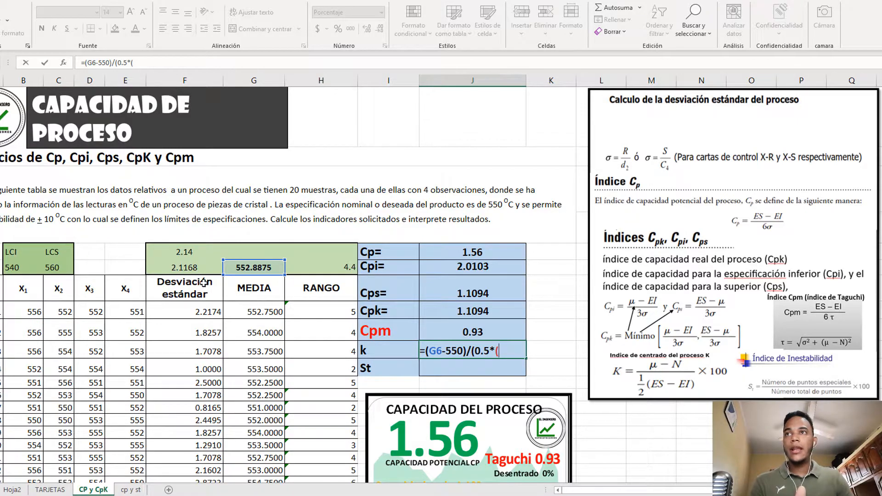
pyautogui.click(57, 266)
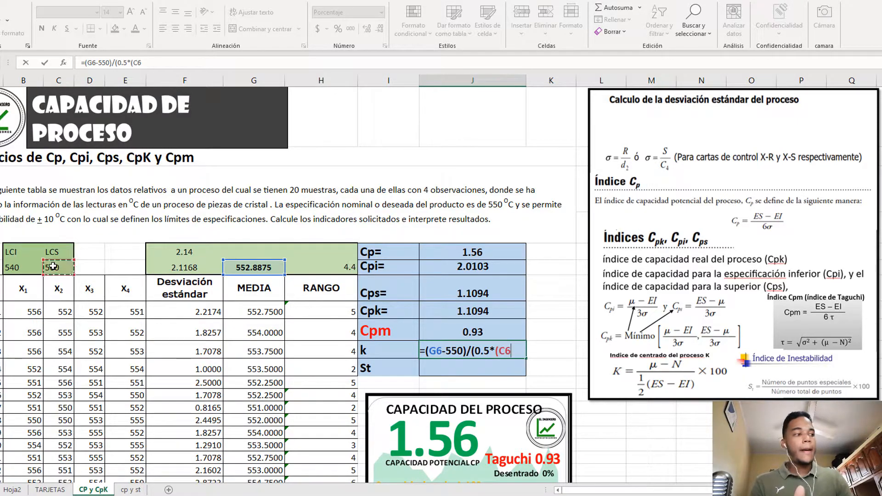
pyautogui.write('-')
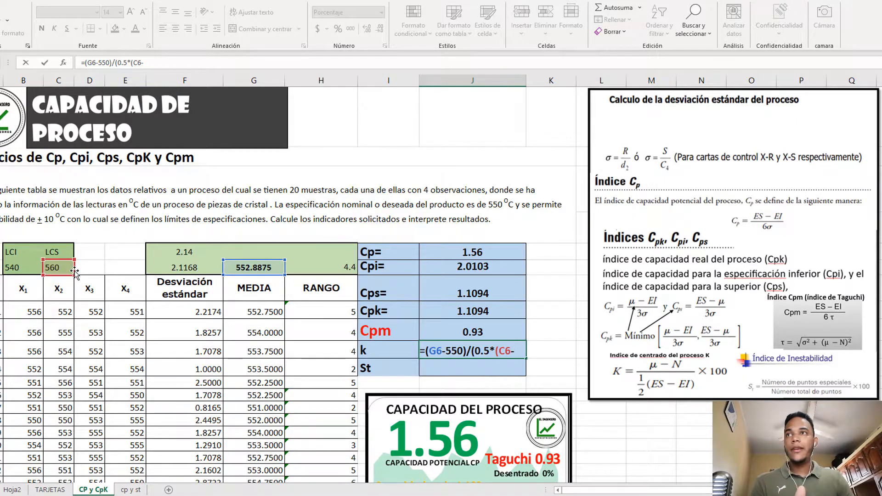
pyautogui.click(17, 269)
pyautogui.write(')')
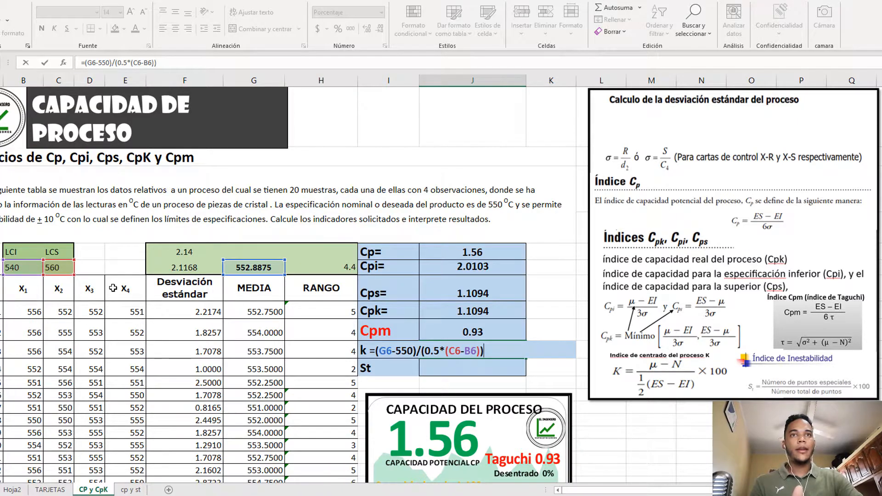
pyautogui.write(')')
pyautogui.press('Return')
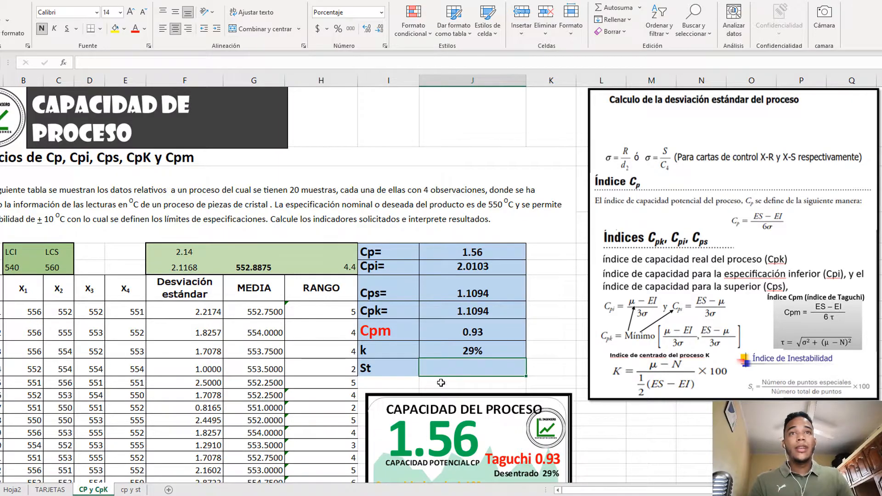
# - Review the Cp and Cpm results in J5 and J9 against the summary card and the remaining St index
pyautogui.click(473, 258)
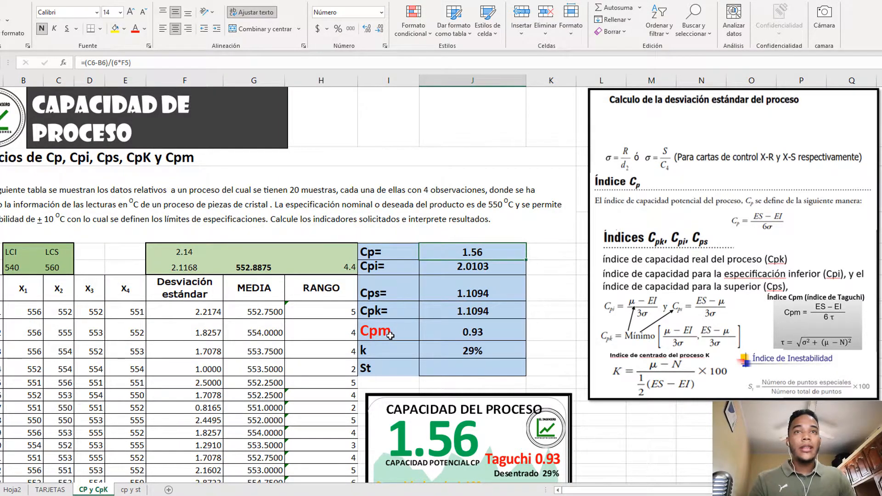
pyautogui.click(454, 331)
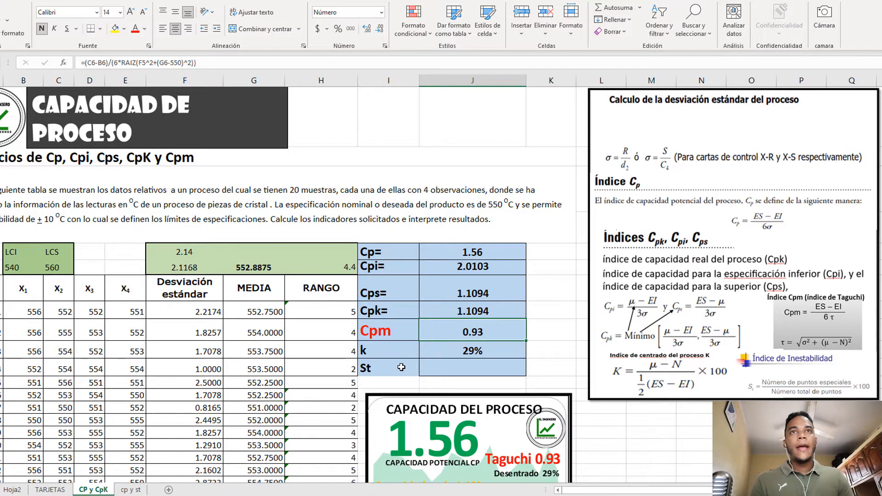
pyautogui.scroll(-1, 399, 358)
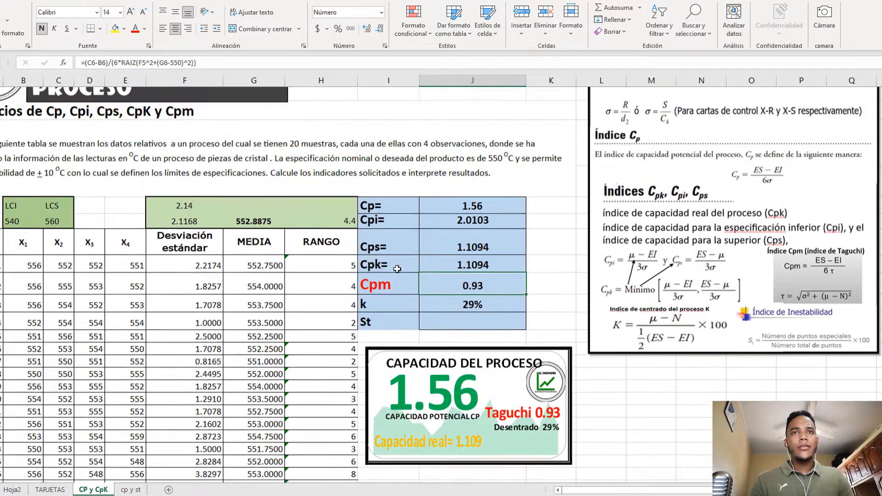
pyautogui.scroll(1, 397, 268)
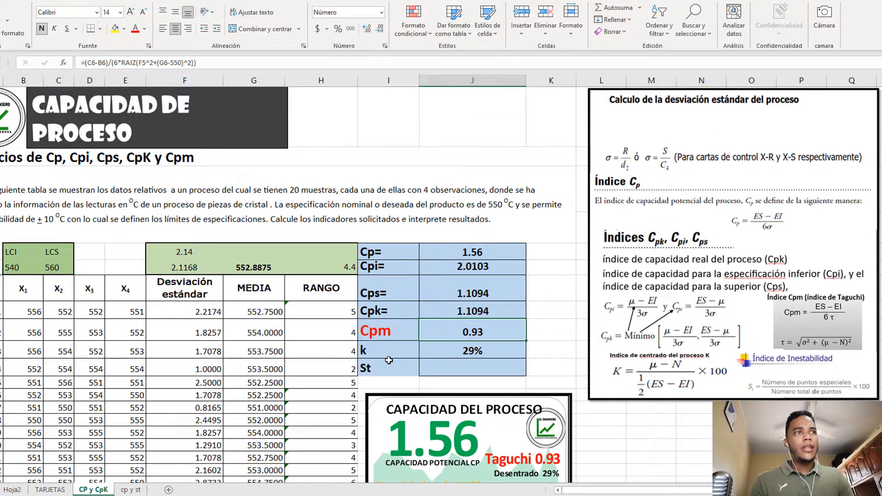
pyautogui.click(388, 366)
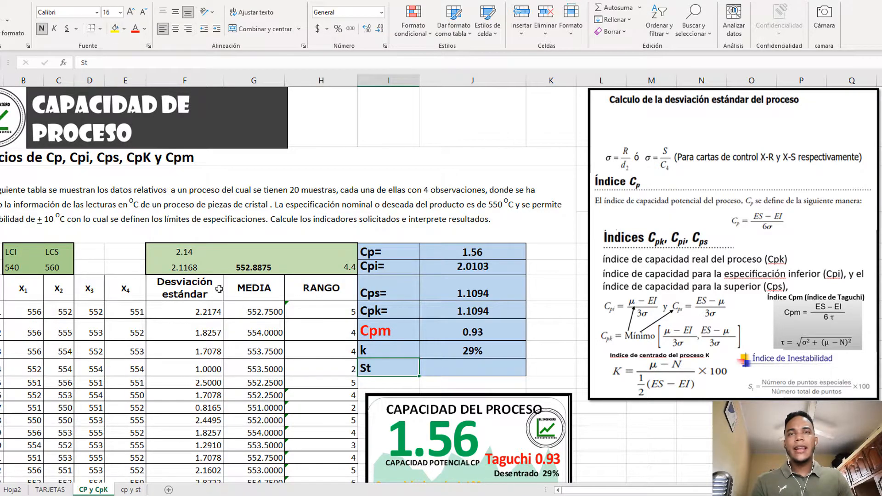
pyautogui.scroll(-2, 530, 356)
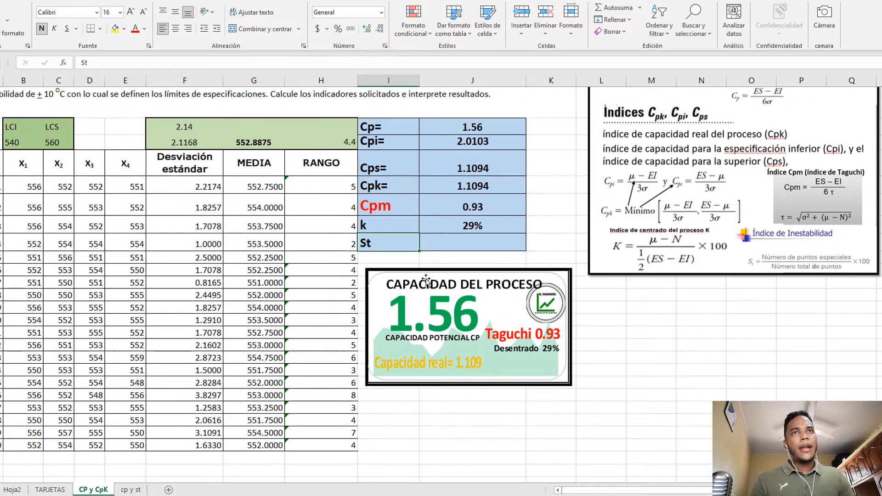
# - Check the Sixpack control charts for special points and calculate the instability index St in J11 with the formula =1/20
pyautogui.click(438, 242)
pyautogui.scroll(3, 523, 381)
pyautogui.hscroll(-2, 531, 437)
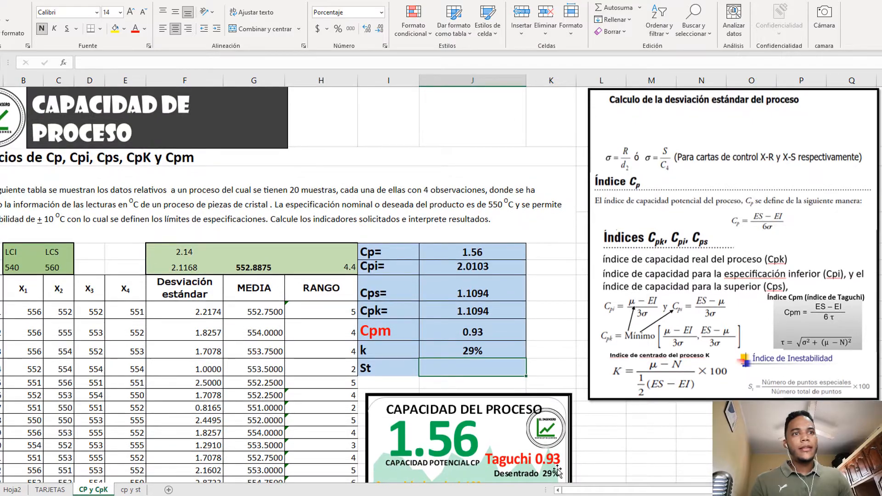
pyautogui.moveTo(597, 491); pyautogui.dragTo(703, 487)
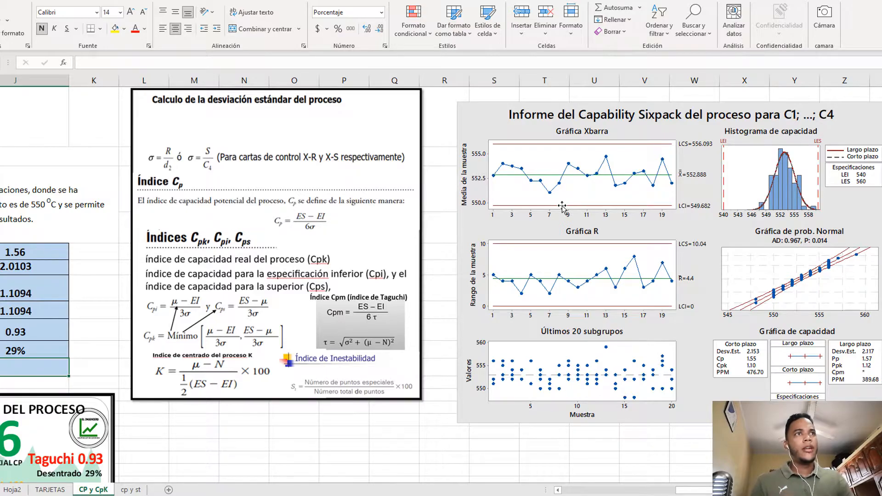
pyautogui.moveTo(694, 490); pyautogui.dragTo(693, 491)
pyautogui.scroll(-2, 233, 422)
pyautogui.scroll(2, 118, 387)
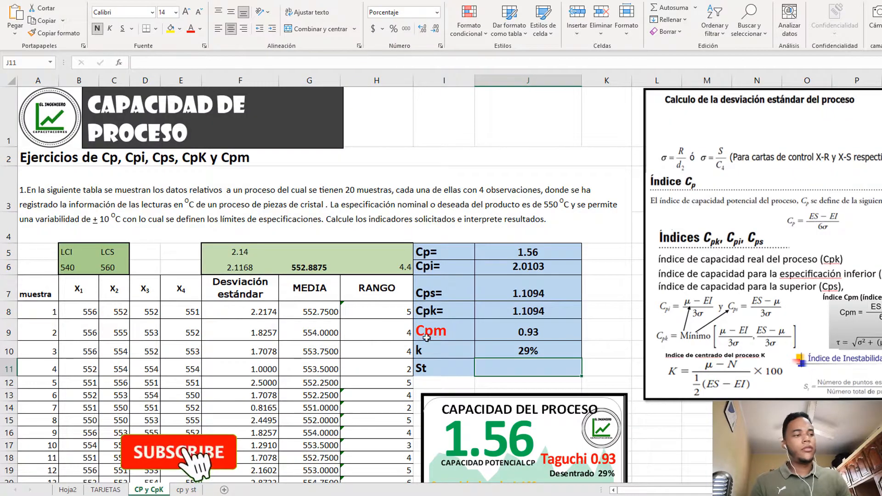
pyautogui.write('=1/20')
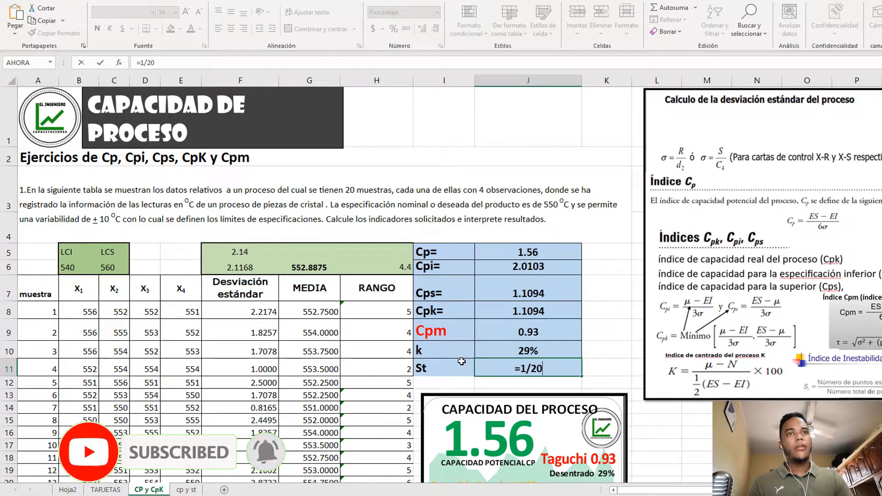
pyautogui.press('Return')
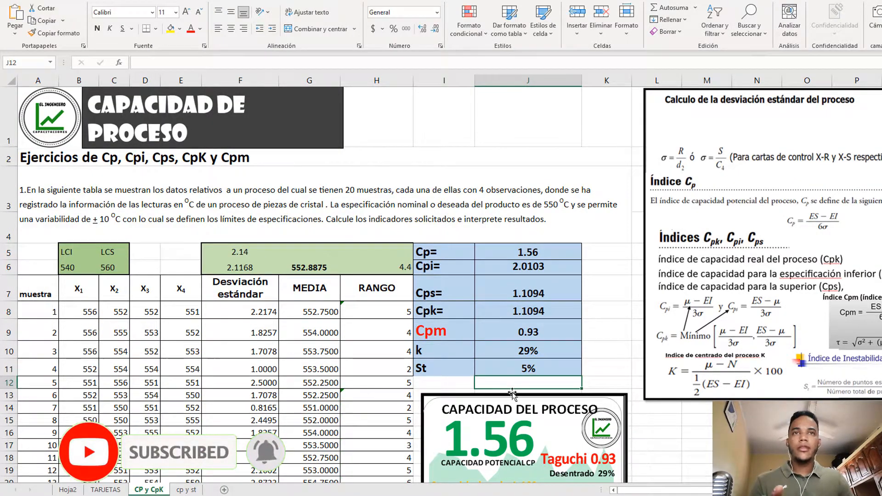
pyautogui.click(531, 366)
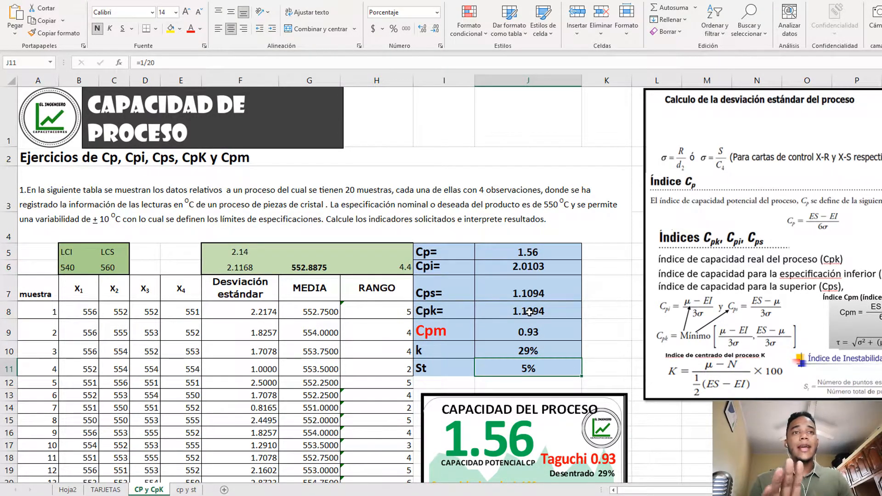
# - Enlarge the CAPACIDAD DEL PROCESO summary card from its lower right corner
pyautogui.scroll(-2, 520, 308)
pyautogui.click(499, 295)
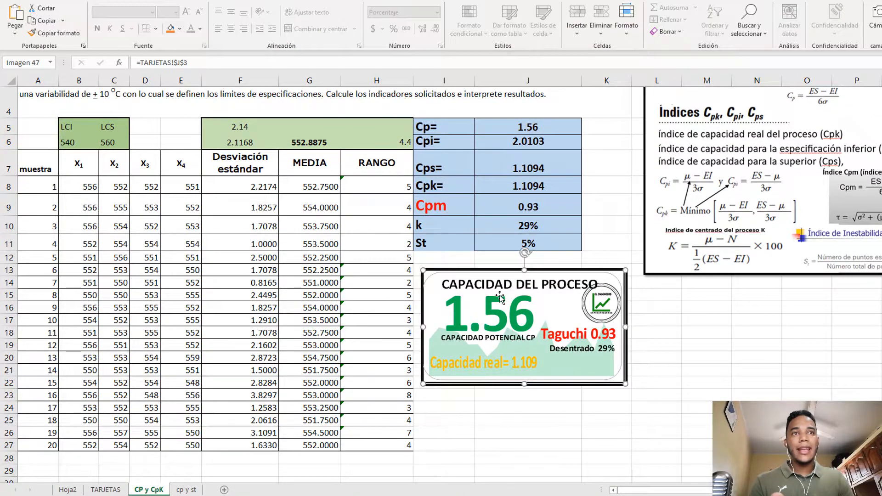
pyautogui.moveTo(625, 384); pyautogui.dragTo(660, 412)
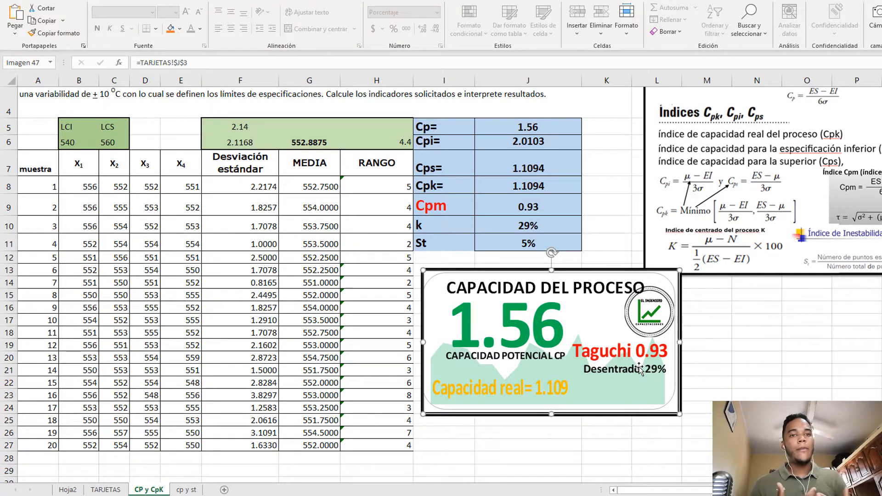
# - Select the reference picture with the capability index formulas beside the results table for review
pyautogui.scroll(2, 560, 340)
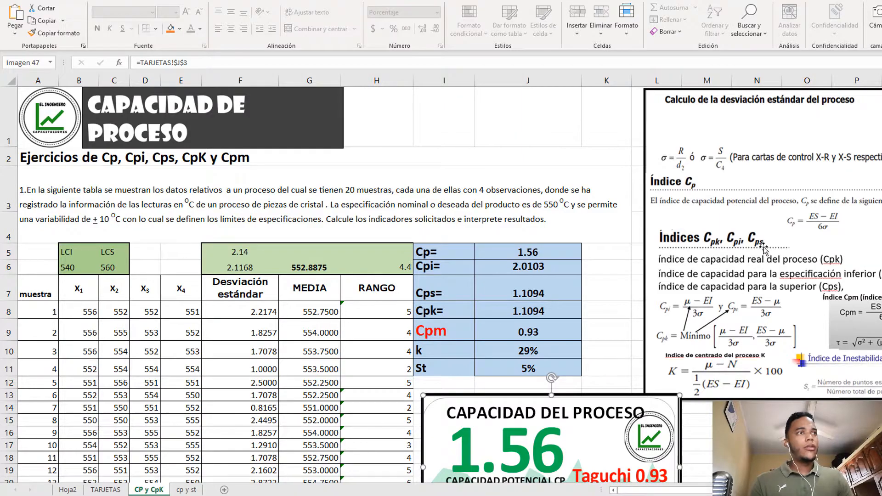
pyautogui.click(710, 295)
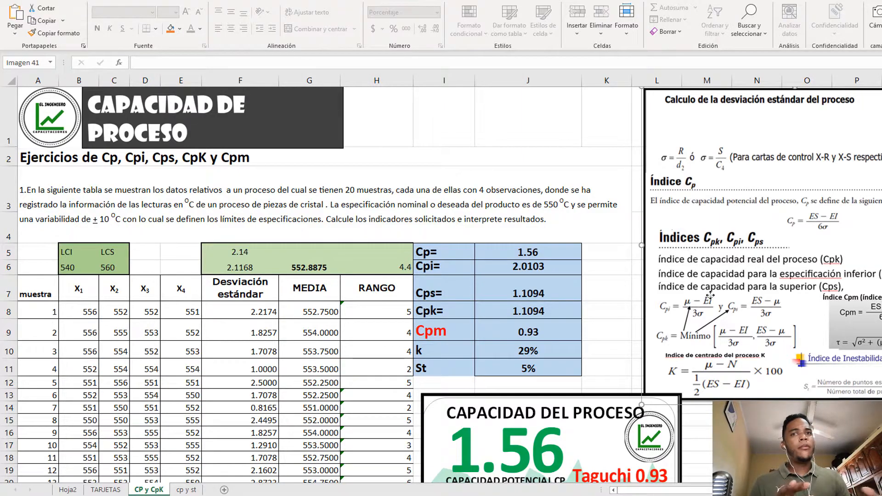
# - Open the cp y st worksheet and locate the empty capability index table beside the control charts
pyautogui.click(186, 490)
pyautogui.moveTo(721, 491); pyautogui.dragTo(754, 490)
pyautogui.hscroll(4, 658, 454)
pyautogui.hscroll(-2, 658, 454)
pyautogui.hscroll(1, 659, 454)
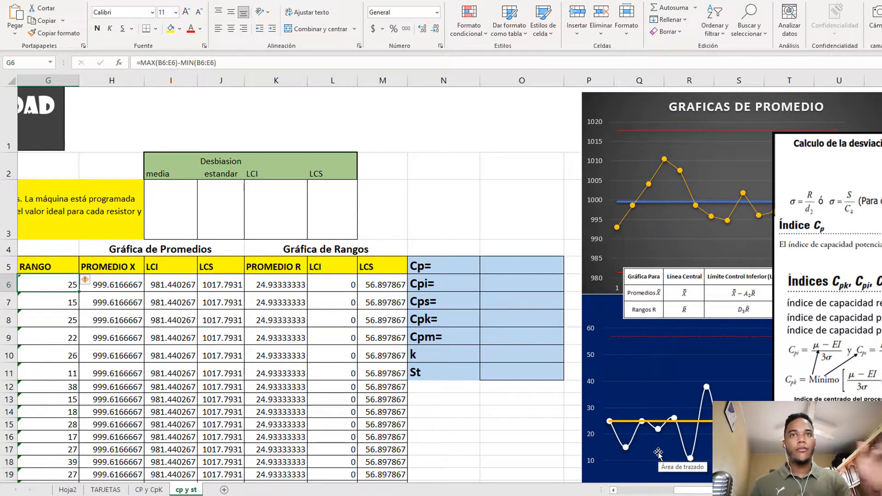
pyautogui.moveTo(434, 266)
pyautogui.mouseDown()
pyautogui.moveTo(449, 354)
pyautogui.moveTo(438, 266)
pyautogui.mouseUp()
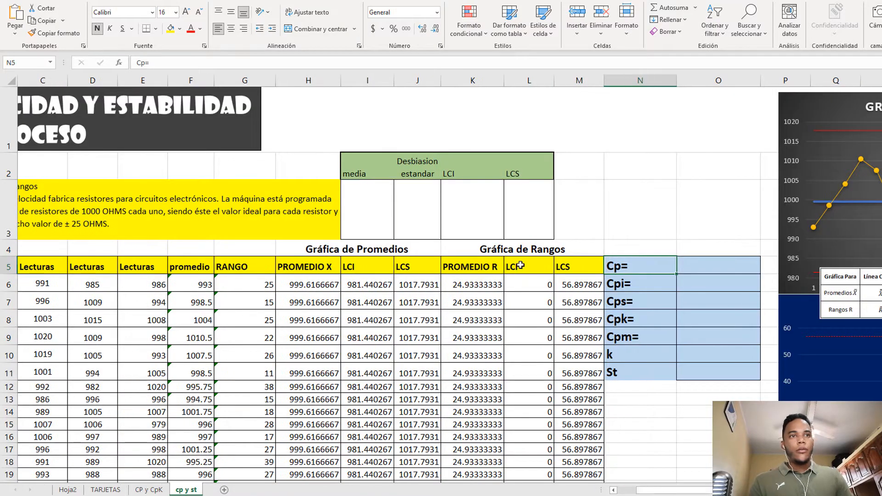
# - Calculate the mean in I3 with PROMEDIO and the standard deviation in J3 with =DESVEST.M(B6:E20), with limits 975 in K3 and 1025 in L3
pyautogui.hscroll(-5, 438, 266)
pyautogui.click(508, 212)
pyautogui.write('=PROMEDIO(')
pyautogui.scroll(-2, 391, 331)
pyautogui.click(405, 354)
pyautogui.press('Tab')
pyautogui.write('=desvest.m(')
pyautogui.moveTo(123, 283); pyautogui.dragTo(284, 474)
pyautogui.press('Tab')
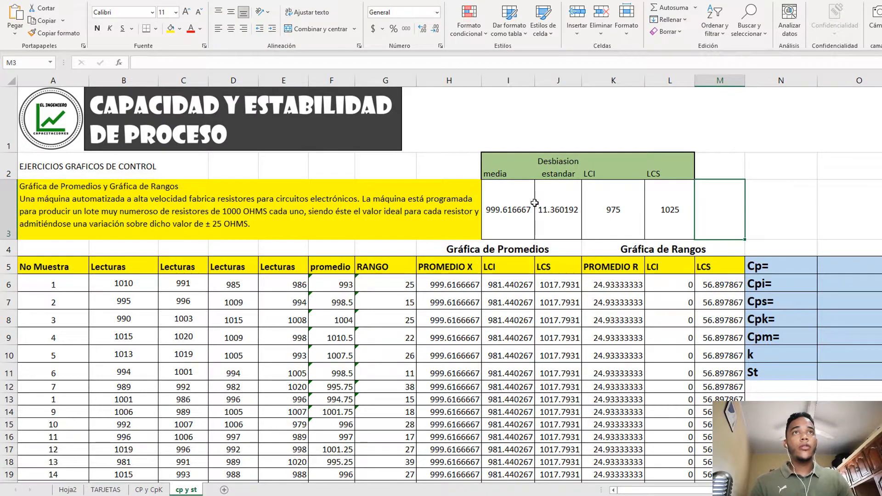
# - Review the media, standard deviation, LCI and LCS columns against the 1000 ± 25 ohm specification in the exercise text
pyautogui.click(522, 176)
pyautogui.click(550, 170)
pyautogui.click(605, 170)
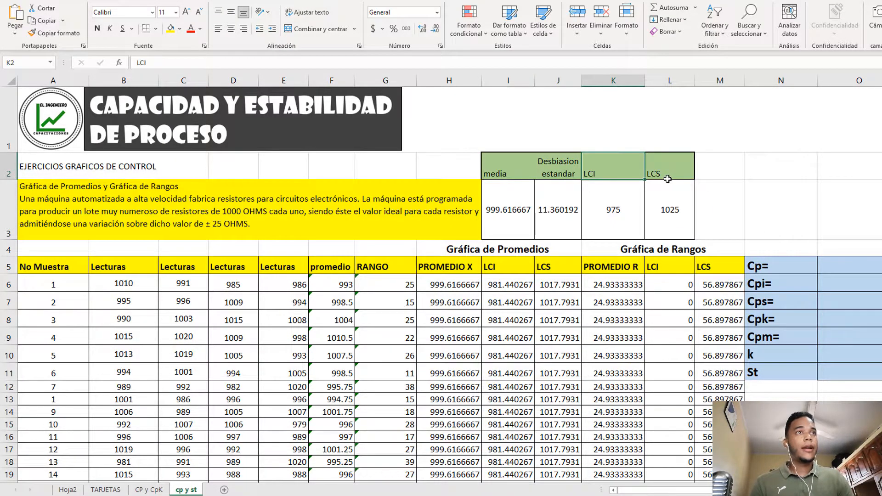
pyautogui.click(671, 176)
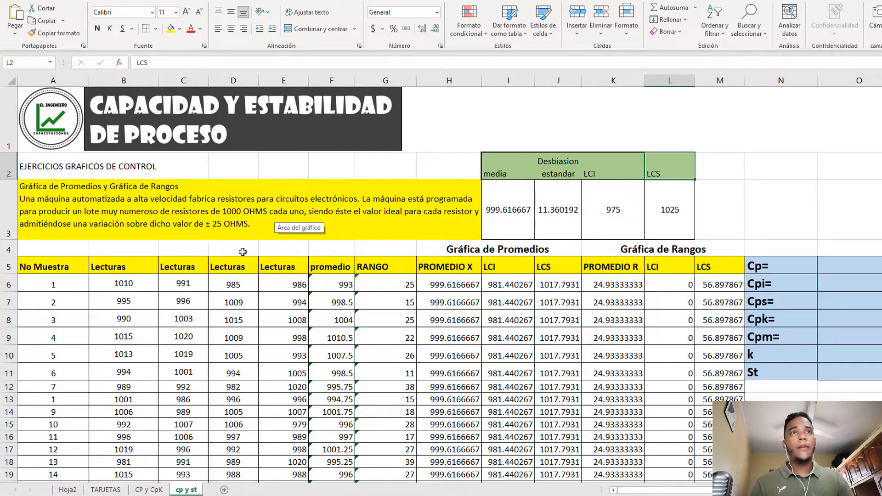
pyautogui.click(619, 175)
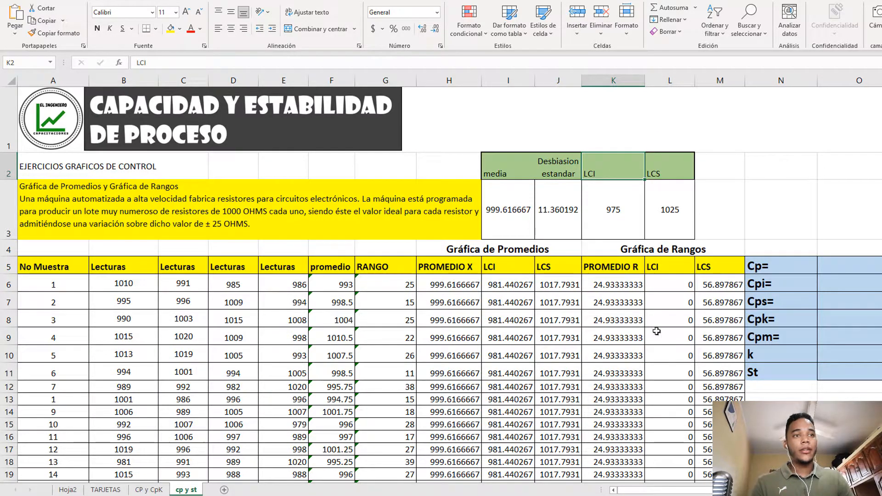
# - Place the formula picture beside the index table and calculate Cp in O5 with =(L3-K3)/(6*J3)
pyautogui.moveTo(660, 492); pyautogui.dragTo(716, 492)
pyautogui.moveTo(836, 331); pyautogui.dragTo(642, 292)
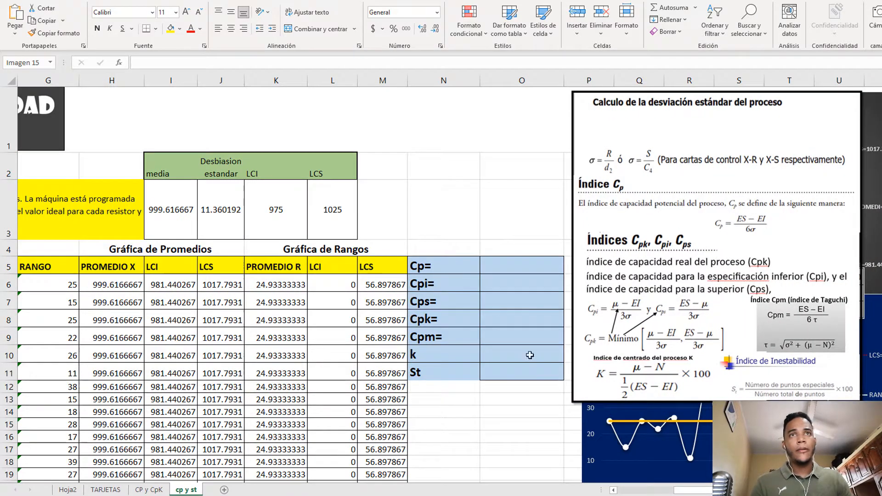
pyautogui.click(501, 266)
pyautogui.write('=(')
pyautogui.click(332, 210)
pyautogui.write('-')
pyautogui.click(276, 210)
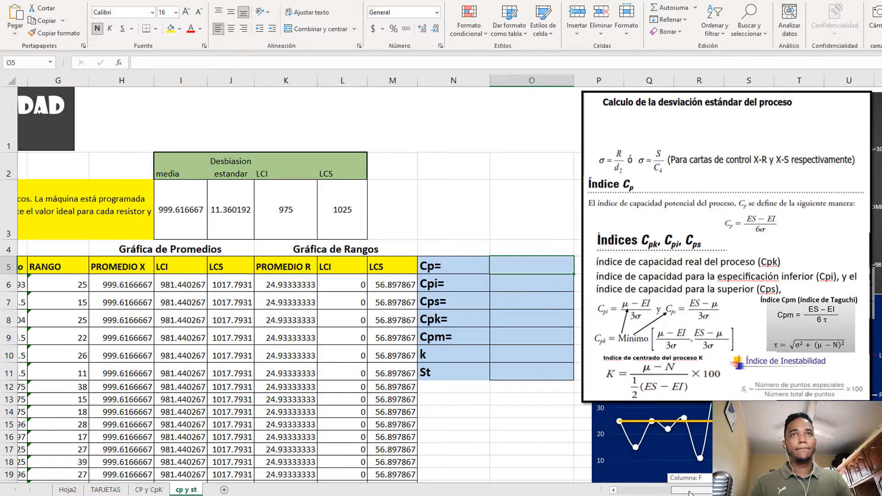
pyautogui.write(')/6*')
pyautogui.click(221, 211)
pyautogui.press('Return')
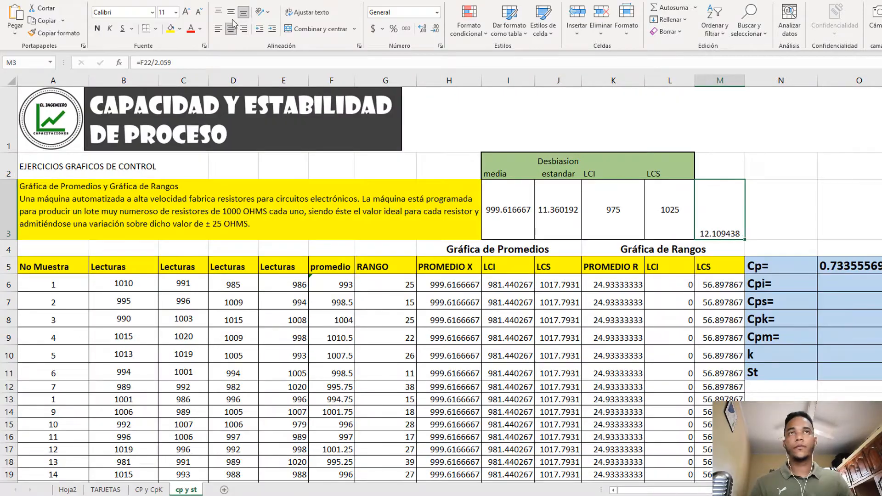
# - Calculate Cpi, Cps and Cpk in O6:O8 from the mean, limits and standard deviation, using the minimum of Cpi and Cps as Cpk
pyautogui.write('=(')
pyautogui.click(267, 210)
pyautogui.write('-')
pyautogui.click(370, 207)
pyautogui.write(')/(3')
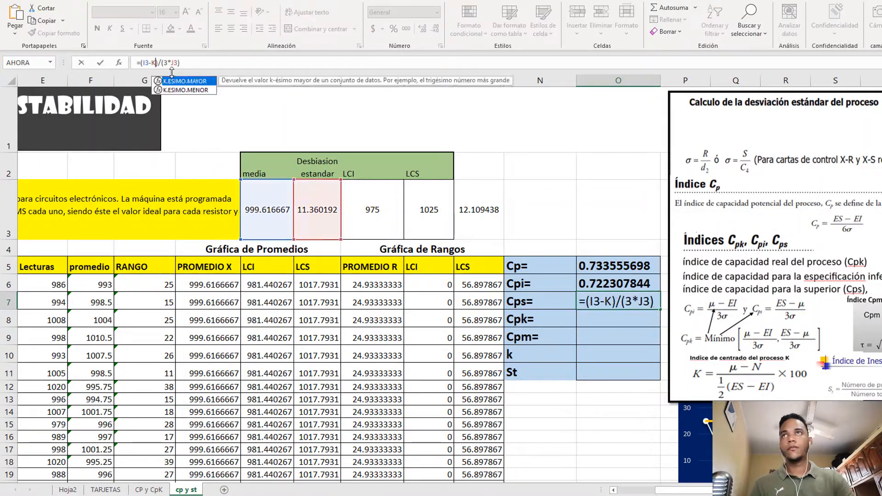
pyautogui.press('Return')
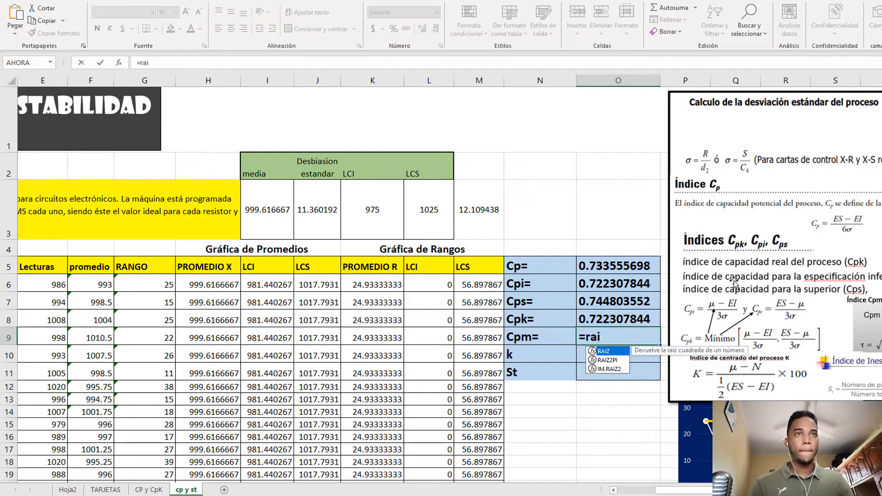
# - Calculate Cpm in O9 with =(L3-K3)/(6*RAIZ((J3^2)+(I3-1000)^2)) and k in O10 with =(I3-1000)/(0.5*(L3-K3))
pyautogui.press('Tab')
pyautogui.click(317, 210)
pyautogui.write('+(')
pyautogui.click(268, 208)
pyautogui.write('-1000)^2')
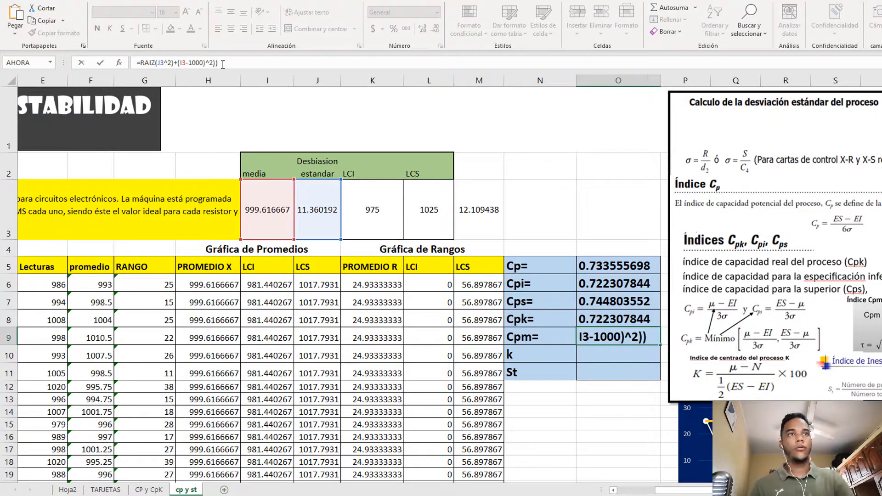
pyautogui.hotkey('ctrl', 'Return')
pyautogui.click(209, 69)
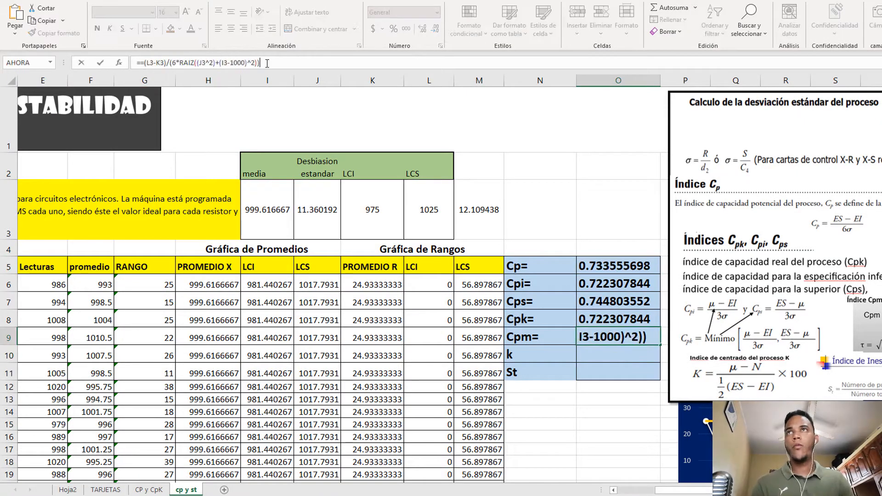
pyautogui.press('Return')
pyautogui.write('=(I3-1000)/(0.5*(L3-K3))')
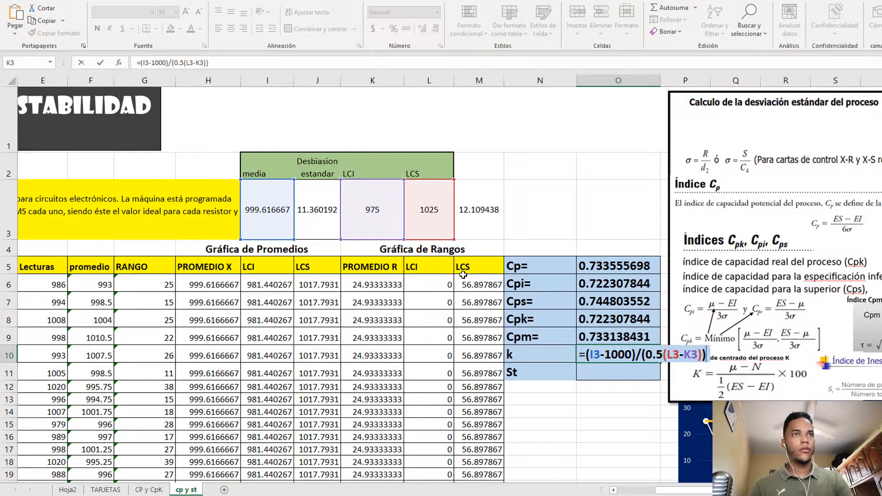
pyautogui.click(585, 436)
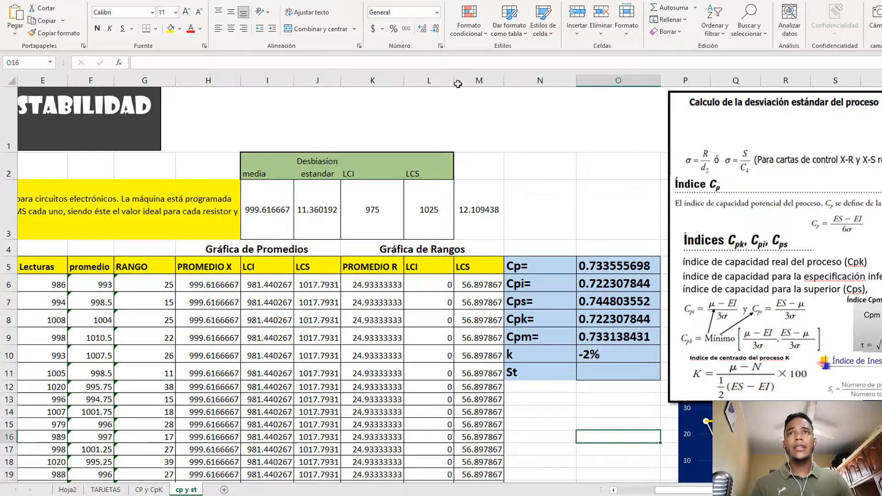
# - Compare the standard deviation formula in J3 with the alternative estimate in M3, leaving both formulas unedited
pyautogui.click(313, 207)
pyautogui.click(170, 62)
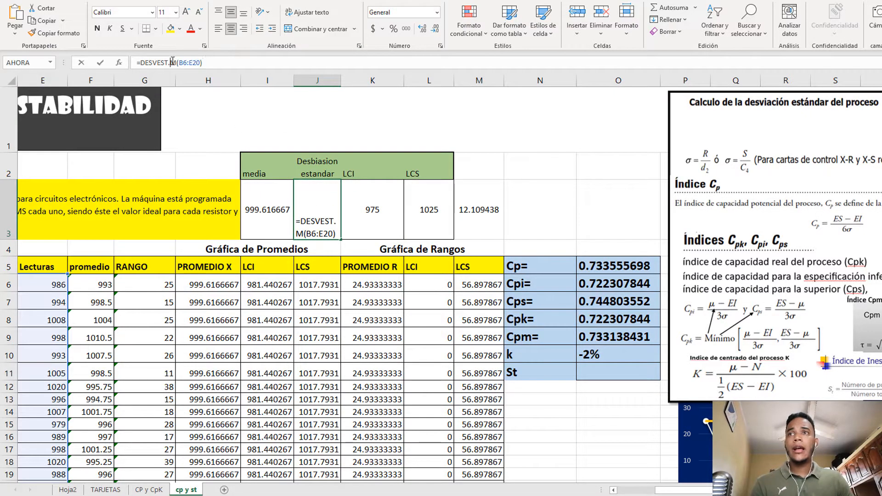
pyautogui.moveTo(686, 491); pyautogui.dragTo(636, 489)
pyautogui.press('Return')
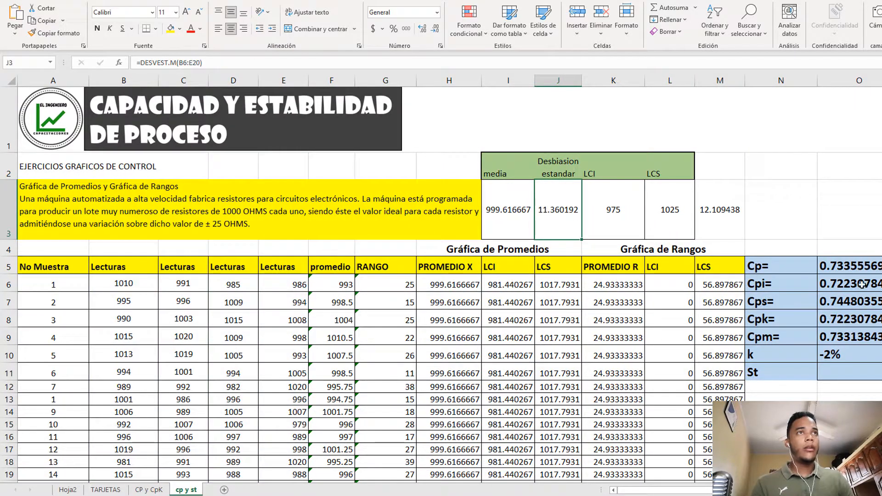
pyautogui.click(559, 213)
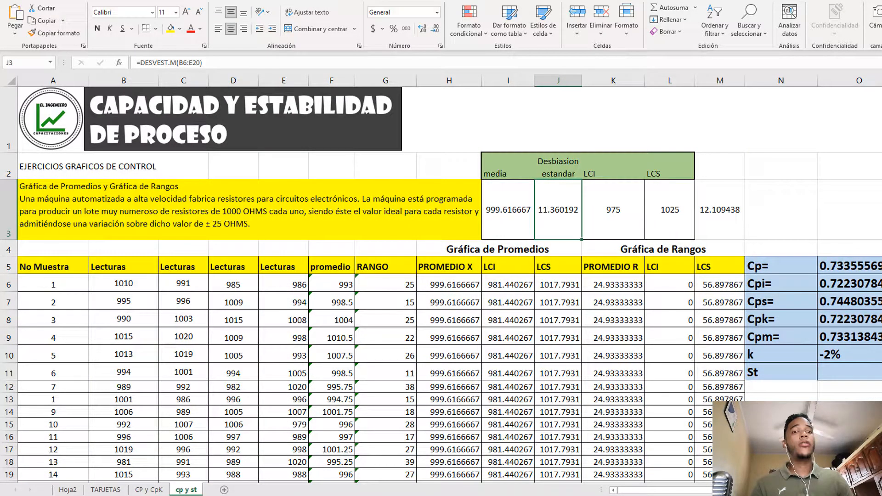
pyautogui.click(731, 205)
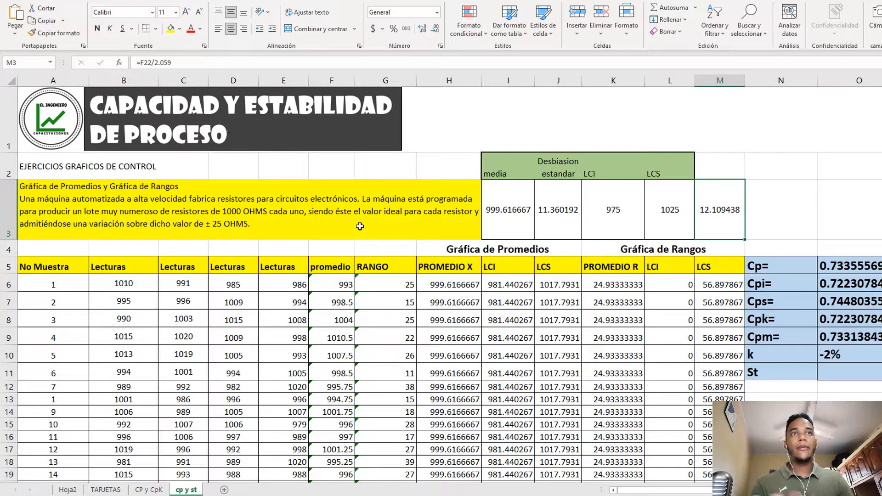
# - Review the calculated indices against the formula picture, from Cp in O5 down to the centering index k in O10
pyautogui.moveTo(666, 490); pyautogui.dragTo(704, 489)
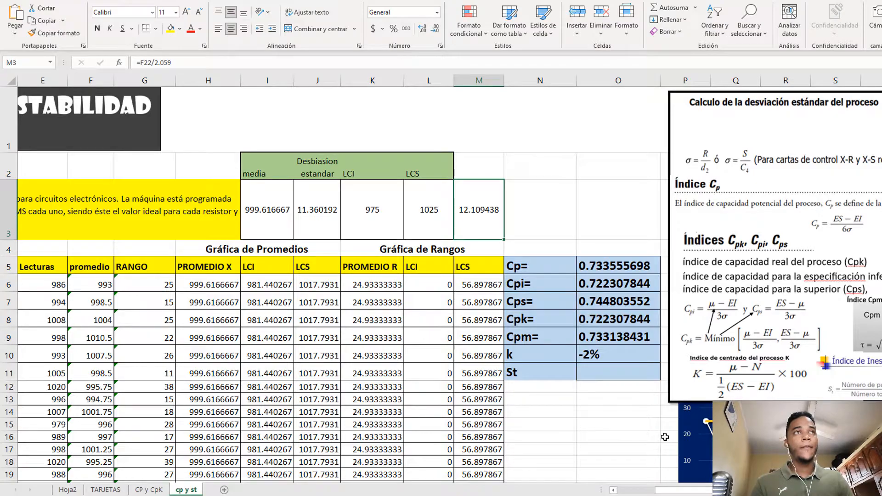
pyautogui.moveTo(759, 174); pyautogui.dragTo(769, 173)
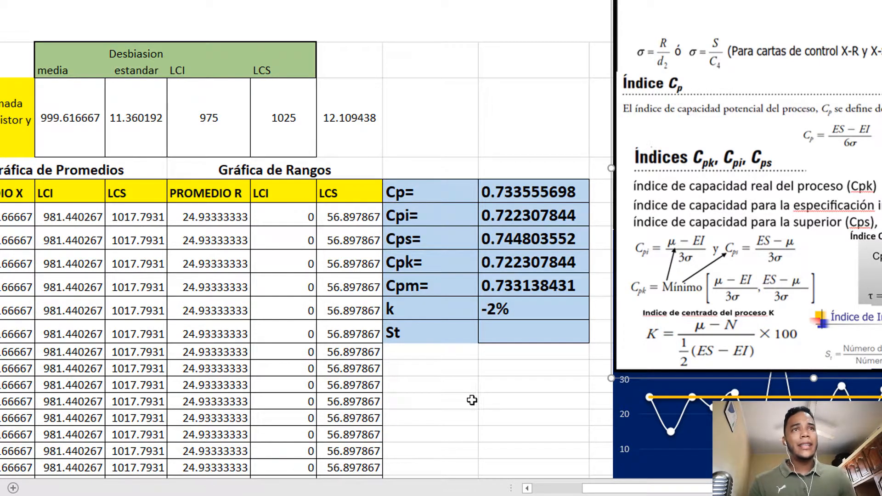
pyautogui.moveTo(501, 190); pyautogui.dragTo(523, 202)
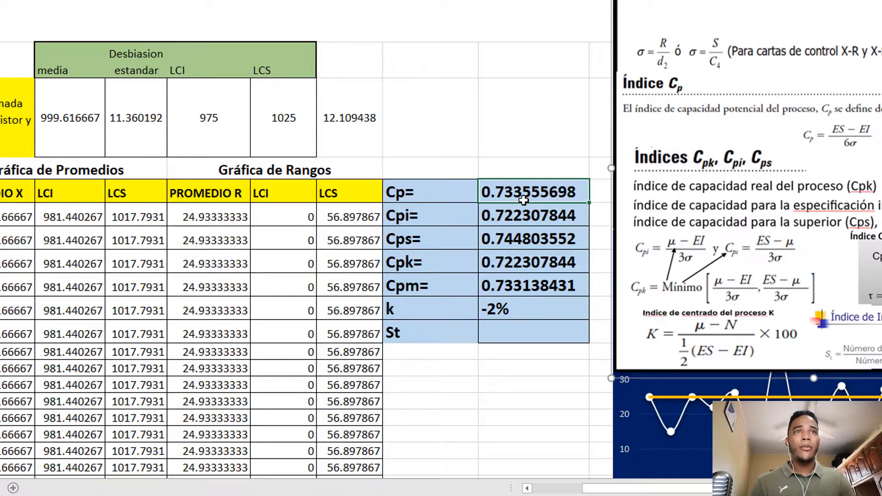
pyautogui.click(532, 168)
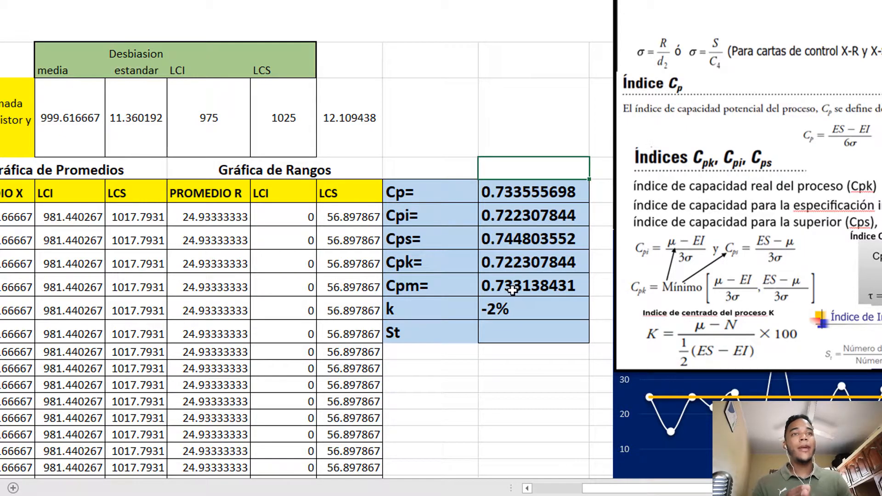
pyautogui.click(517, 316)
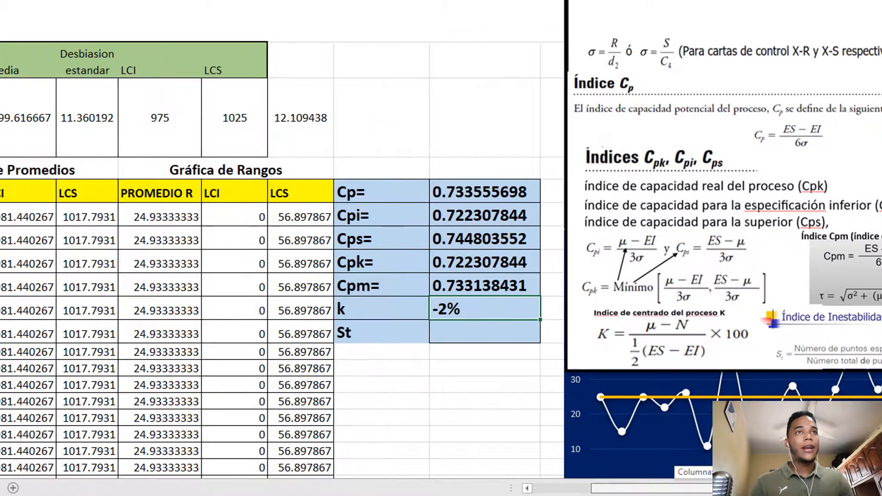
# - Move the formula picture off the control charts to examine the mean and range plots for special points
pyautogui.hscroll(5, 441, 248)
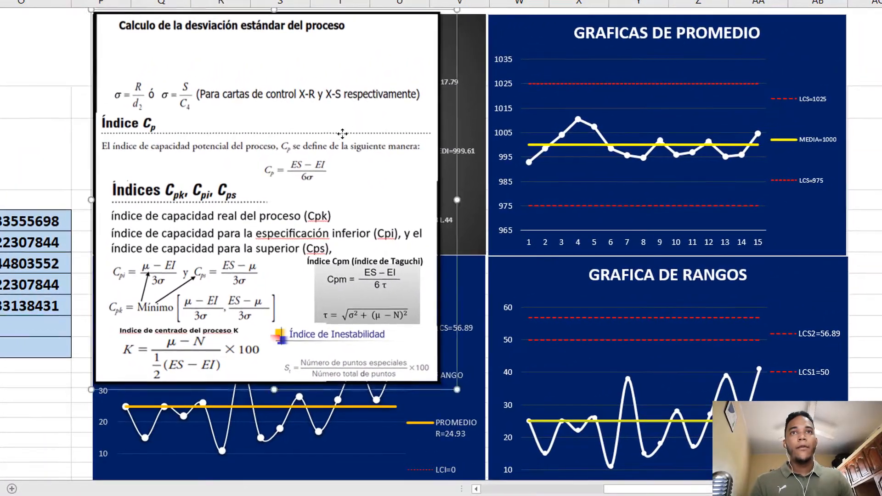
pyautogui.moveTo(343, 133); pyautogui.dragTo(26, 241)
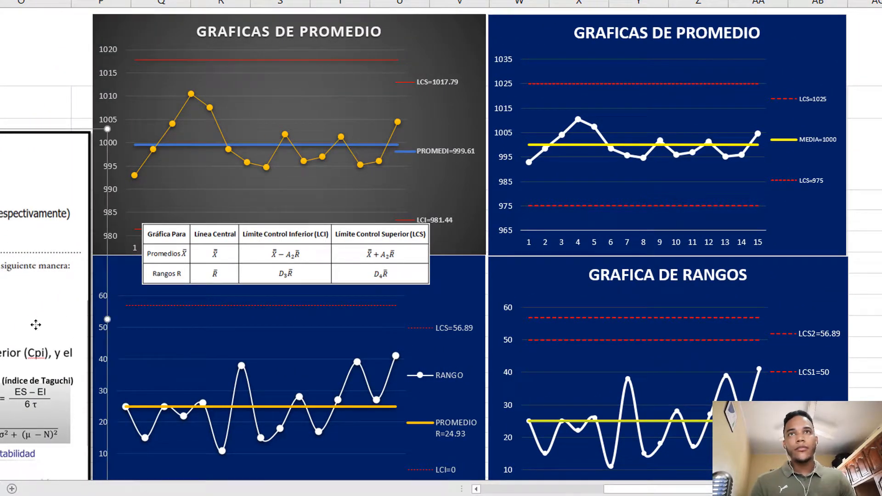
pyautogui.moveTo(51, 325); pyautogui.dragTo(19, 305)
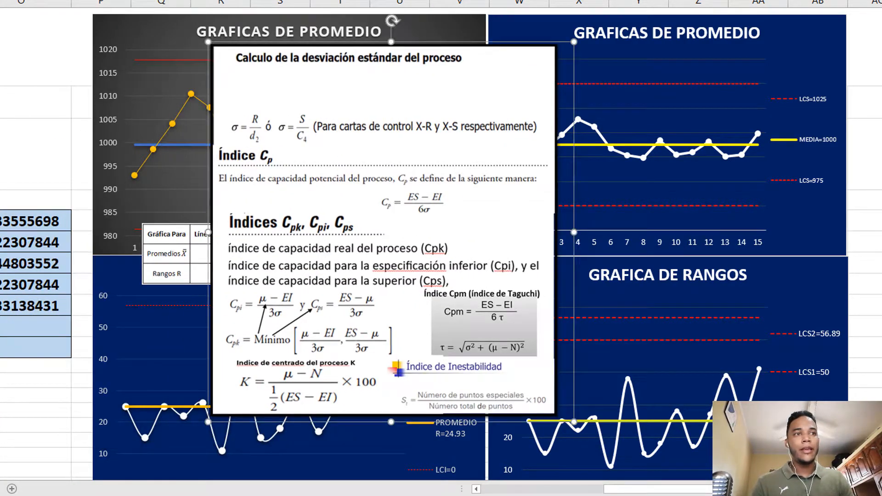
pyautogui.hscroll(-5, 198, 422)
pyautogui.hscroll(1, 197, 422)
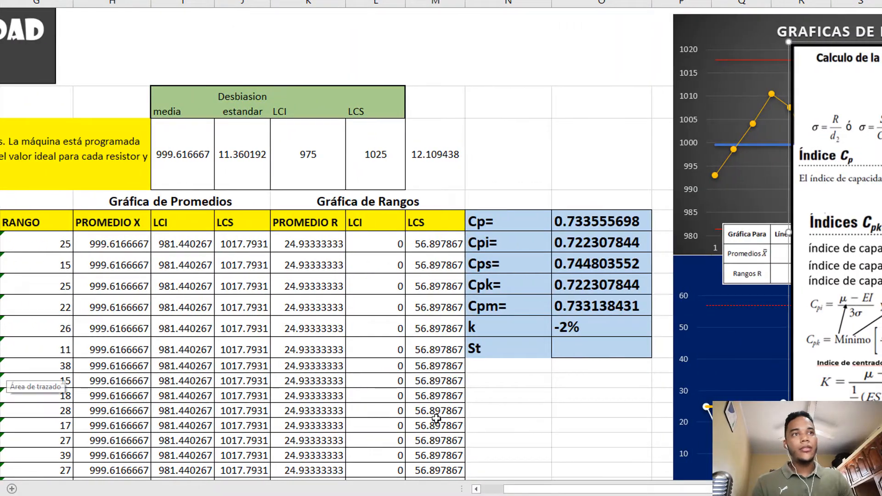
# - Calculate the instability index St in O11 with the formula =1/15
pyautogui.click(588, 349)
pyautogui.write('=')
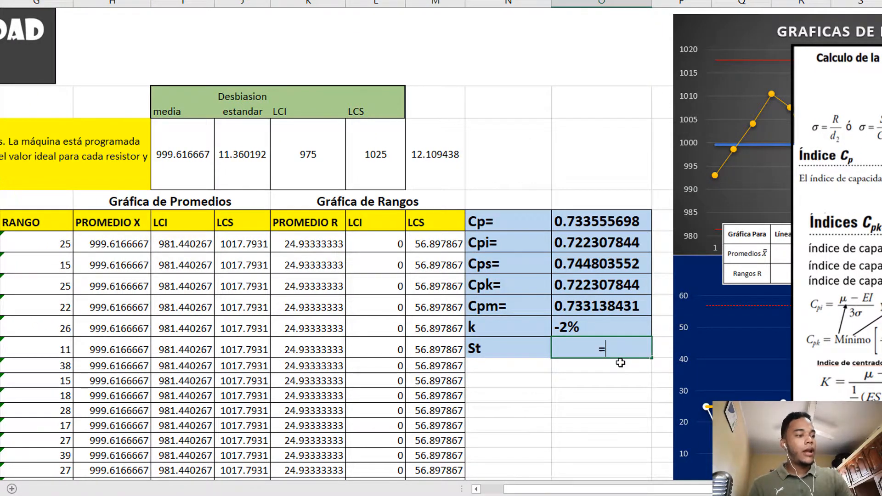
pyautogui.write('1/15')
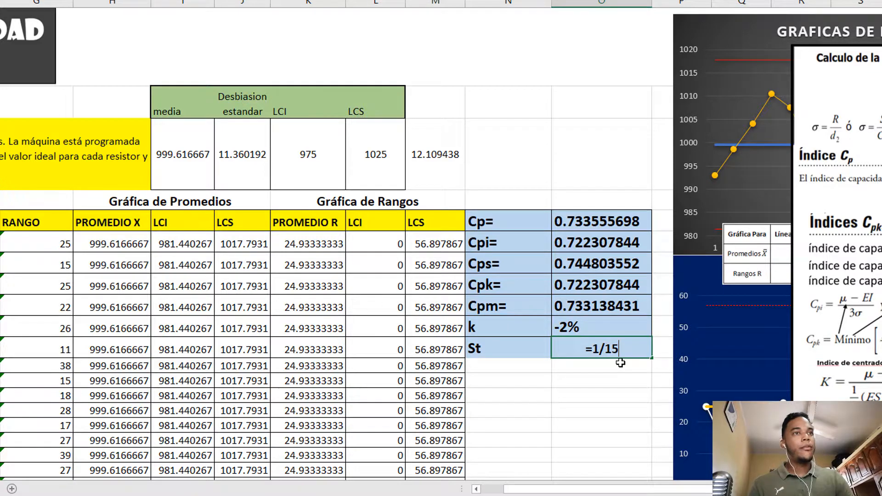
pyautogui.press('Return')
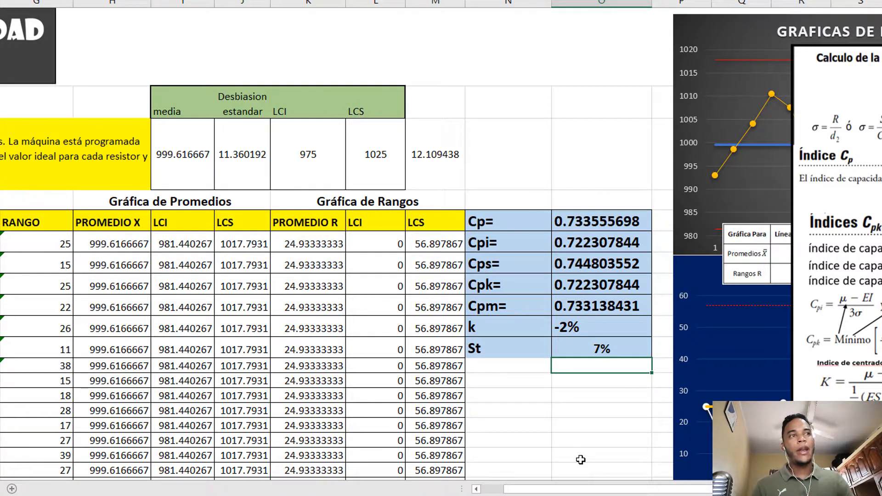
# - Move the Capability Sixpack report up beside the control charts and enlarge it from its lower left corner
pyautogui.moveTo(574, 493); pyautogui.dragTo(631, 493)
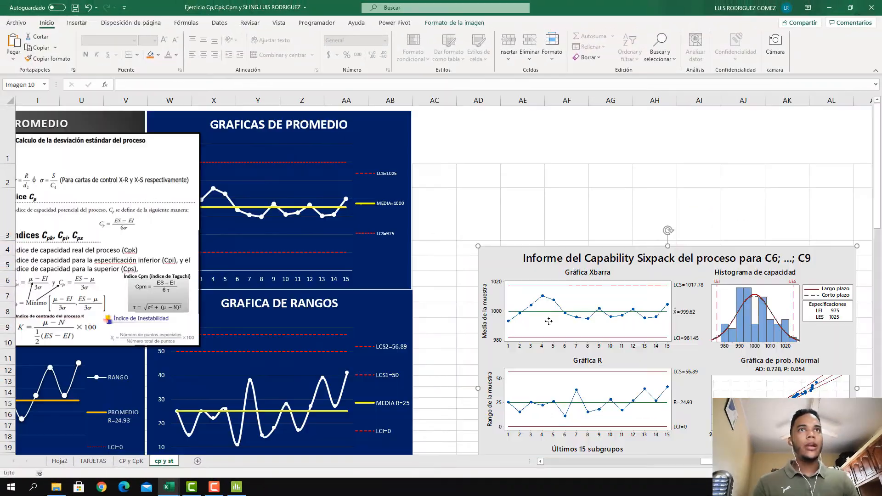
pyautogui.moveTo(549, 319); pyautogui.dragTo(498, 186)
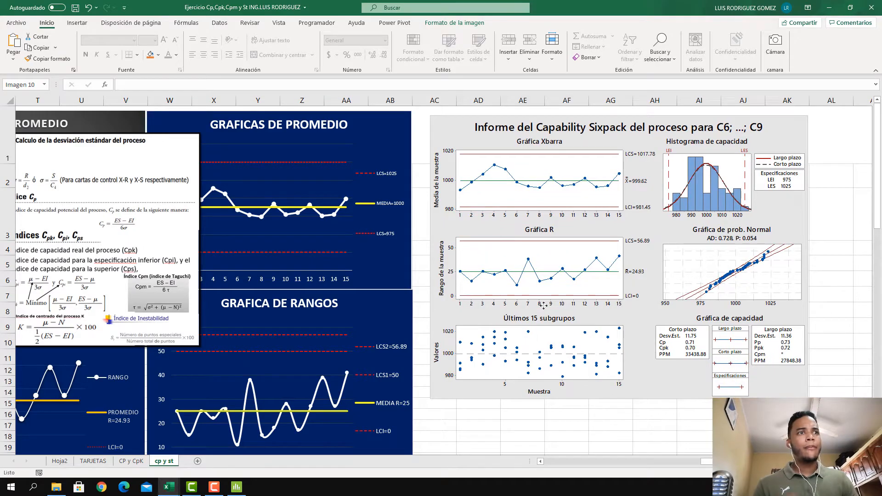
pyautogui.hscroll(1, 497, 185)
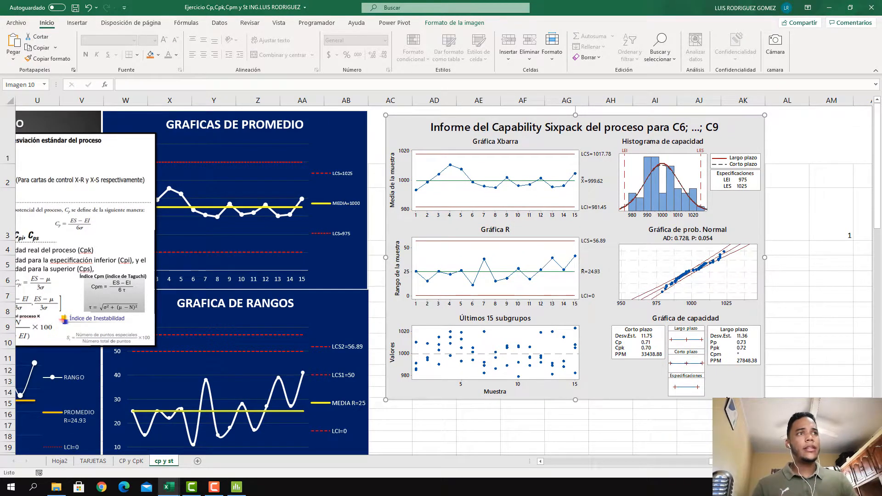
pyautogui.moveTo(385, 400); pyautogui.dragTo(310, 449)
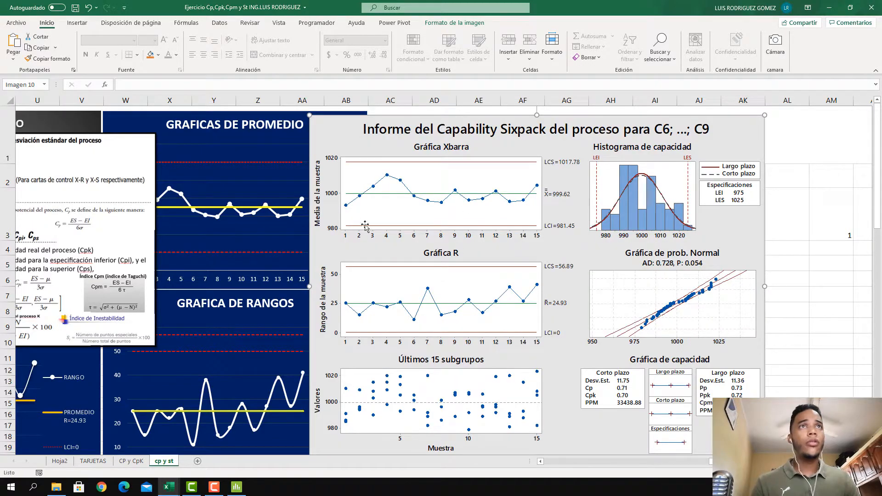
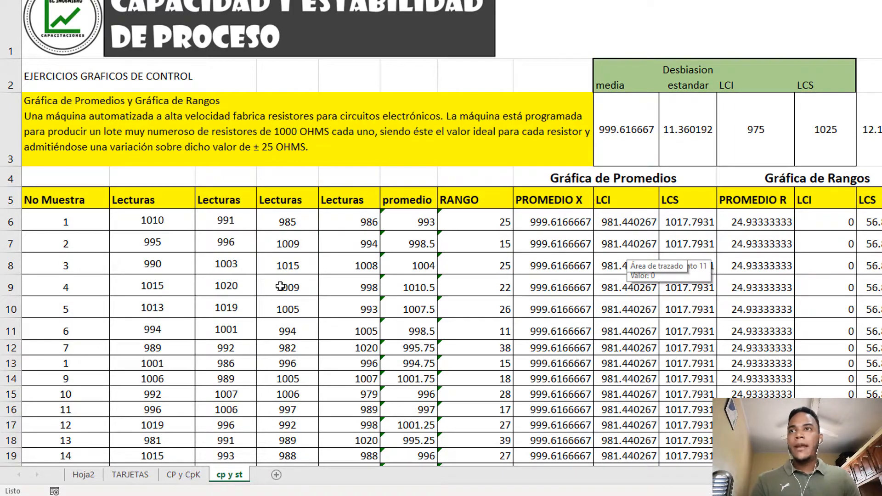
# - Examine the four readings of sample 1 in row 6 together with their average
pyautogui.moveTo(135, 222); pyautogui.dragTo(142, 240)
pyautogui.moveTo(211, 239); pyautogui.dragTo(206, 220)
pyautogui.click(209, 221)
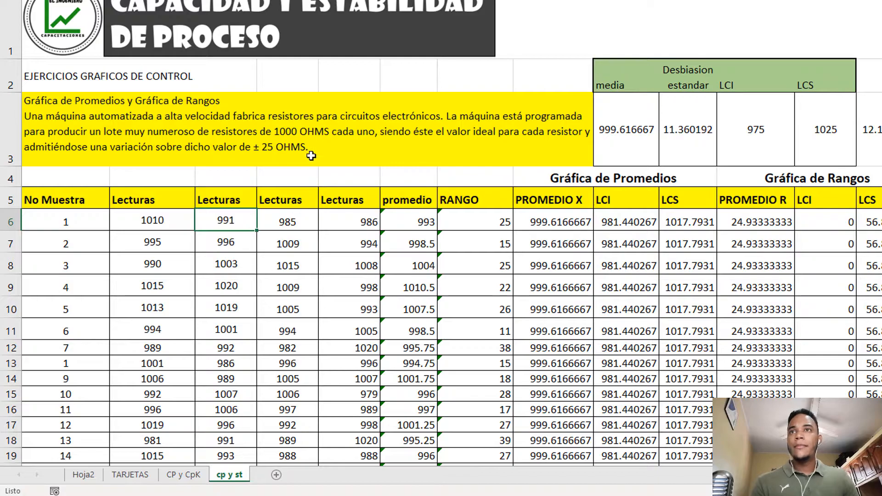
pyautogui.click(167, 222)
pyautogui.moveTo(167, 222); pyautogui.dragTo(306, 227)
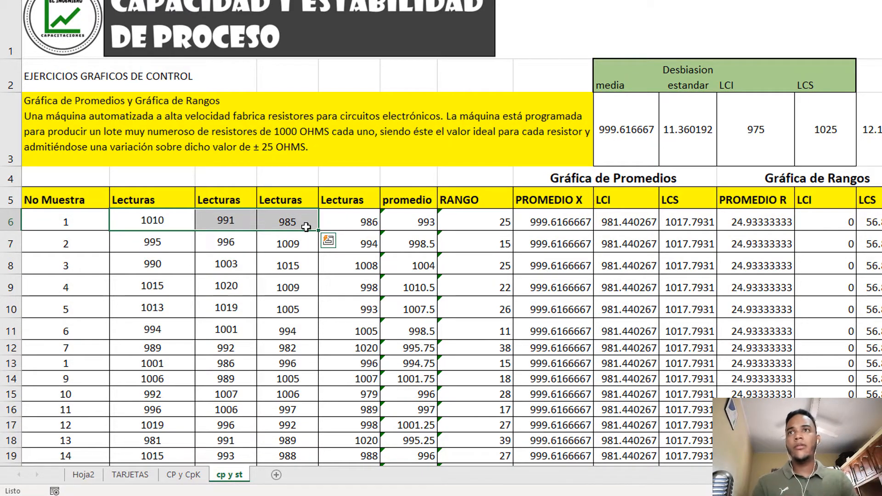
pyautogui.click(229, 221)
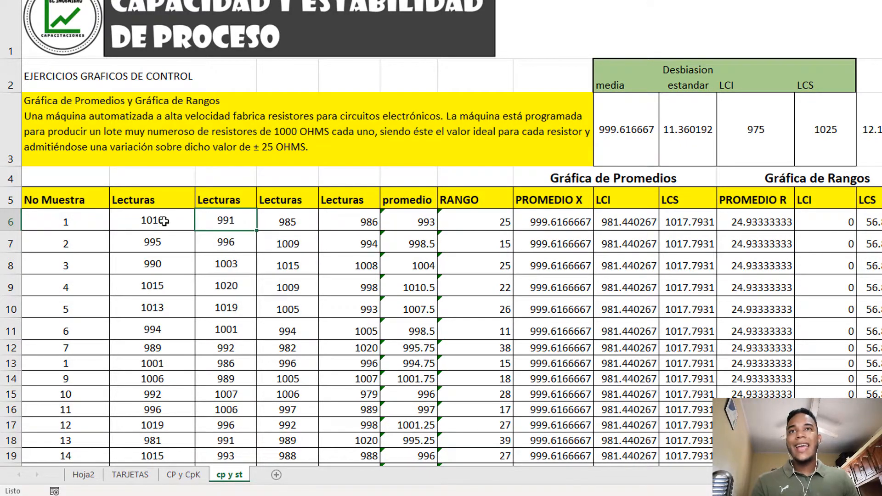
pyautogui.click(408, 221)
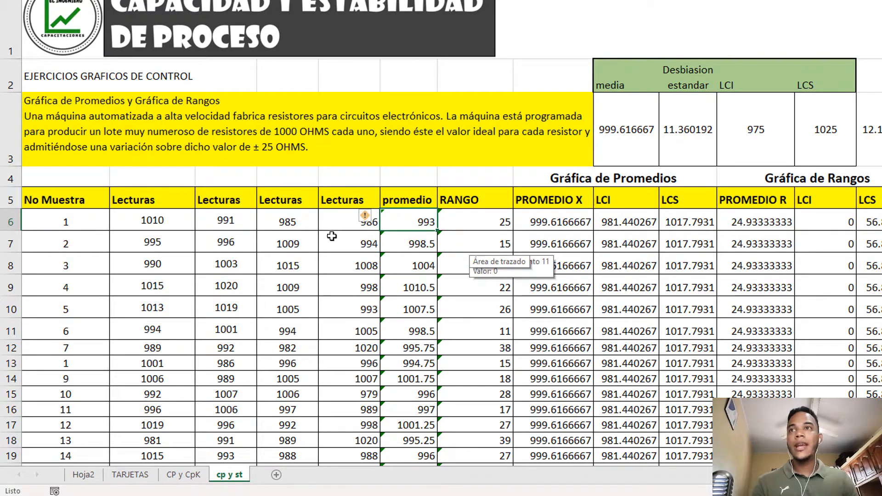
pyautogui.click(159, 229)
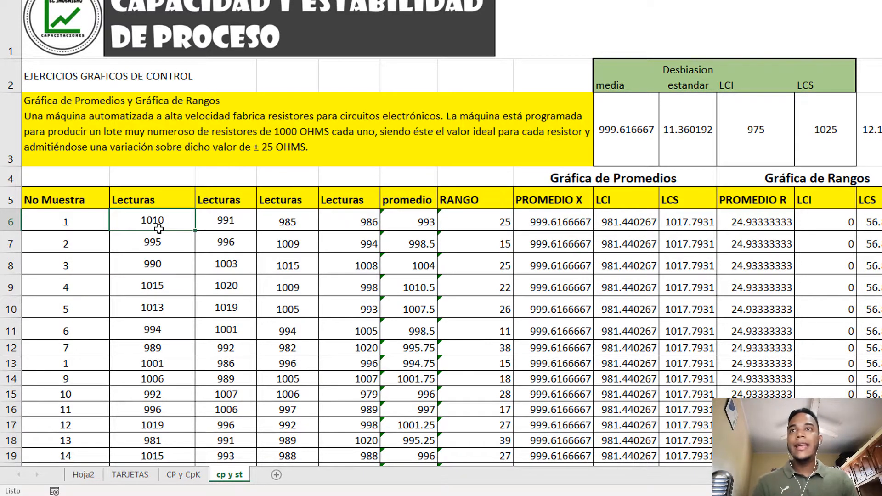
pyautogui.moveTo(222, 220); pyautogui.dragTo(341, 218)
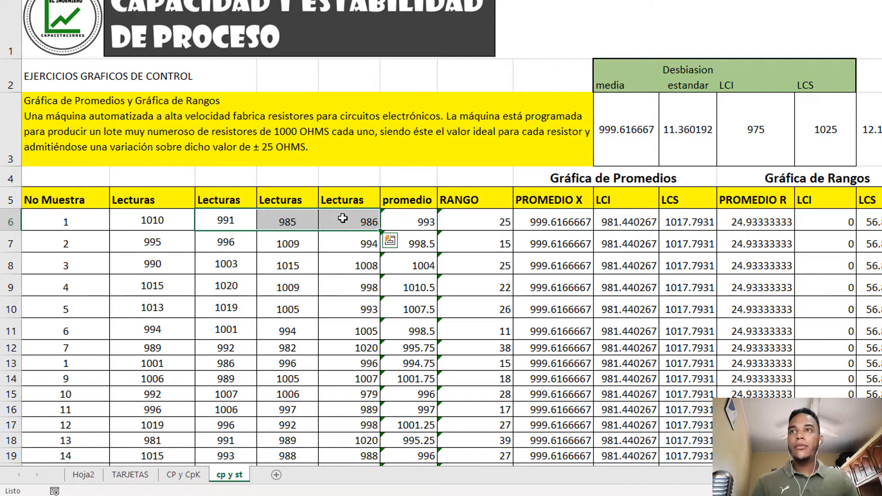
pyautogui.click(153, 221)
pyautogui.click(220, 225)
pyautogui.click(284, 221)
pyautogui.click(369, 221)
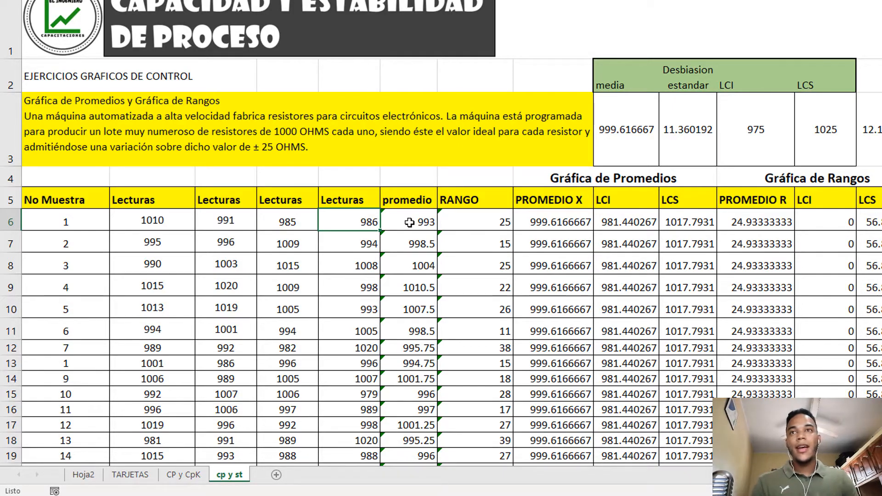
pyautogui.click(291, 227)
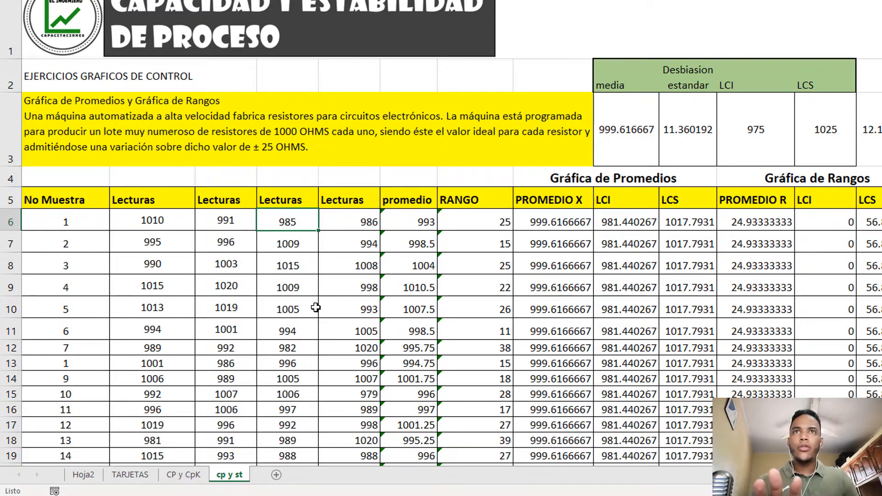
# - Review the indices in O5:O11 on the cp y st sheet and compare them with the KPI table on the TARJETAS sheet
pyautogui.hscroll(3, 515, 305)
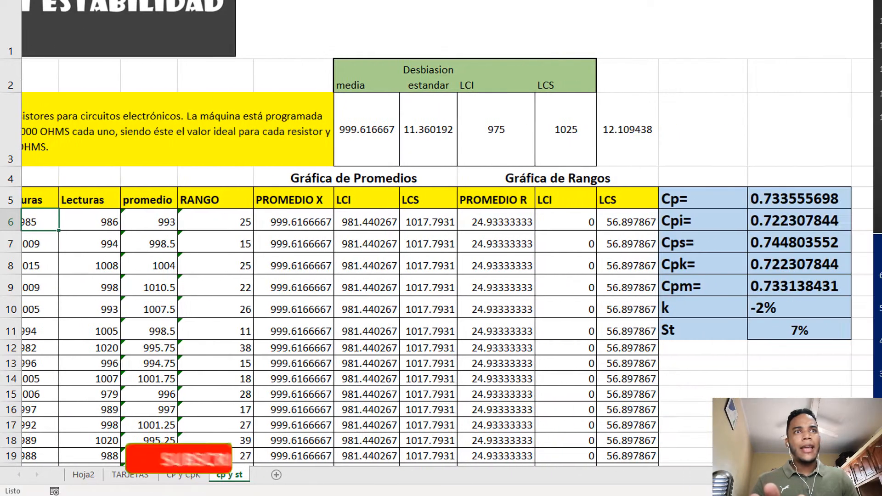
pyautogui.moveTo(790, 199); pyautogui.dragTo(823, 332)
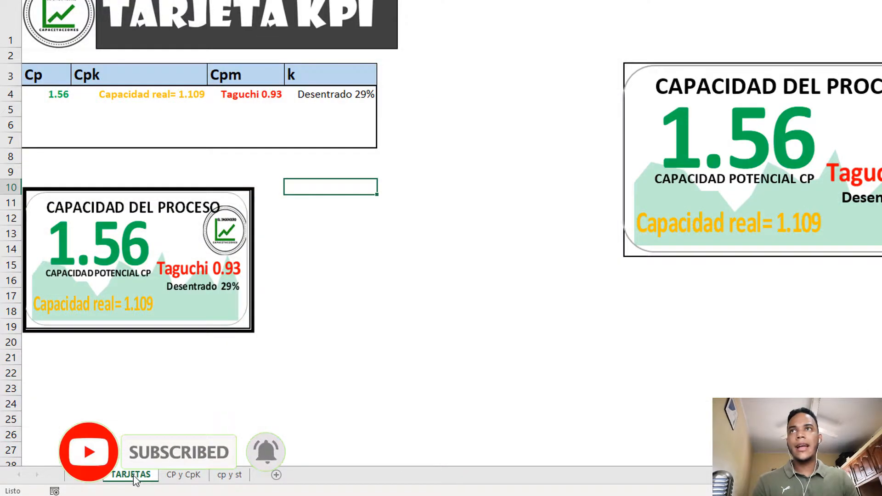
pyautogui.click(130, 474)
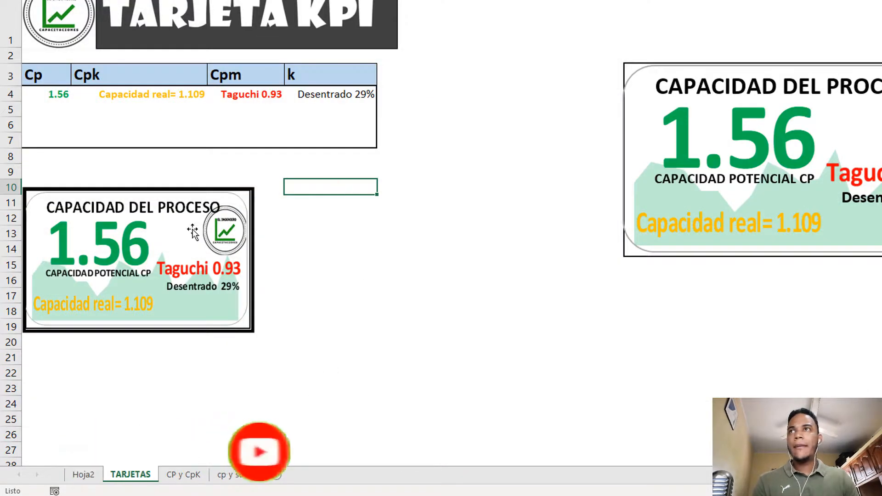
pyautogui.click(34, 101)
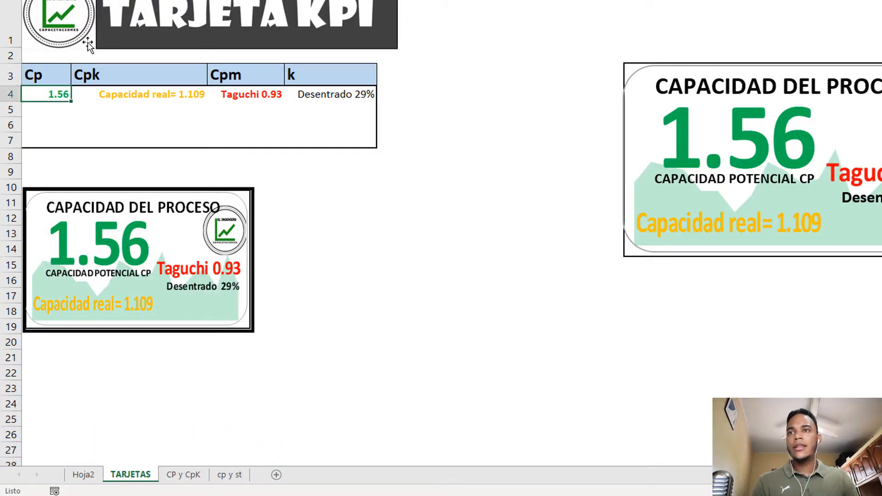
pyautogui.click(229, 475)
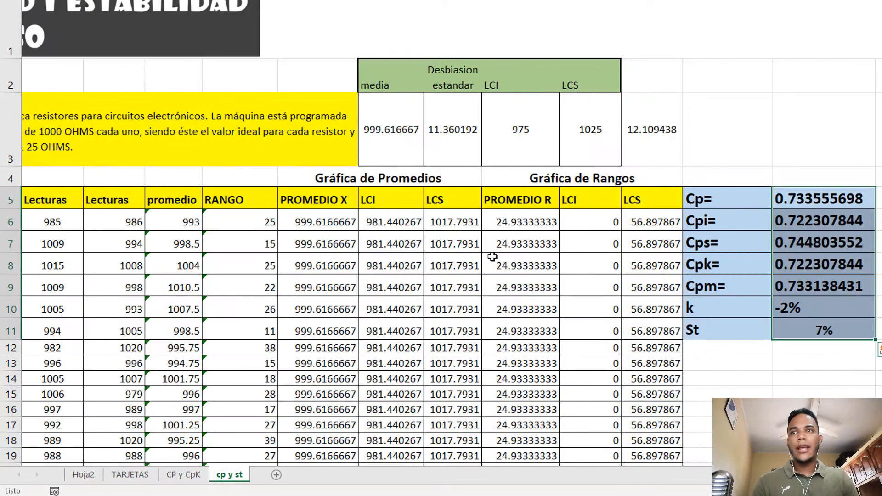
# - Capture the process capability card in J3:P14 of the TARJETAS sheet with the Camera tool
pyautogui.click(123, 476)
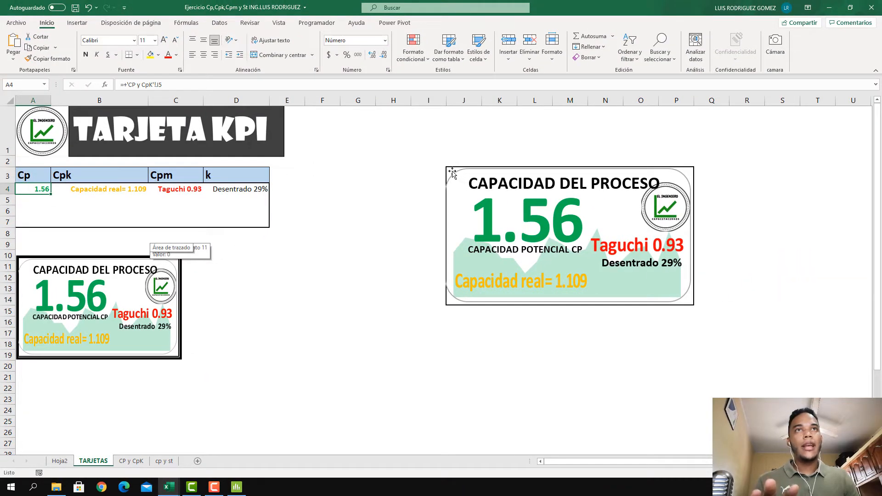
pyautogui.click(453, 173)
pyautogui.click(467, 161)
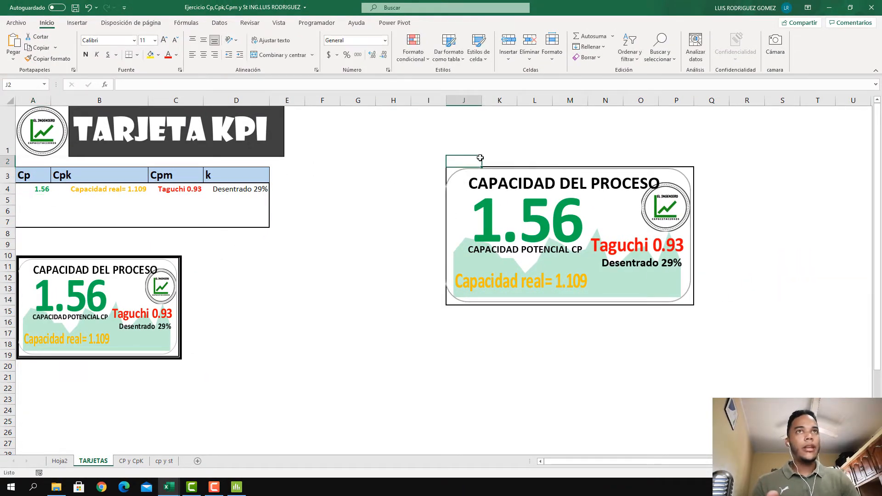
pyautogui.press('Down')
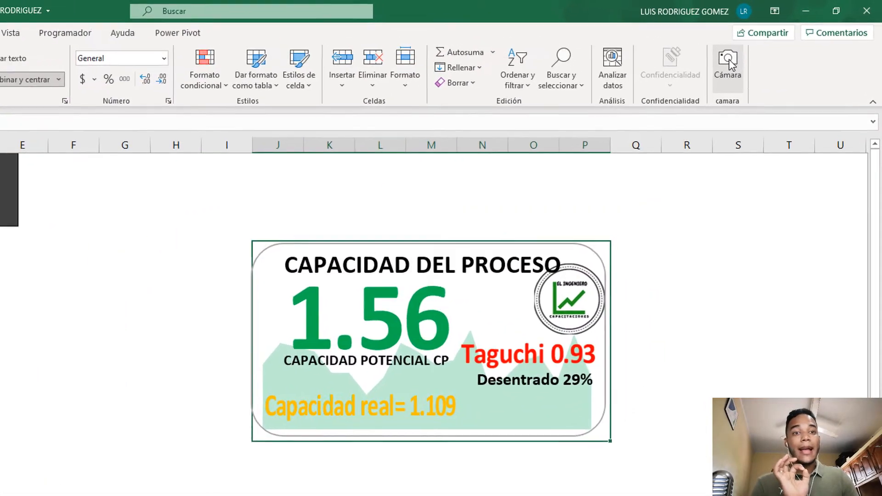
pyautogui.click(721, 65)
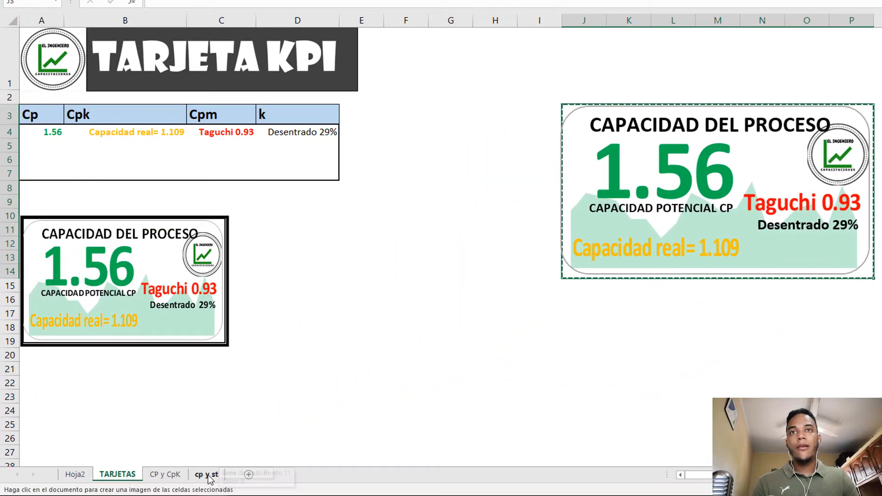
# - Place the captured card on the cp y st sheet, shrink it and position it below the index table
pyautogui.click(206, 474)
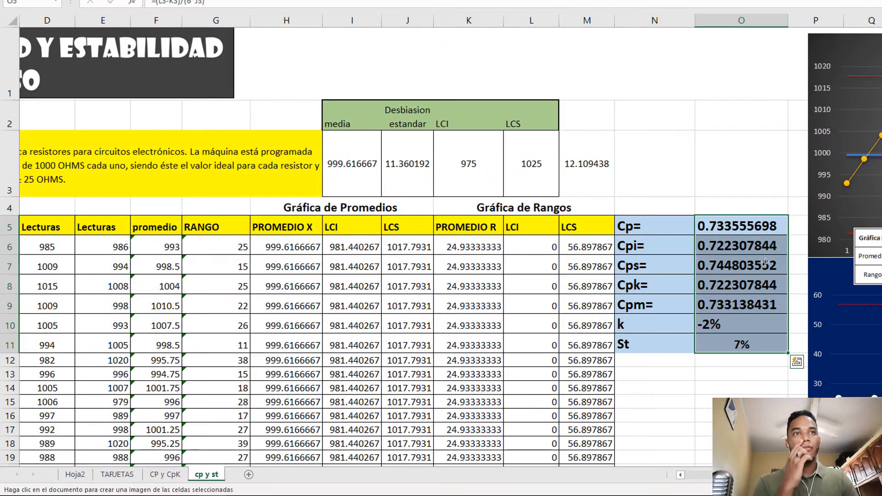
pyautogui.click(629, 368)
pyautogui.scroll(-1, 665, 322)
pyautogui.moveTo(722, 240); pyautogui.dragTo(645, 235)
pyautogui.moveTo(867, 191); pyautogui.dragTo(759, 247)
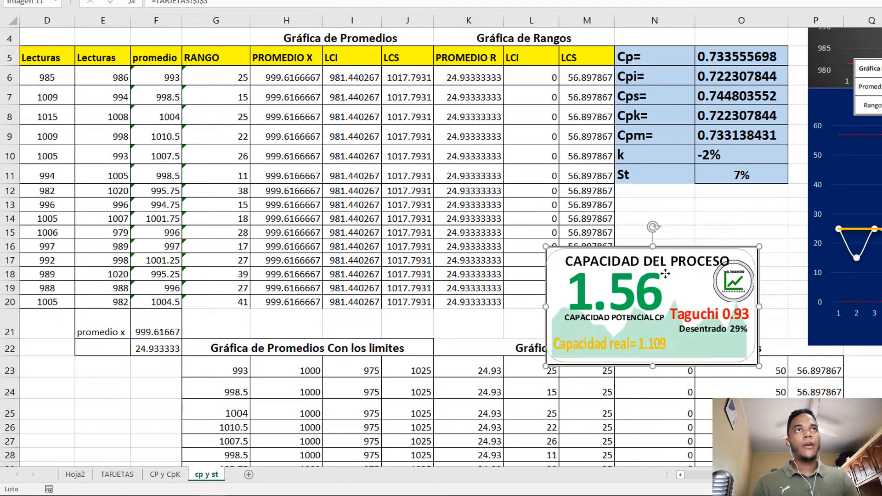
pyautogui.moveTo(653, 280); pyautogui.dragTo(702, 259)
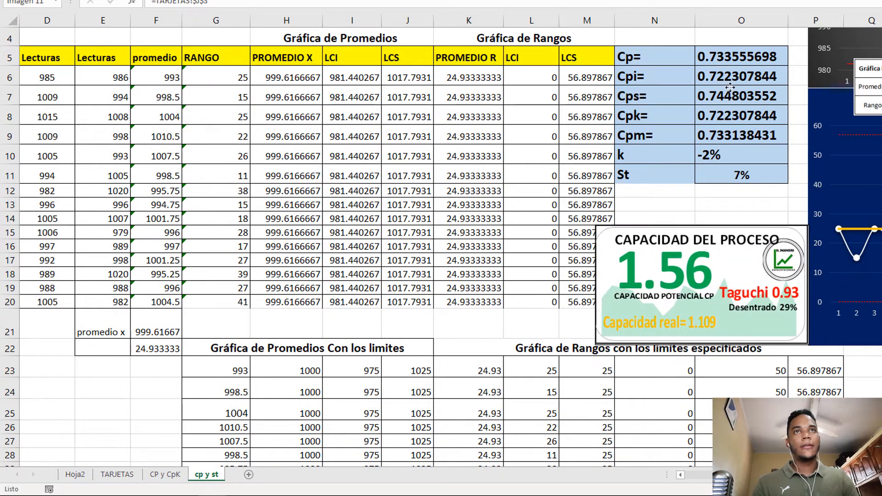
# - Link the Cp cell A4 on the TARJETAS sheet to $O$5 of the cp y st sheet
pyautogui.click(110, 475)
pyautogui.click(46, 133)
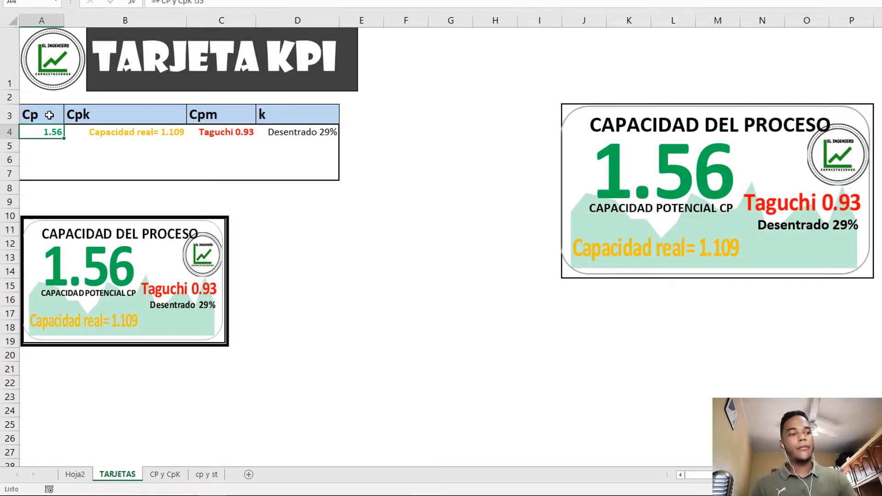
pyautogui.write('=')
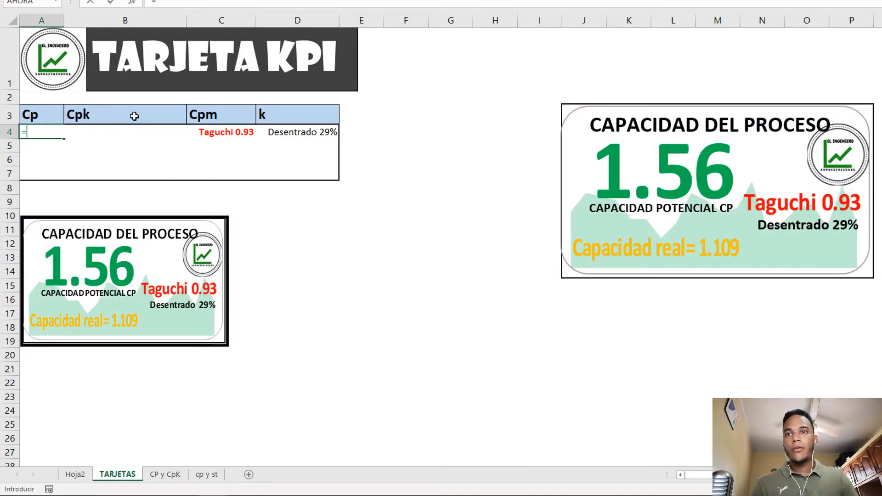
pyautogui.click(207, 475)
pyautogui.click(720, 55)
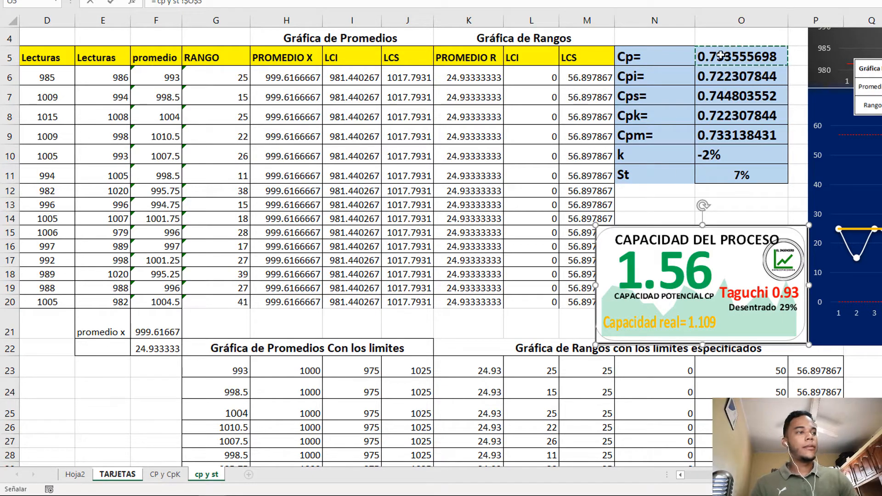
pyautogui.press('Return')
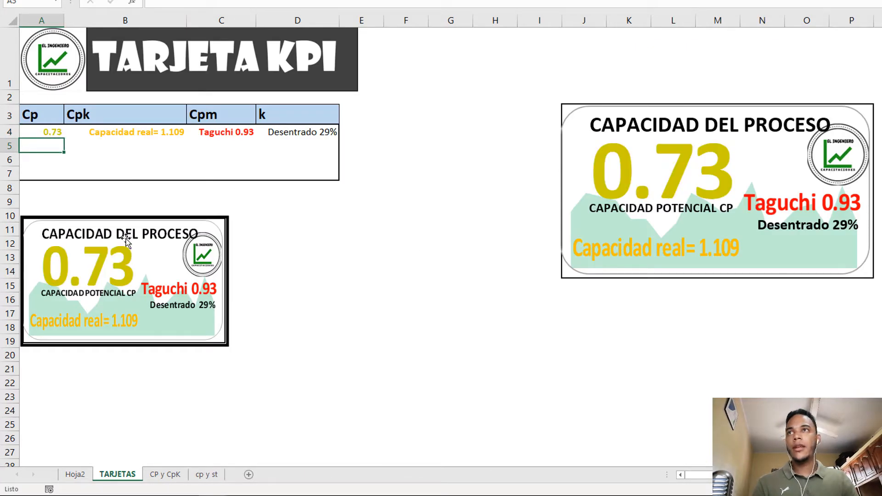
# - Link the Cpk cell B4 on the TARJETAS sheet to $O$8 of the cp y st sheet and widen column B slightly
pyautogui.click(154, 131)
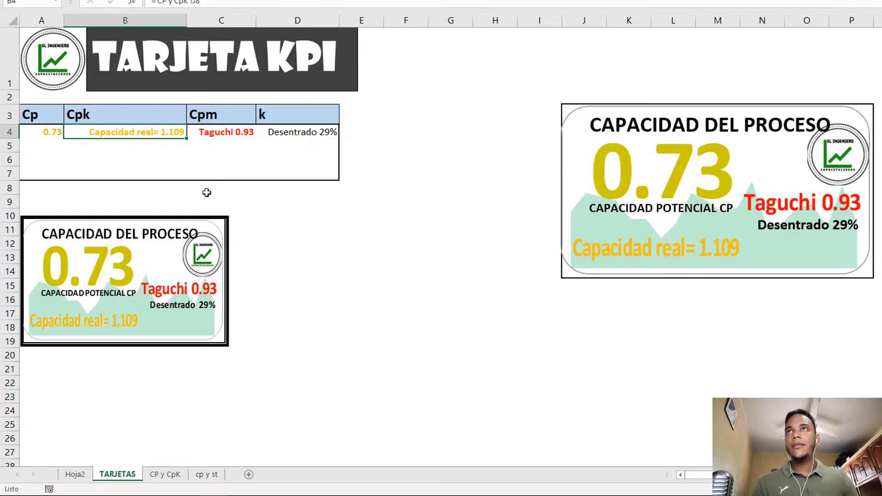
pyautogui.write('=')
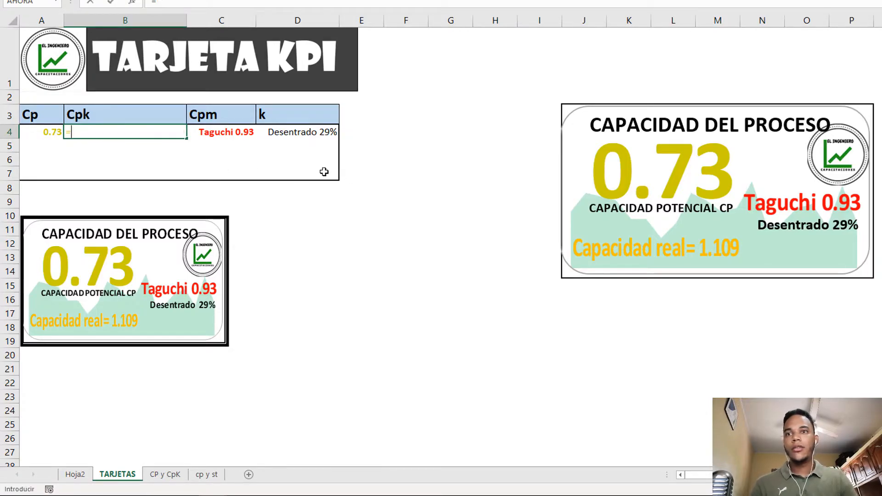
pyautogui.click(208, 475)
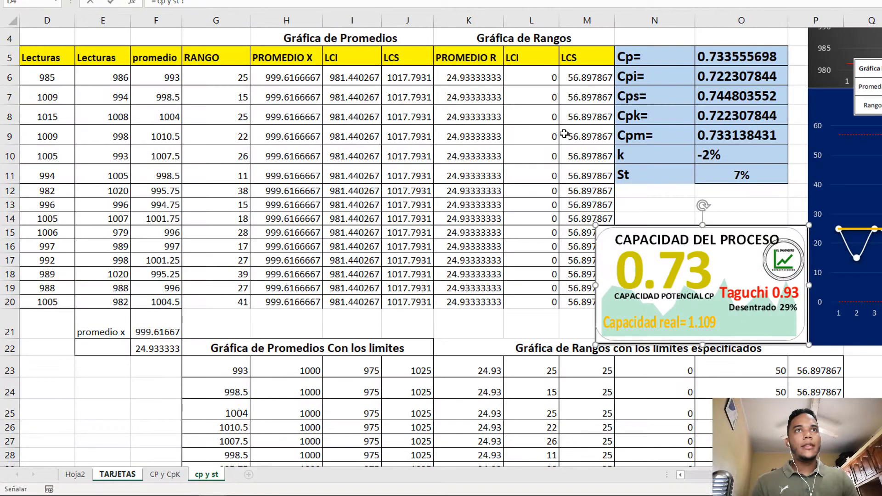
pyautogui.click(725, 122)
pyautogui.press('F4')
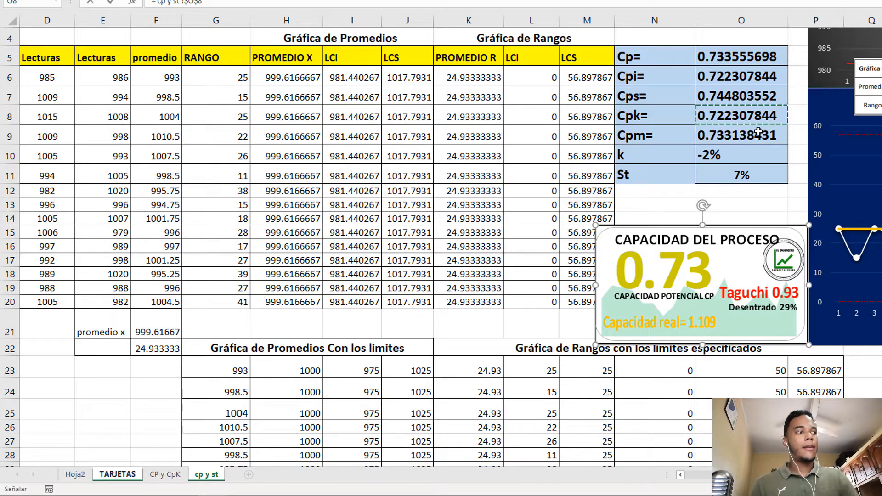
pyautogui.press('Return')
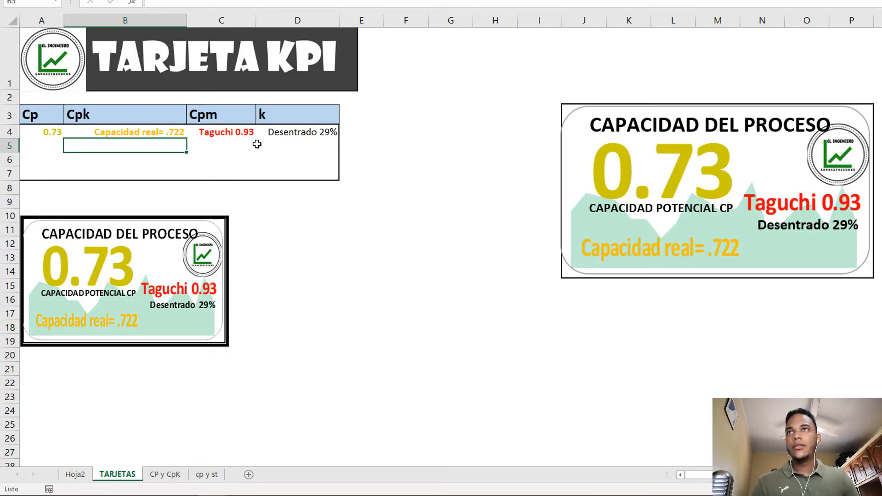
pyautogui.moveTo(188, 20); pyautogui.dragTo(200, 20)
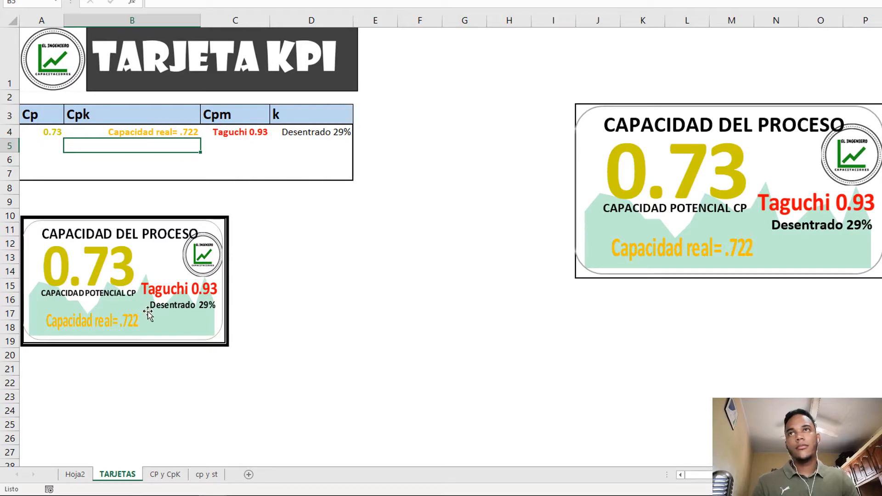
# - Link the Cpm cell C4 on the TARJETAS sheet to $O$9 of the cp y st sheet
pyautogui.click(236, 134)
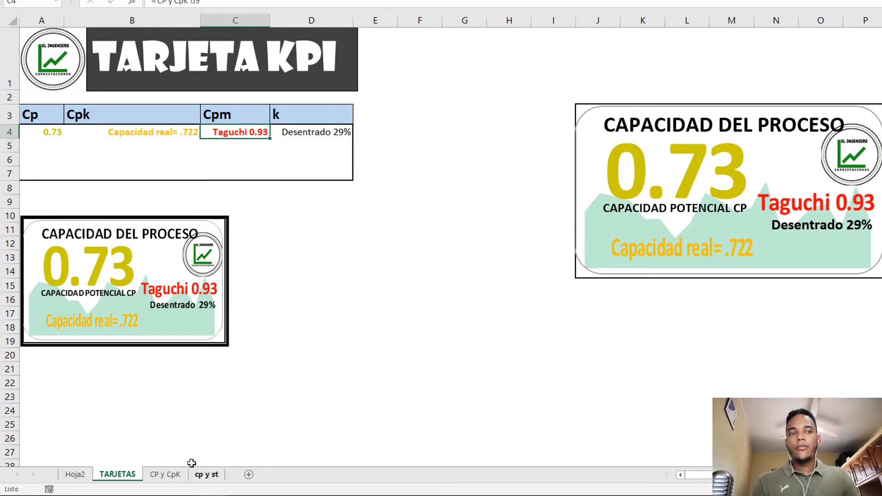
pyautogui.write('=')
pyautogui.click(210, 476)
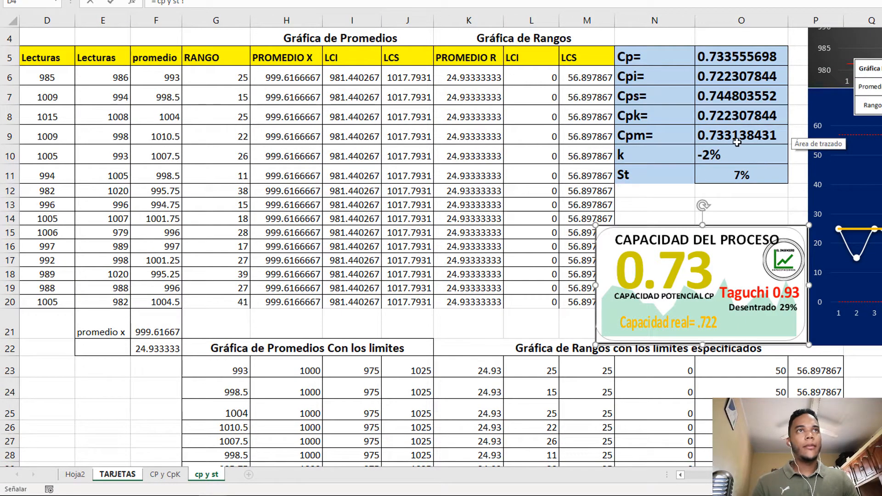
pyautogui.click(737, 140)
pyautogui.press('F4')
pyautogui.press('Return')
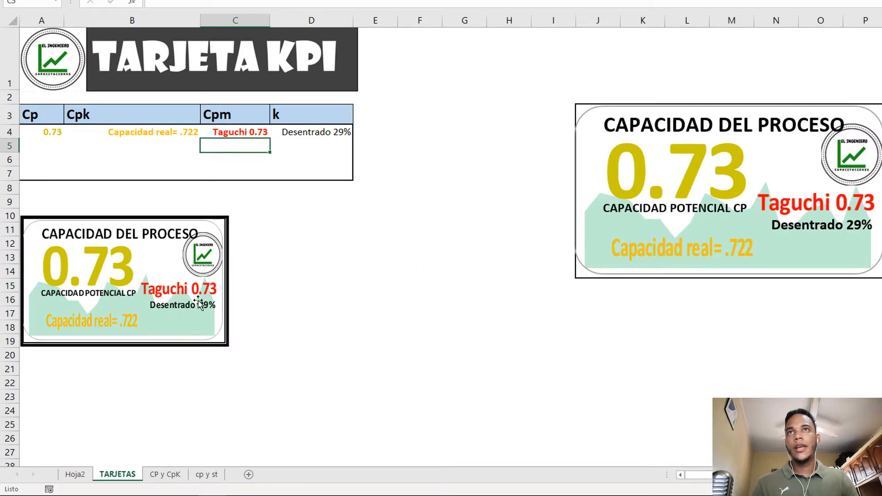
# - Link the k cell D4 on the TARJETAS sheet to $O$10 of the cp y st sheet
pyautogui.click(295, 131)
pyautogui.write('=')
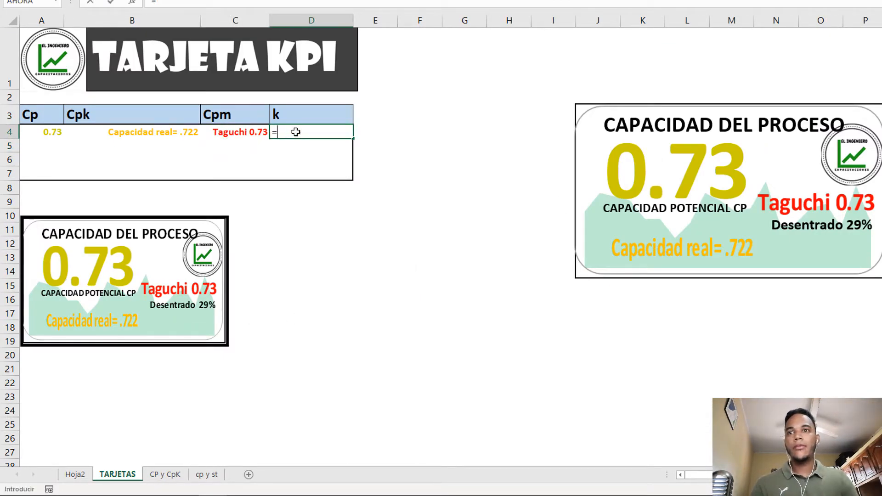
pyautogui.click(207, 475)
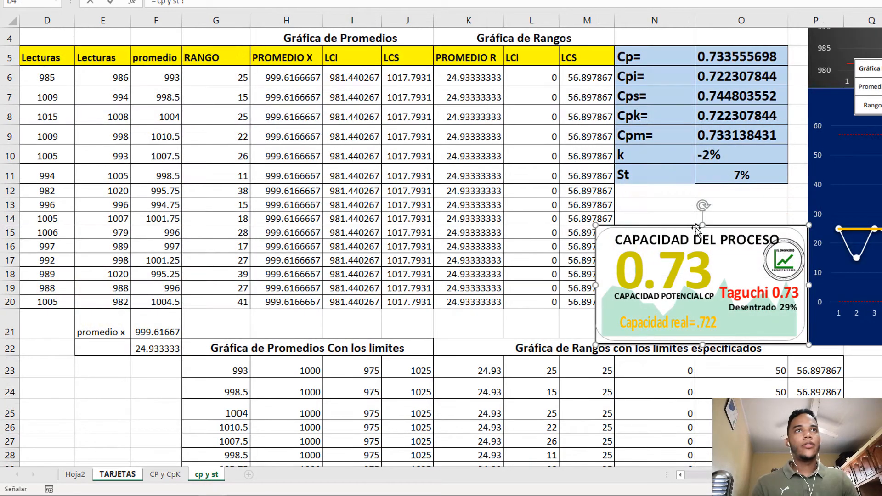
pyautogui.click(725, 158)
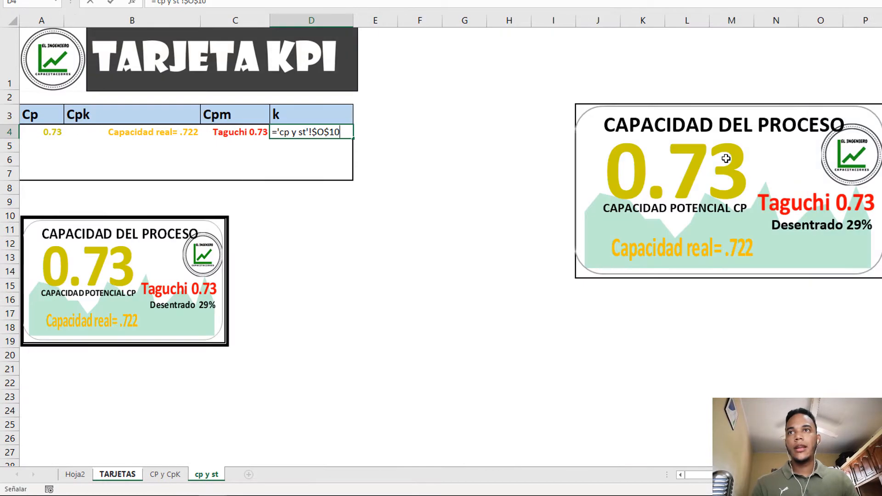
pyautogui.press('Return')
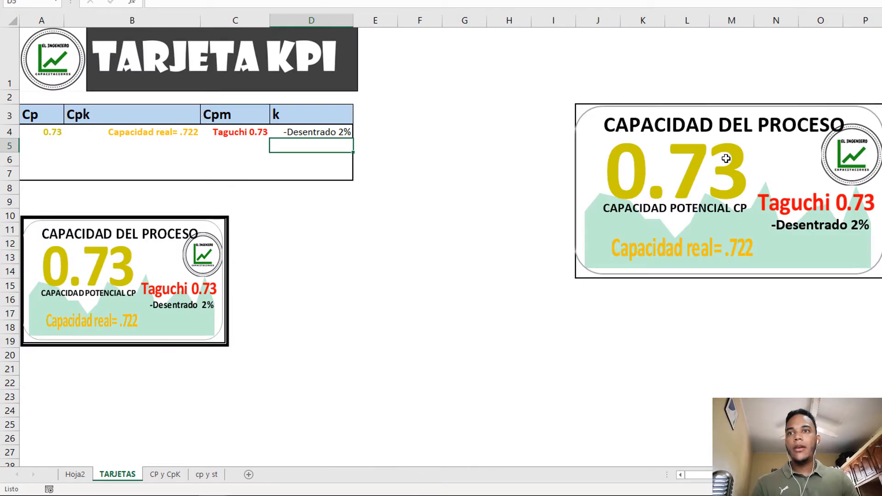
# - Enlarge the KPI card on the cp y st sheet and place it just under the k row of the index table
pyautogui.click(213, 478)
pyautogui.moveTo(619, 303); pyautogui.dragTo(491, 278)
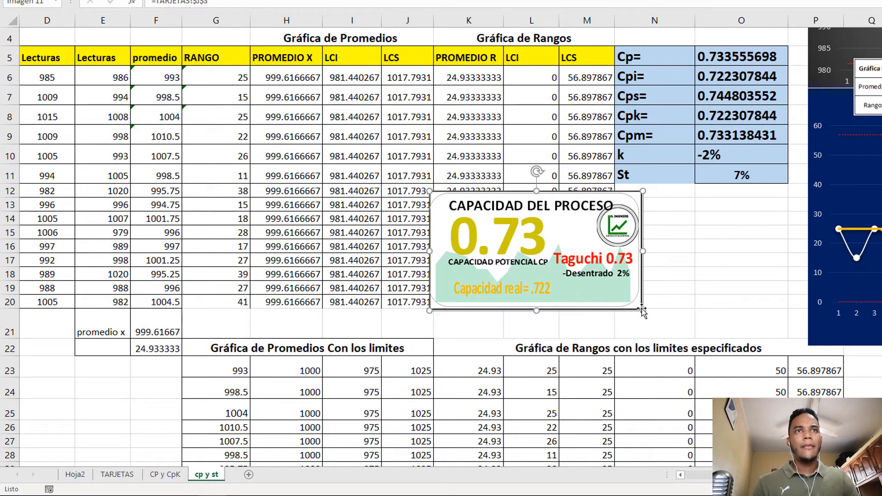
pyautogui.moveTo(642, 311); pyautogui.dragTo(769, 386)
pyautogui.moveTo(657, 327); pyautogui.dragTo(562, 283)
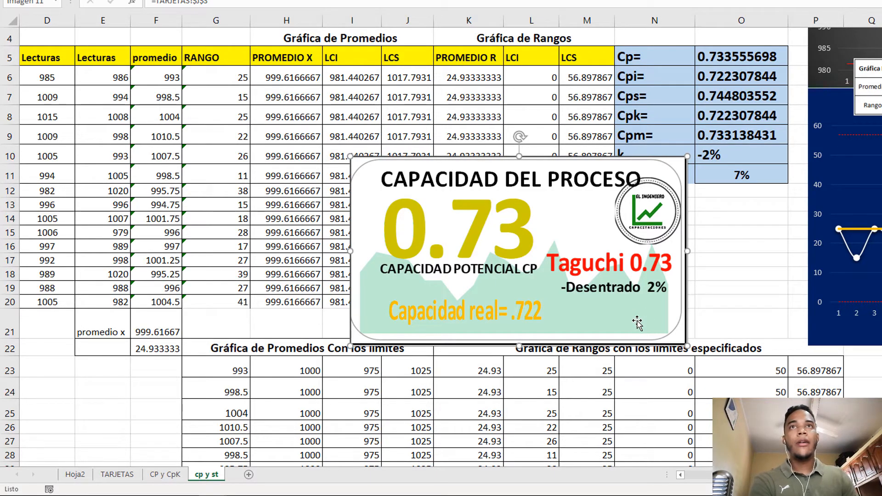
pyautogui.moveTo(418, 177); pyautogui.dragTo(568, 184)
pyautogui.moveTo(476, 209); pyautogui.dragTo(476, 210)
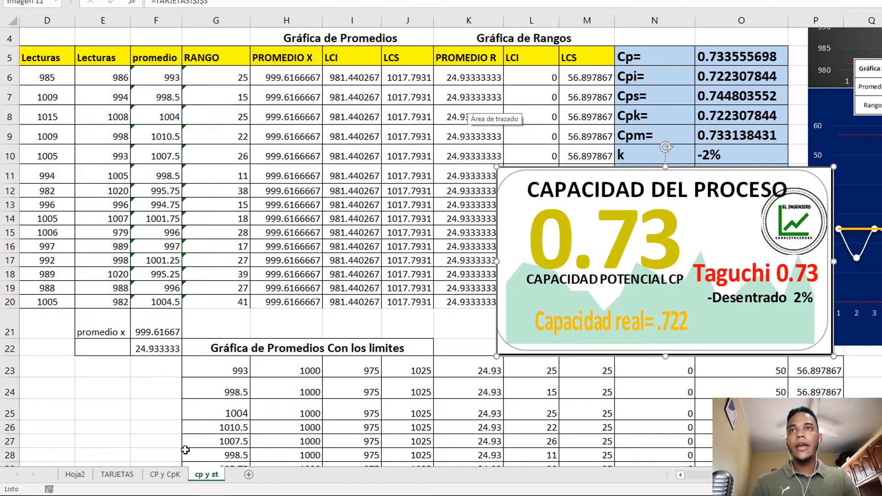
# - Pull the old green area chart out of the original card on the TARJETAS sheet and remove it
pyautogui.click(174, 476)
pyautogui.click(127, 480)
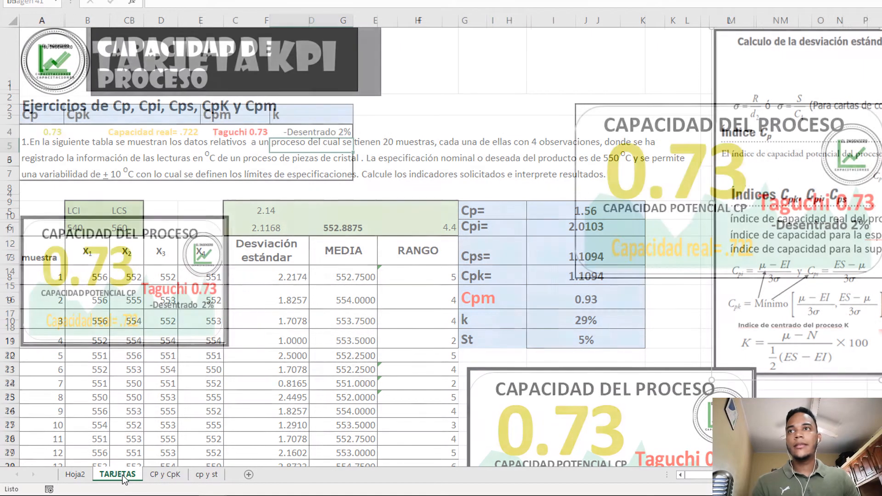
pyautogui.click(624, 242)
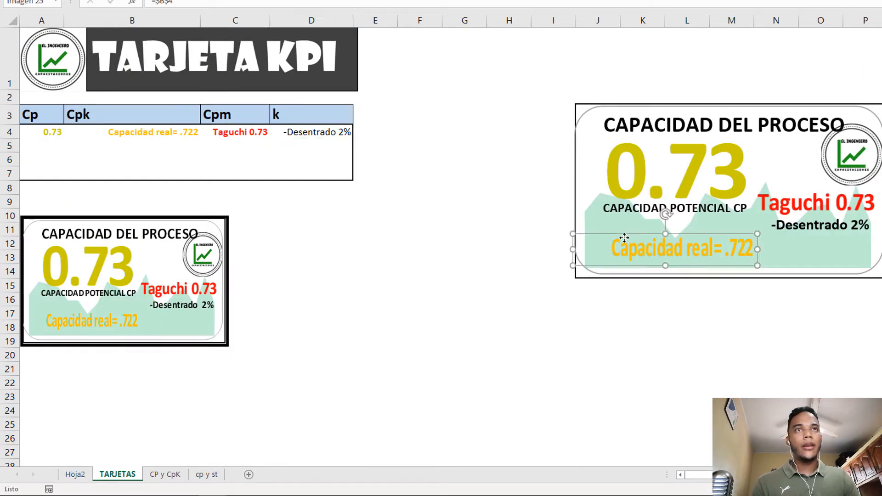
pyautogui.click(607, 209)
pyautogui.click(803, 256)
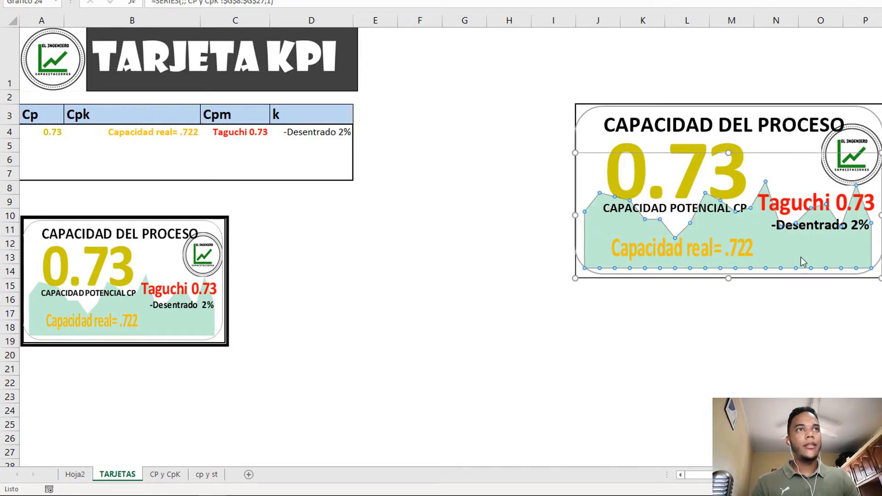
pyautogui.moveTo(765, 266); pyautogui.dragTo(381, 283)
pyautogui.click(382, 283)
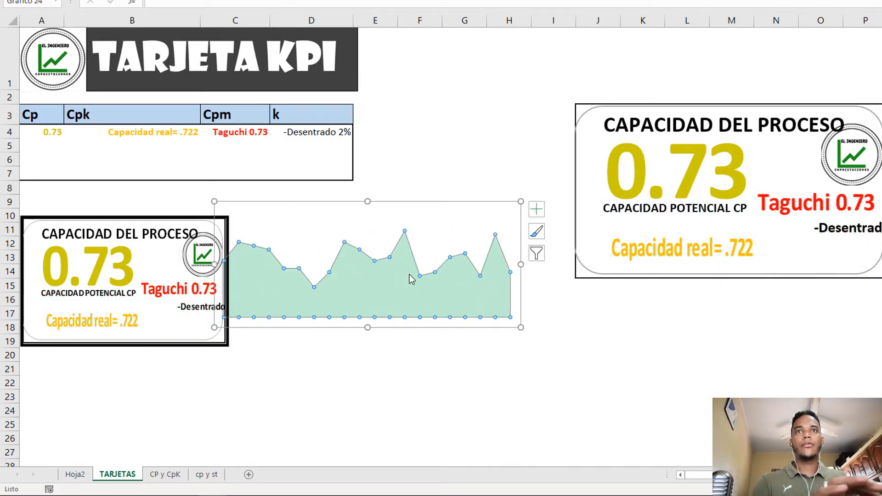
pyautogui.click(426, 203)
# - Insert a 2D area chart of the RANGO values G6:G20 on the cp y st sheet
pyautogui.hotkey('ctrl', 'pagedown')
pyautogui.hotkey('ctrl', 'pagedown')
pyautogui.hscroll(-3, 360, 234)
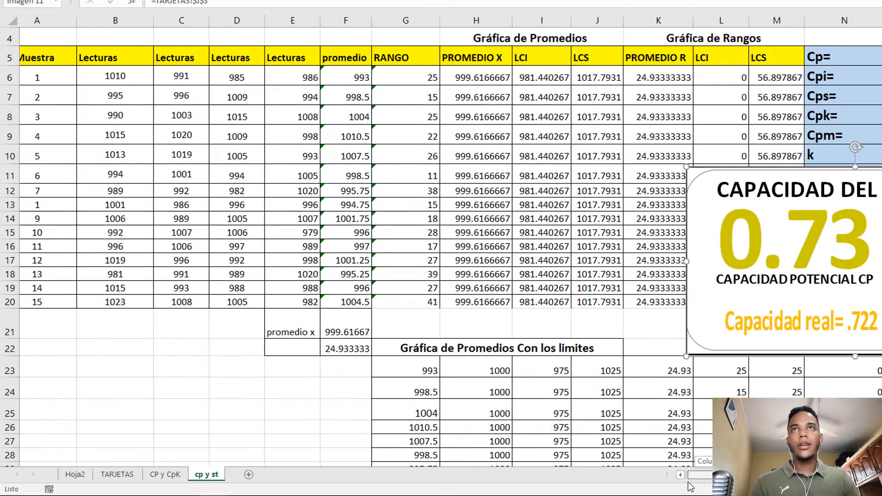
pyautogui.scroll(1, 359, 234)
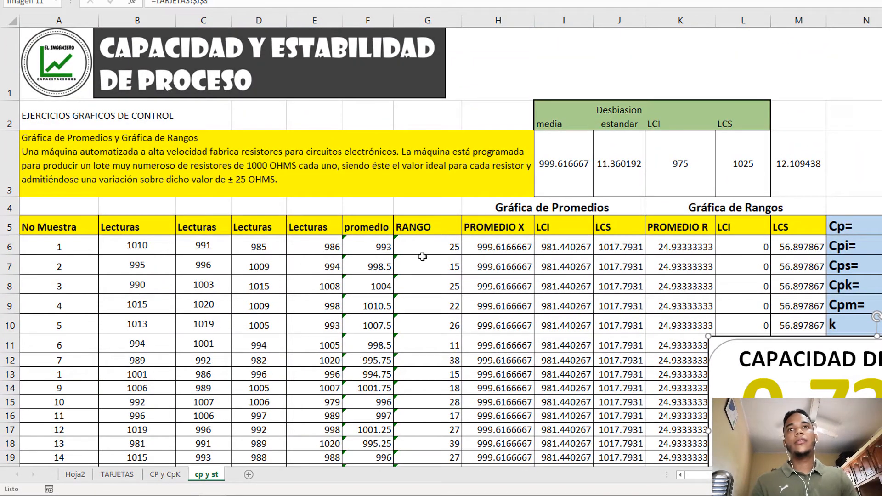
pyautogui.scroll(-3, 315, 295)
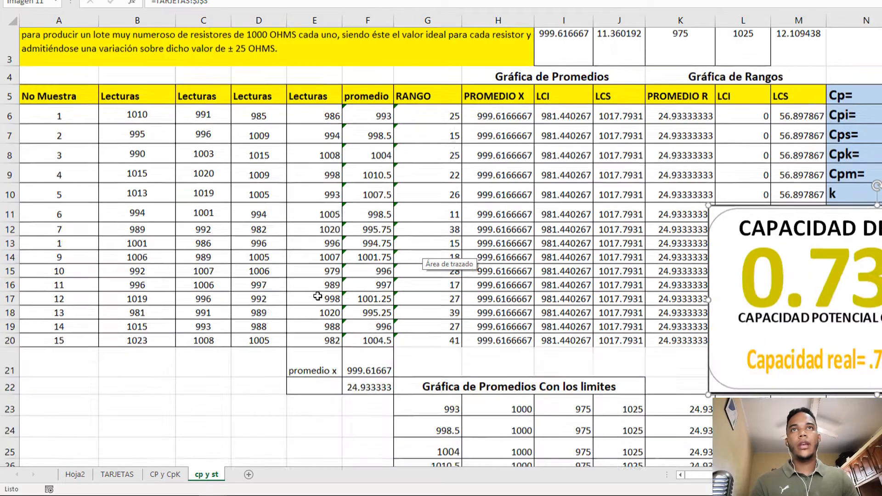
pyautogui.scroll(3, 317, 296)
pyautogui.moveTo(428, 244); pyautogui.dragTo(429, 367)
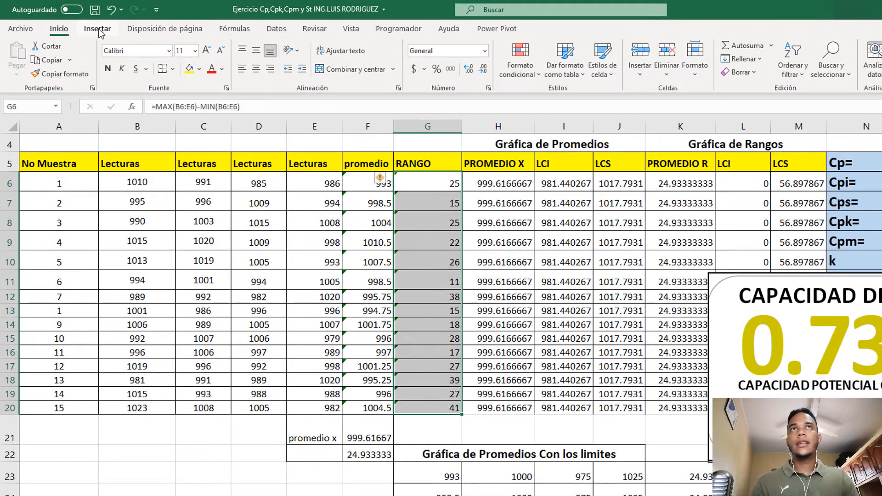
pyautogui.click(98, 31)
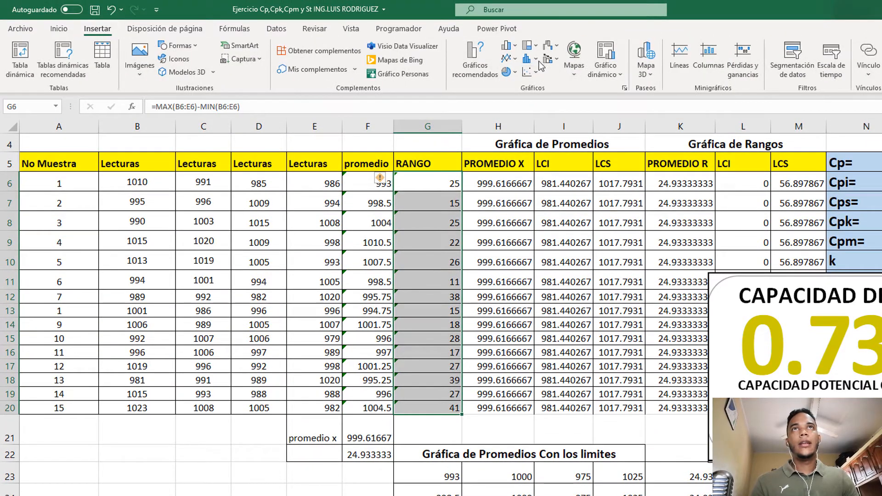
pyautogui.click(514, 59)
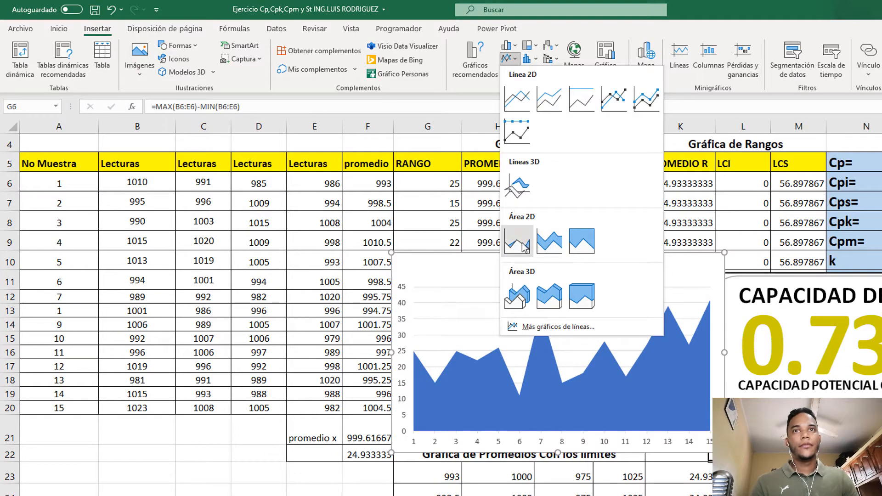
pyautogui.click(530, 246)
# - Enlarge the new area chart and delete its title, gridlines, vertical axis and horizontal axis
pyautogui.moveTo(391, 453); pyautogui.dragTo(297, 494)
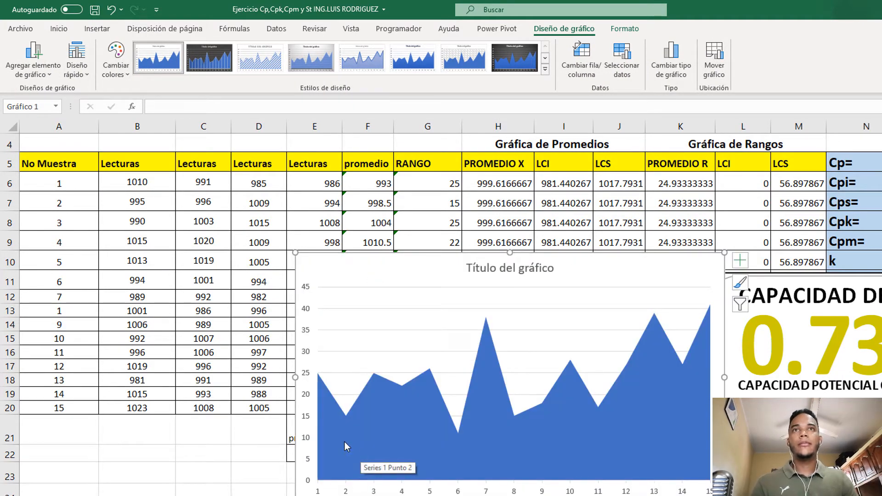
pyautogui.click(389, 291)
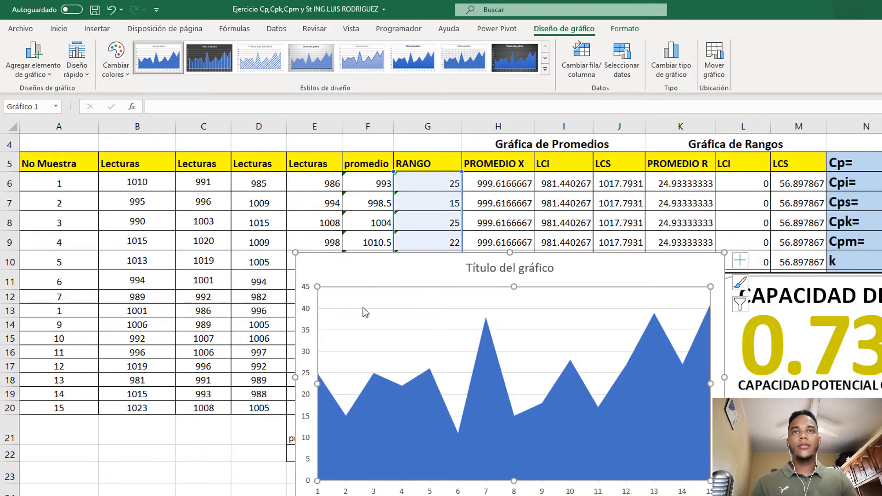
pyautogui.click(484, 268)
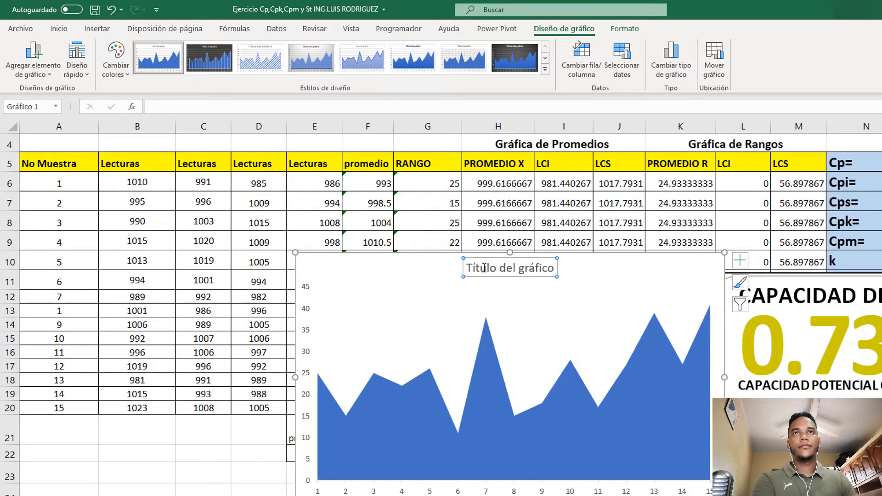
pyautogui.press('Delete')
pyautogui.click(308, 289)
pyautogui.press('Delete')
pyautogui.click(365, 491)
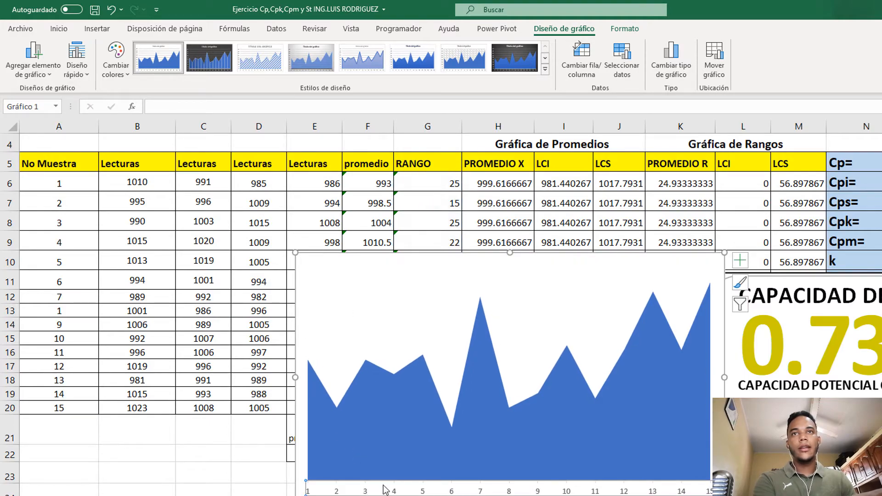
pyautogui.press('Delete')
pyautogui.click(407, 310)
# - Set the chart area of the new area chart to no fill
pyautogui.click(405, 254)
pyautogui.rightClick(406, 254)
pyautogui.click(442, 228)
pyautogui.click(426, 225)
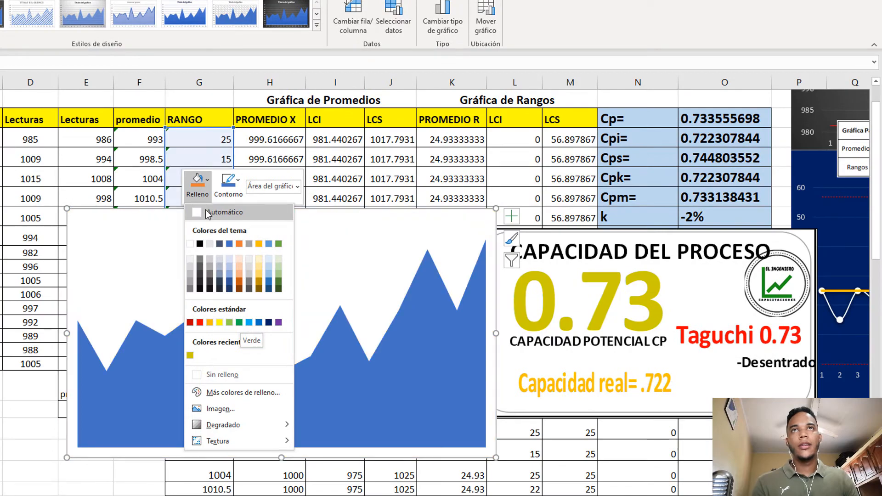
pyautogui.click(205, 183)
pyautogui.click(205, 183)
pyautogui.click(200, 375)
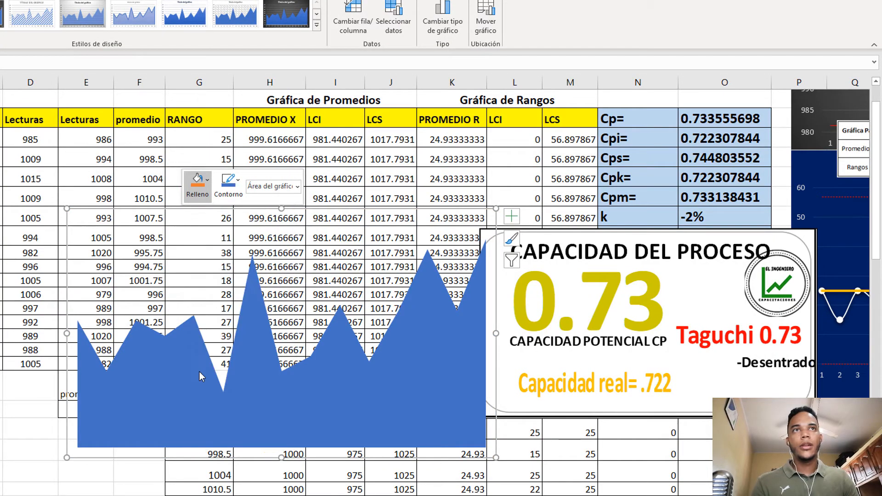
# - Fill the RANGO area series with standard green and make the fill partly transparent
pyautogui.click(427, 329)
pyautogui.rightClick(426, 349)
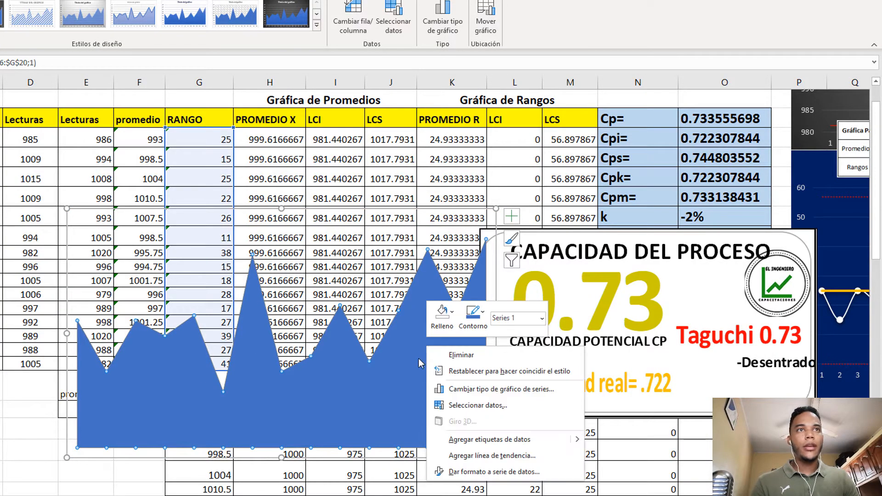
pyautogui.click(442, 315)
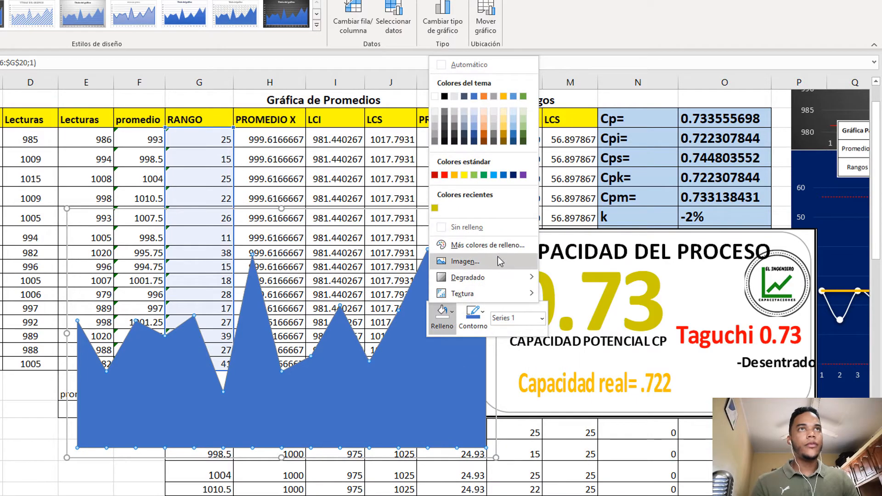
pyautogui.click(484, 175)
pyautogui.rightClick(414, 366)
pyautogui.click(448, 490)
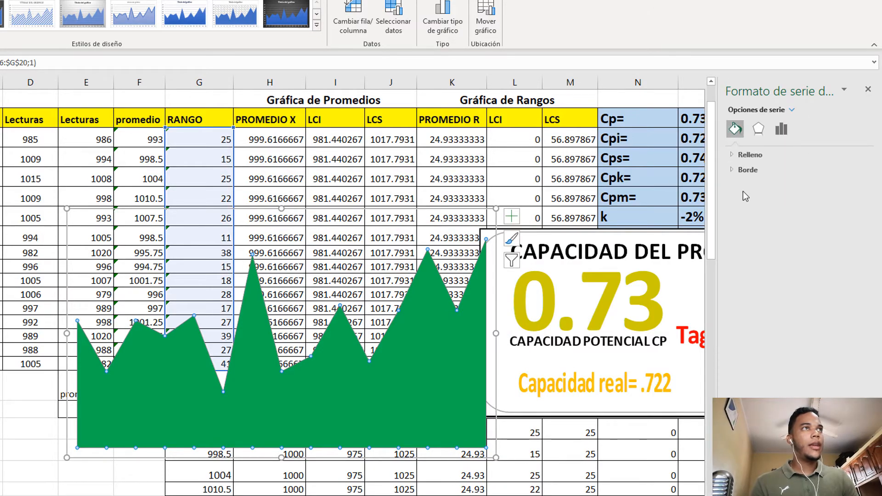
pyautogui.click(736, 154)
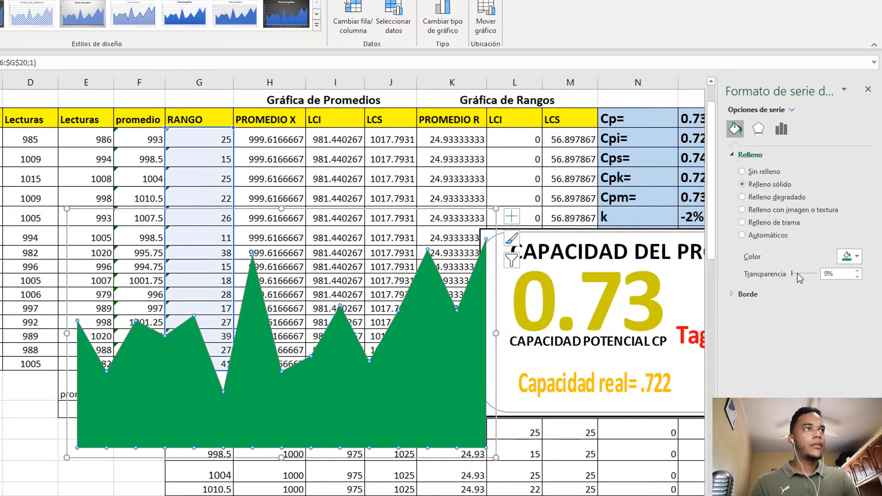
pyautogui.moveTo(791, 275); pyautogui.dragTo(802, 277)
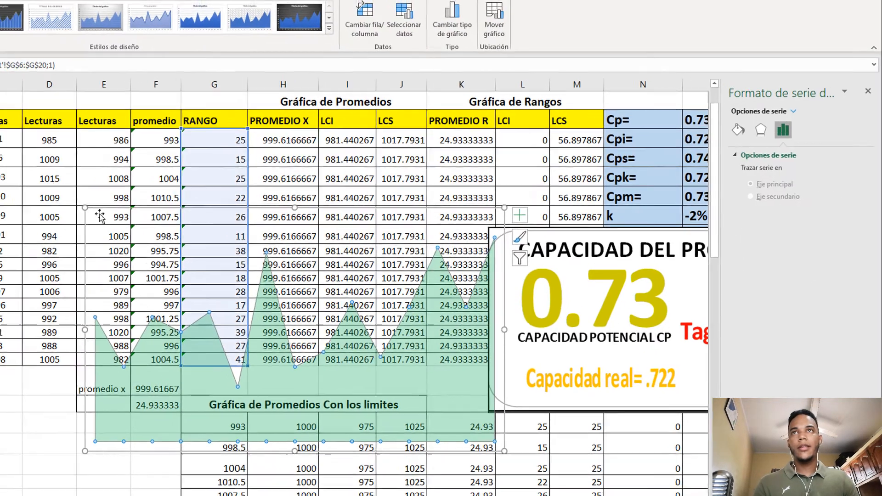
# - Cut the green area chart from the cp y st sheet and paste it onto the TARJETAS sheet below the original card
pyautogui.click(81, 216)
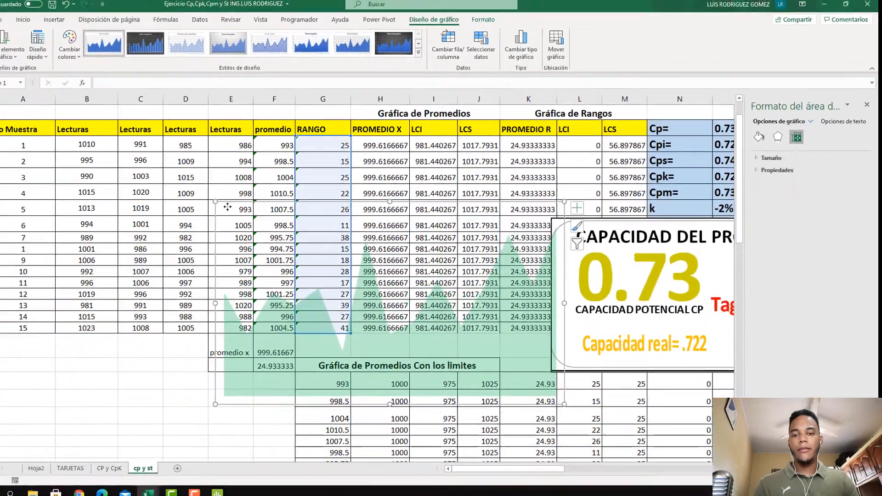
pyautogui.press('Delete')
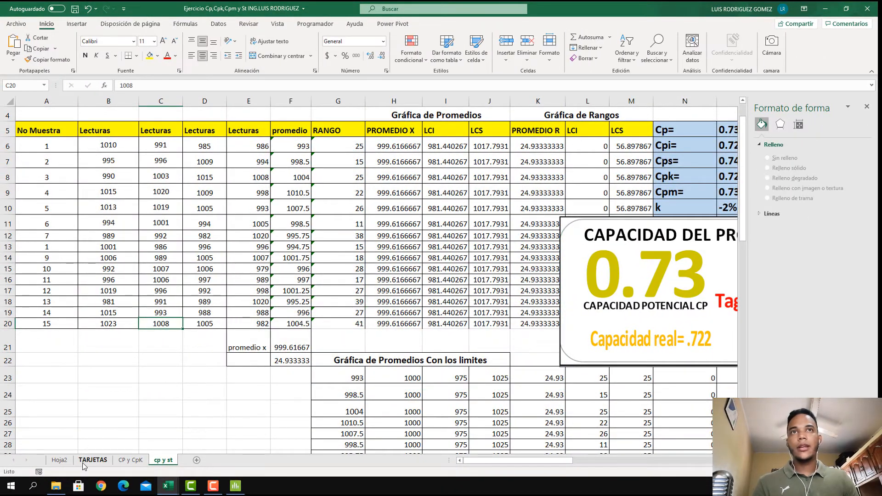
pyautogui.click(83, 464)
pyautogui.click(315, 329)
pyautogui.hotkey('ctrl', 'v')
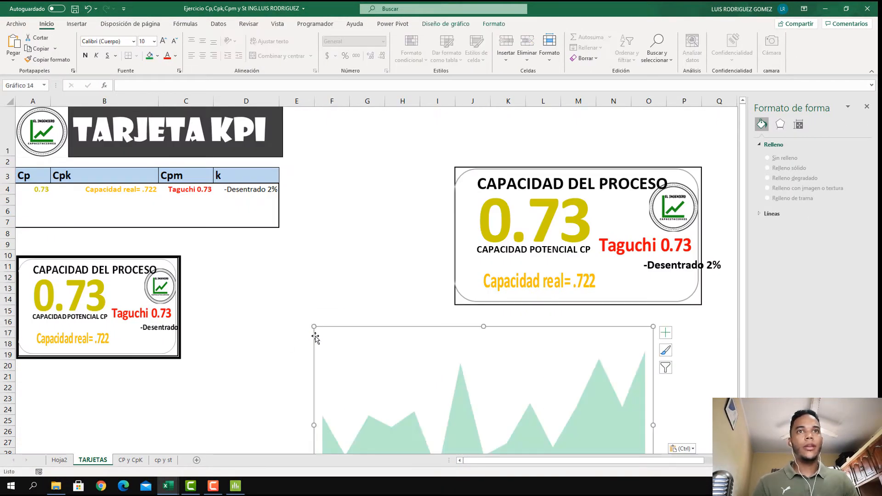
# - Move the pasted area chart onto the original card, shrink it to fit the lower part and widen its plot area
pyautogui.moveTo(343, 323); pyautogui.dragTo(359, 157)
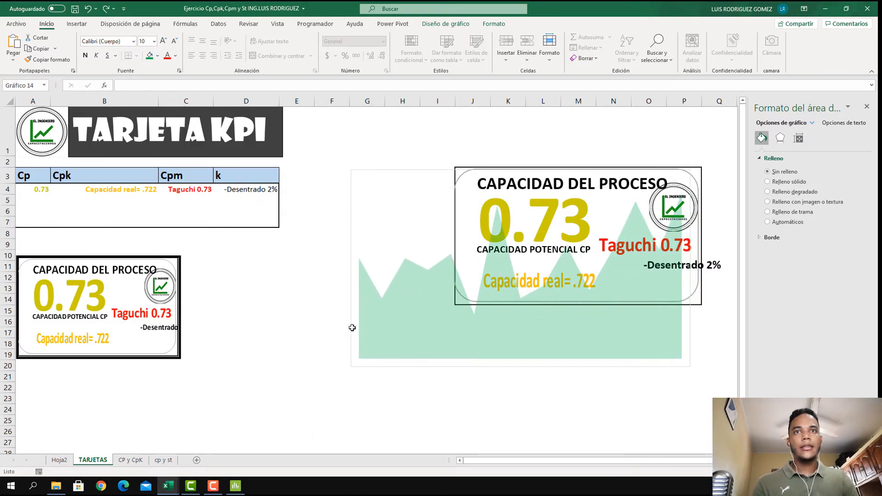
pyautogui.moveTo(351, 366); pyautogui.dragTo(443, 296)
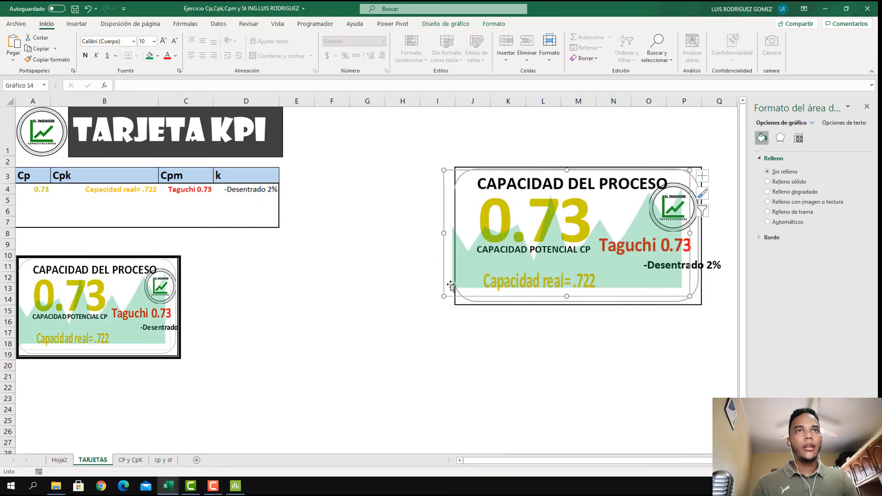
pyautogui.moveTo(442, 253); pyautogui.dragTo(452, 260)
pyautogui.click(569, 220)
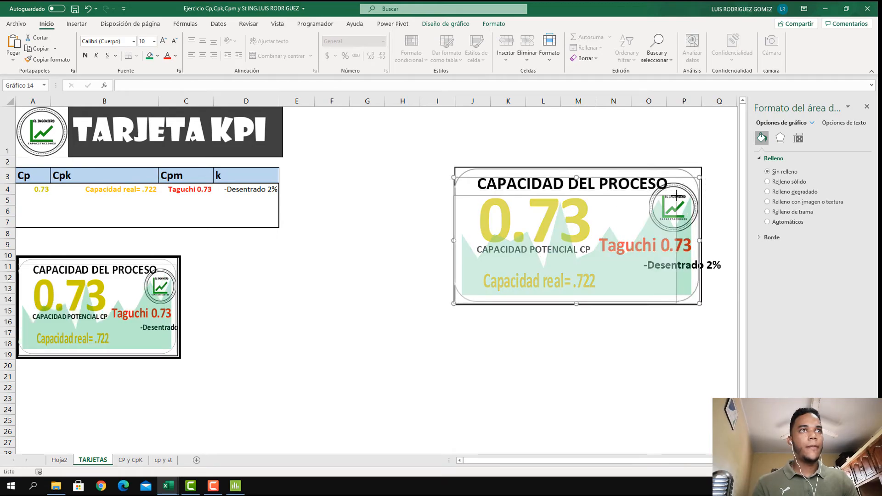
pyautogui.click(471, 247)
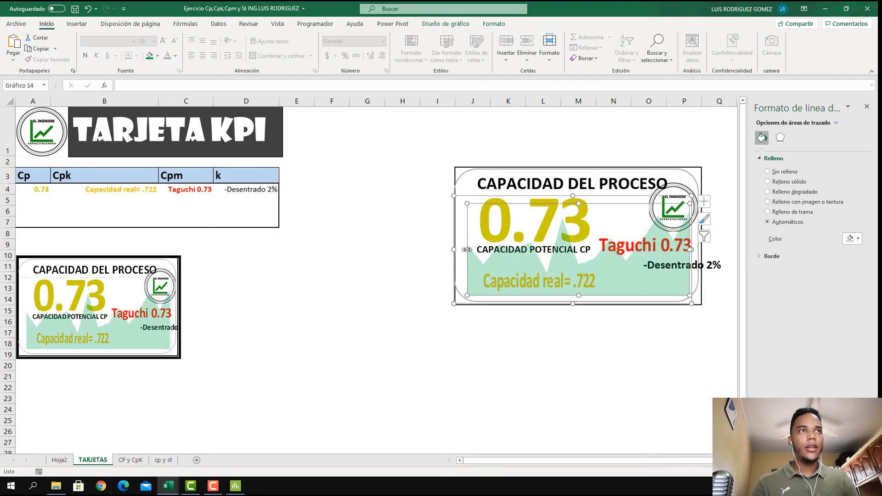
pyautogui.moveTo(462, 249); pyautogui.dragTo(463, 249)
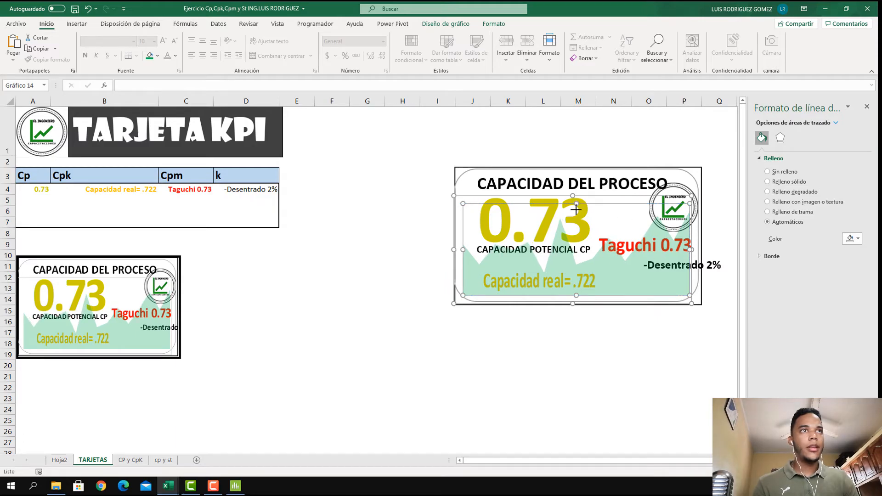
# - Move the Desentrado text box inside the original card under the Taguchi value, and check the linked card on the cp y st sheet
pyautogui.click(709, 257)
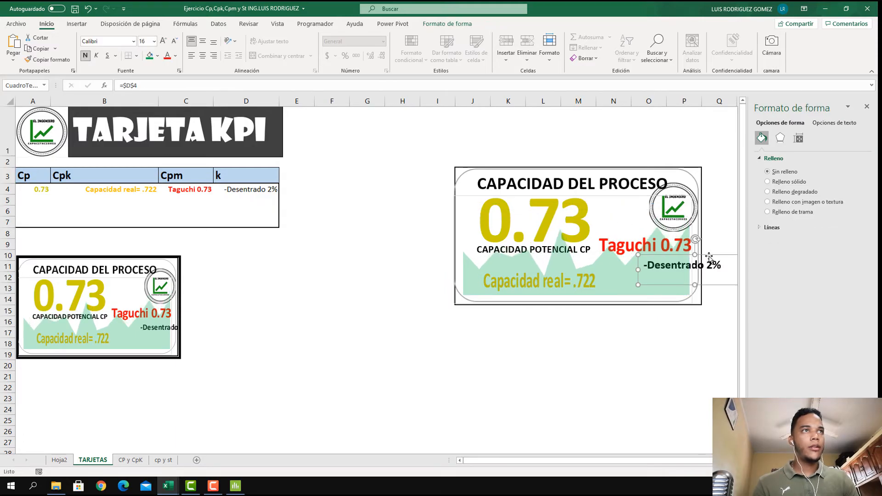
pyautogui.moveTo(709, 256); pyautogui.dragTo(669, 255)
pyautogui.click(367, 222)
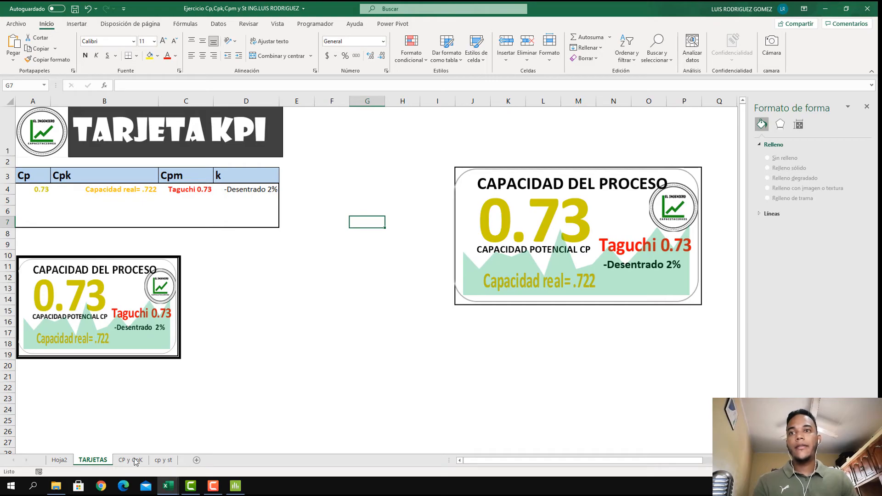
pyautogui.click(162, 460)
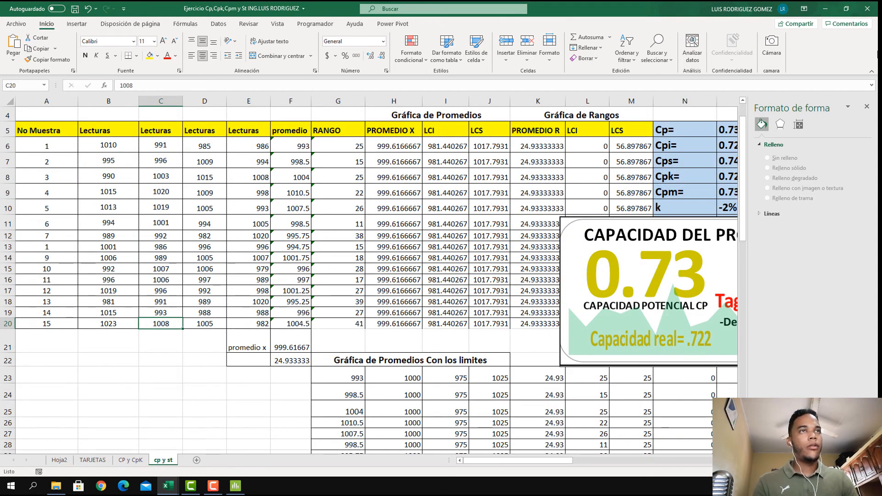